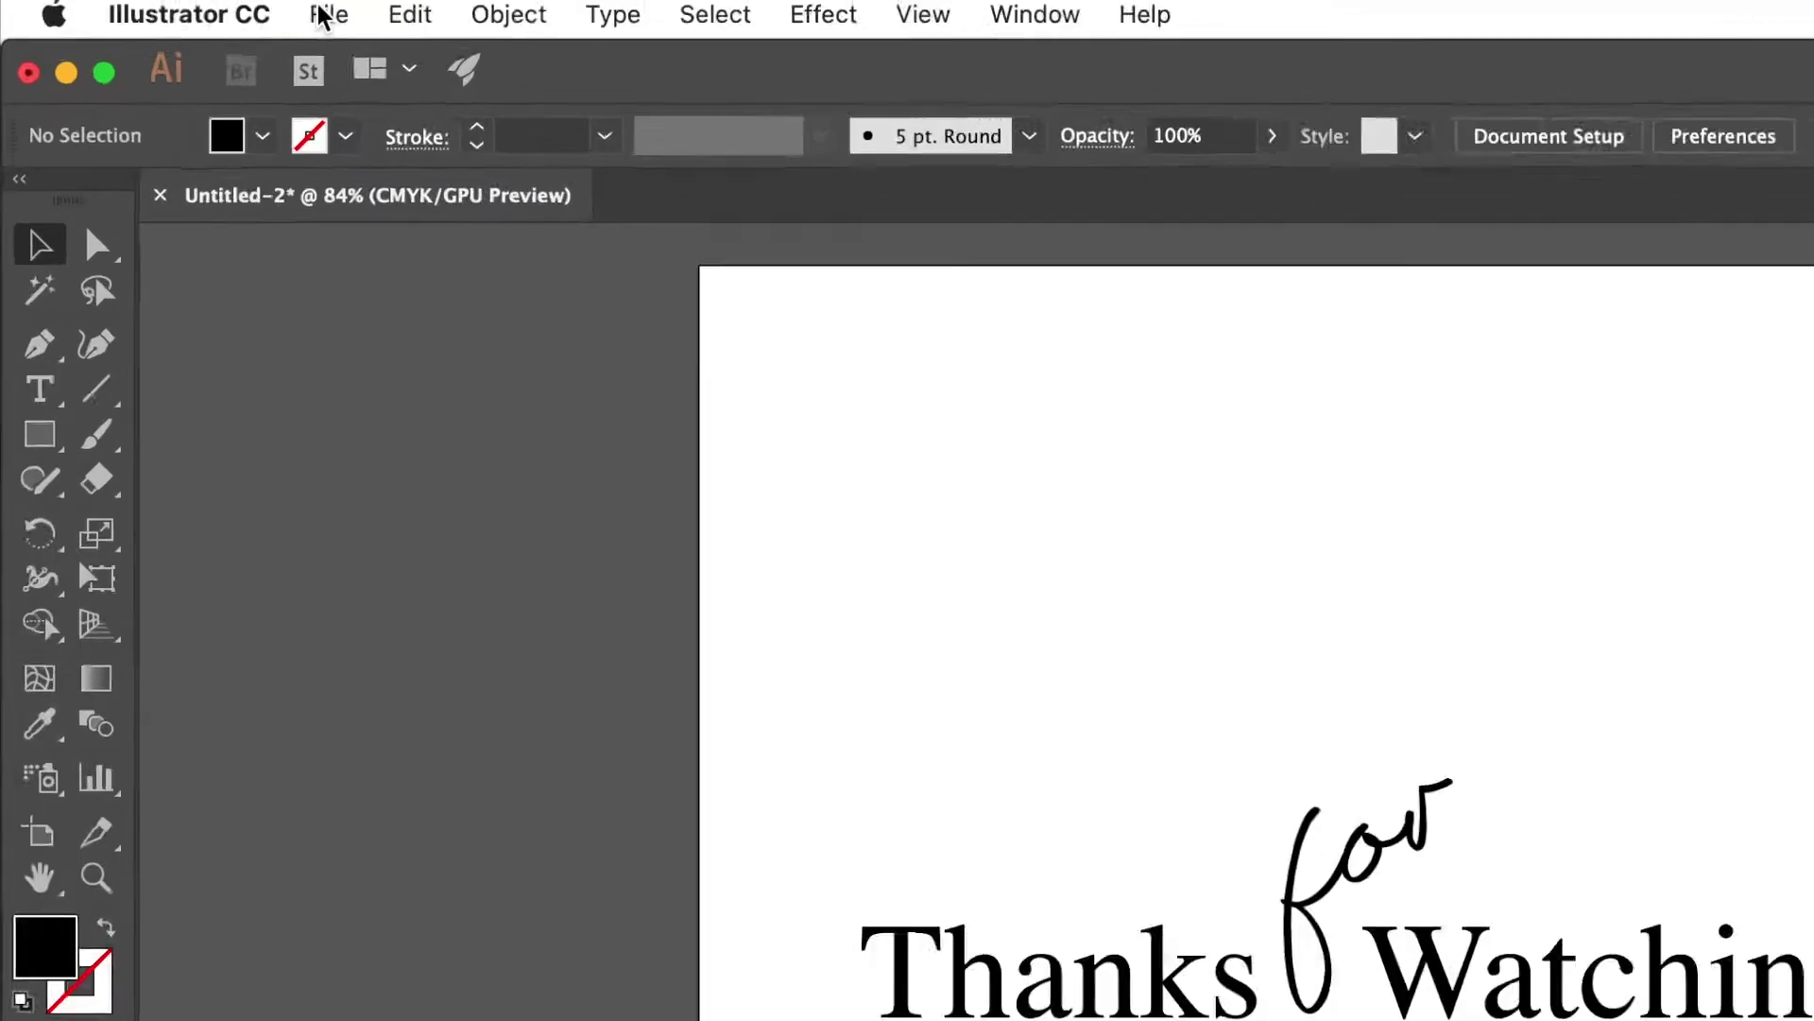
- Save the Illustrator lettering as the SVG file thank_01.svg with the default SVG options
click(331, 13)
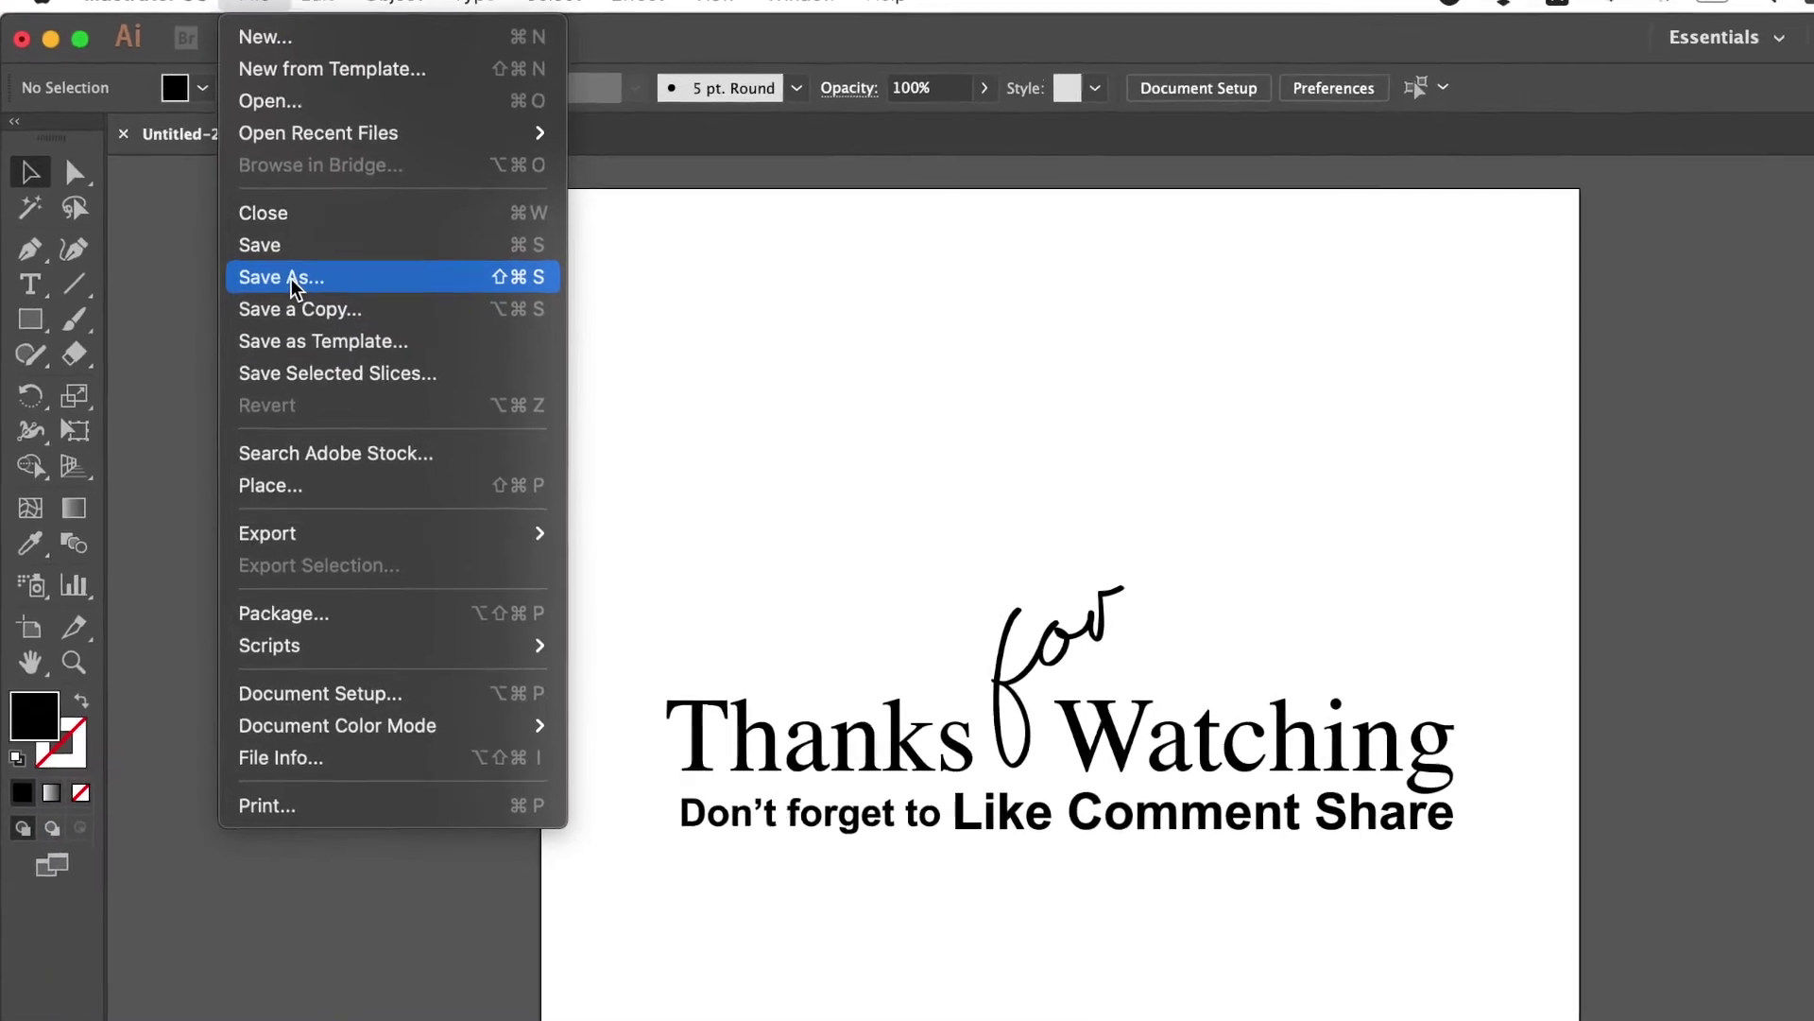
click(422, 438)
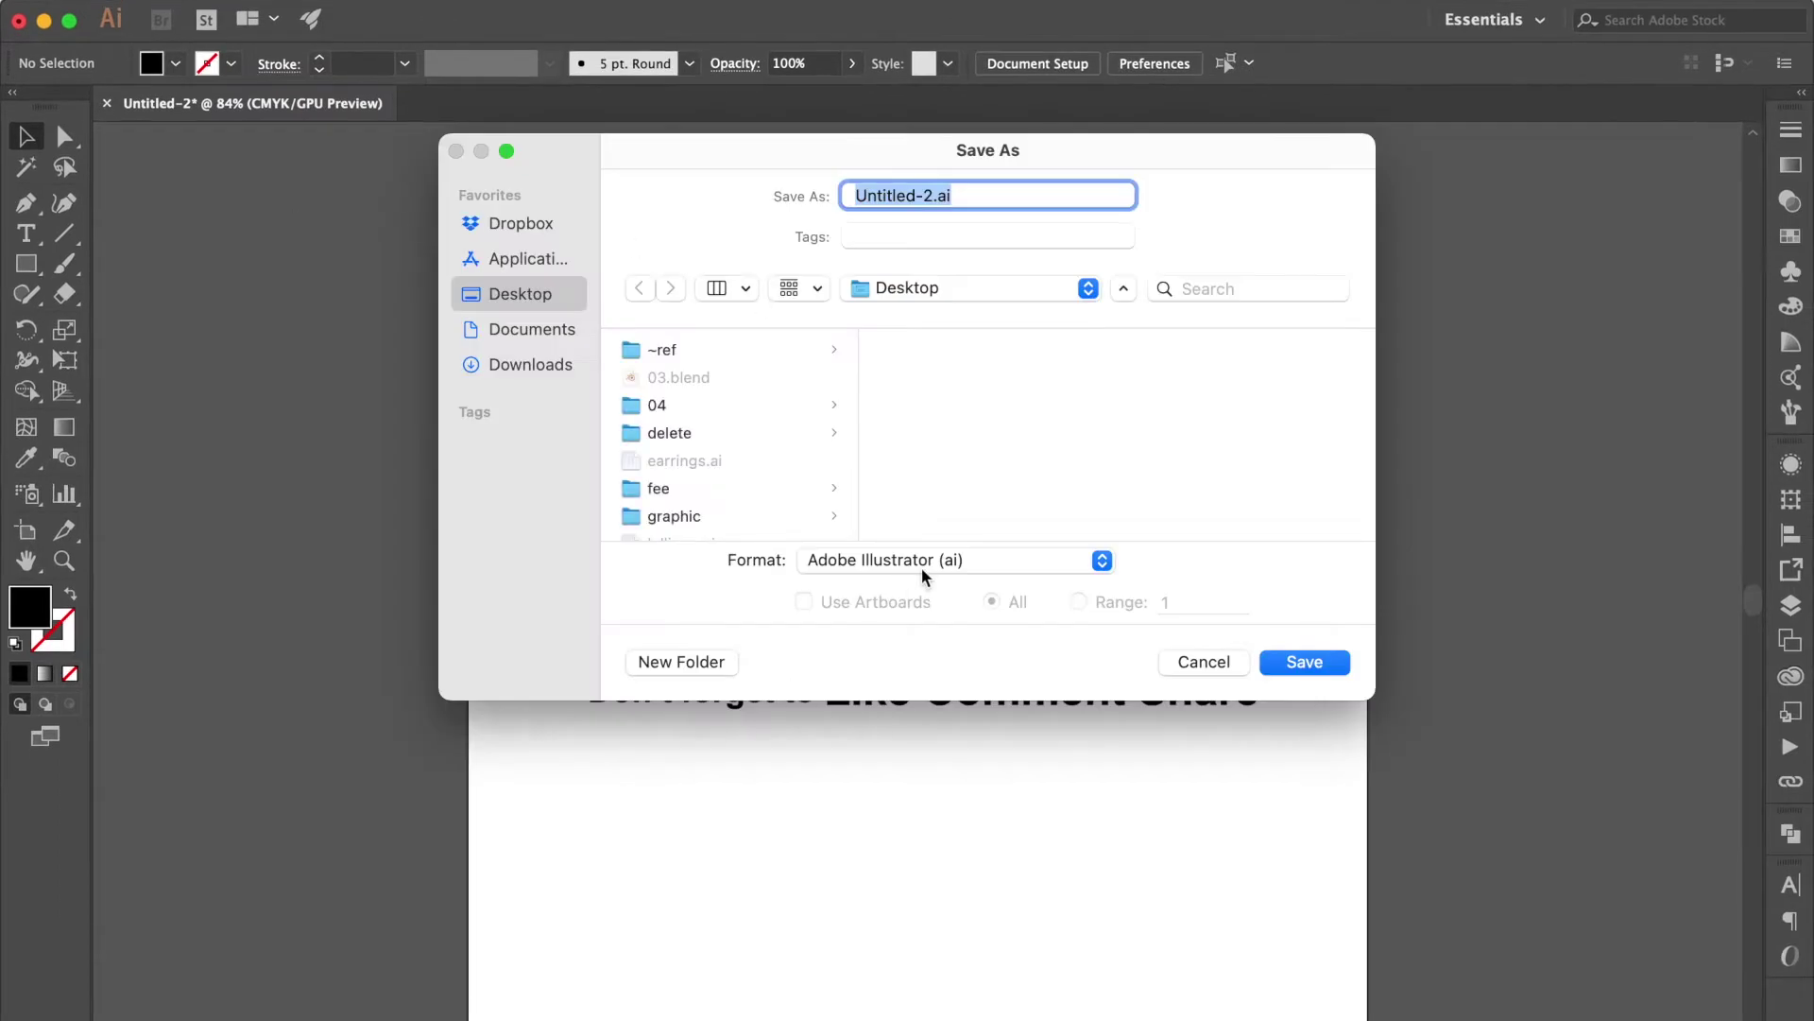
click(955, 591)
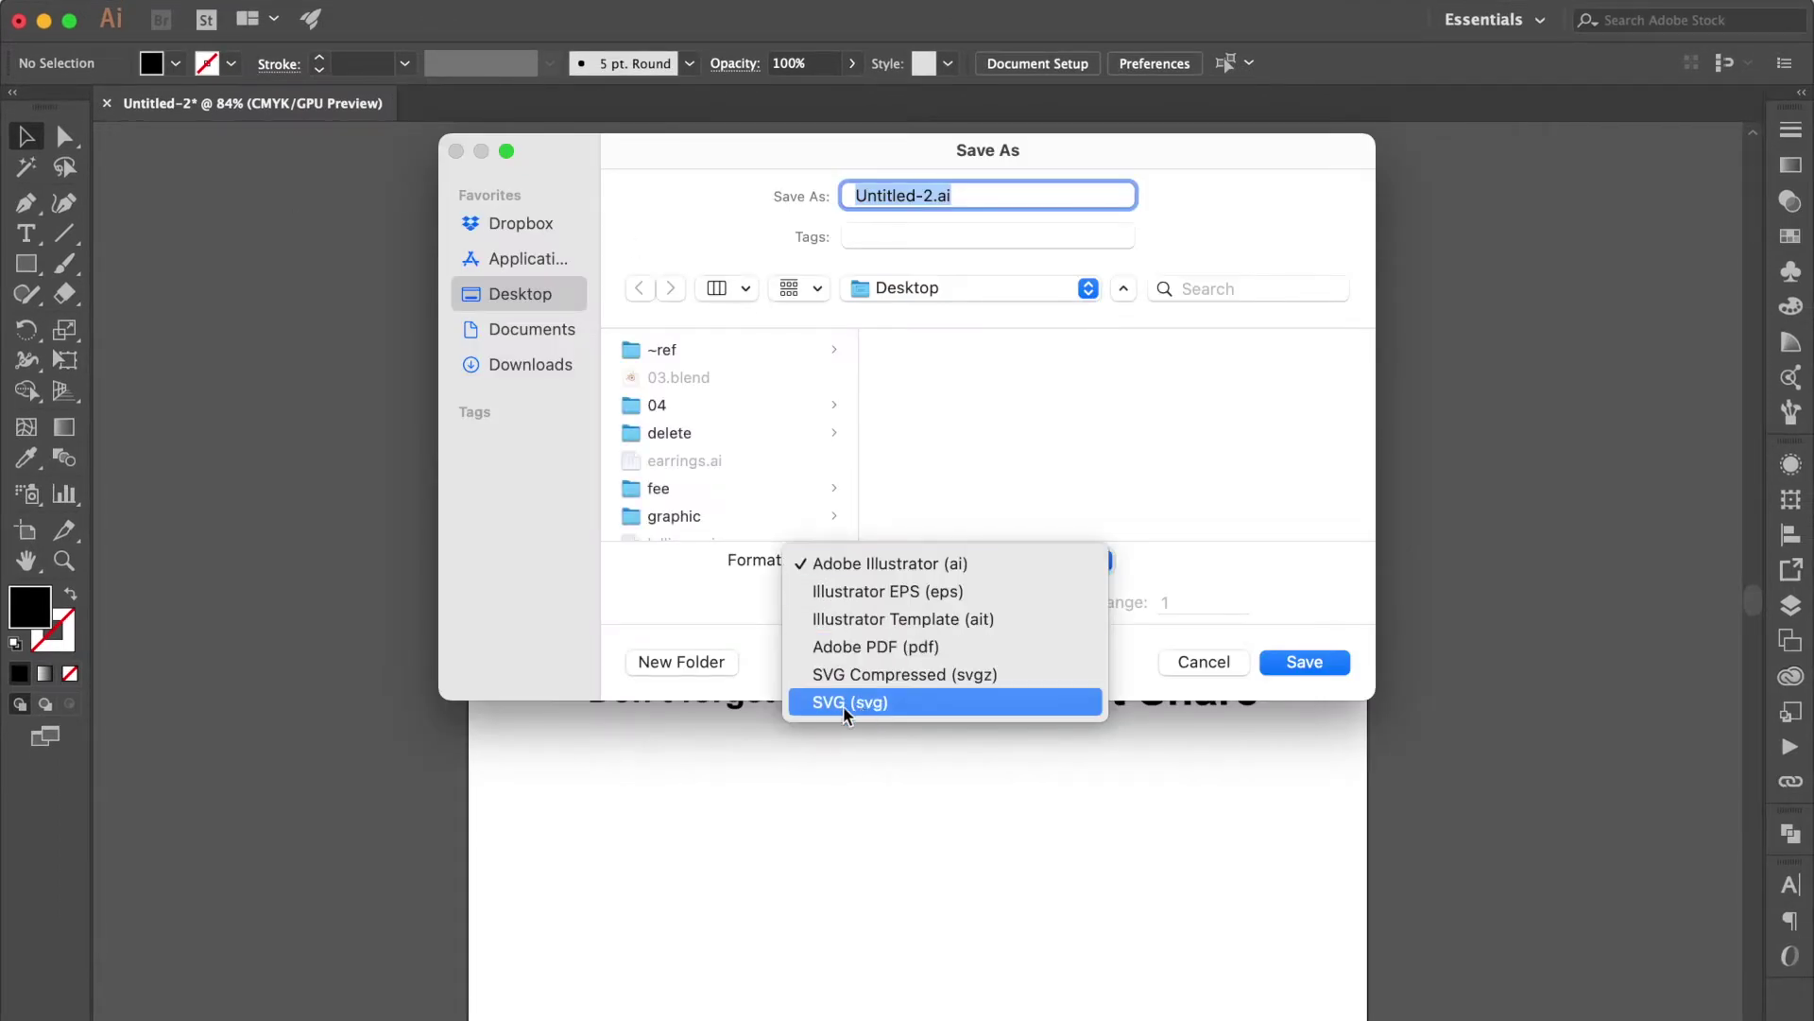
click(879, 707)
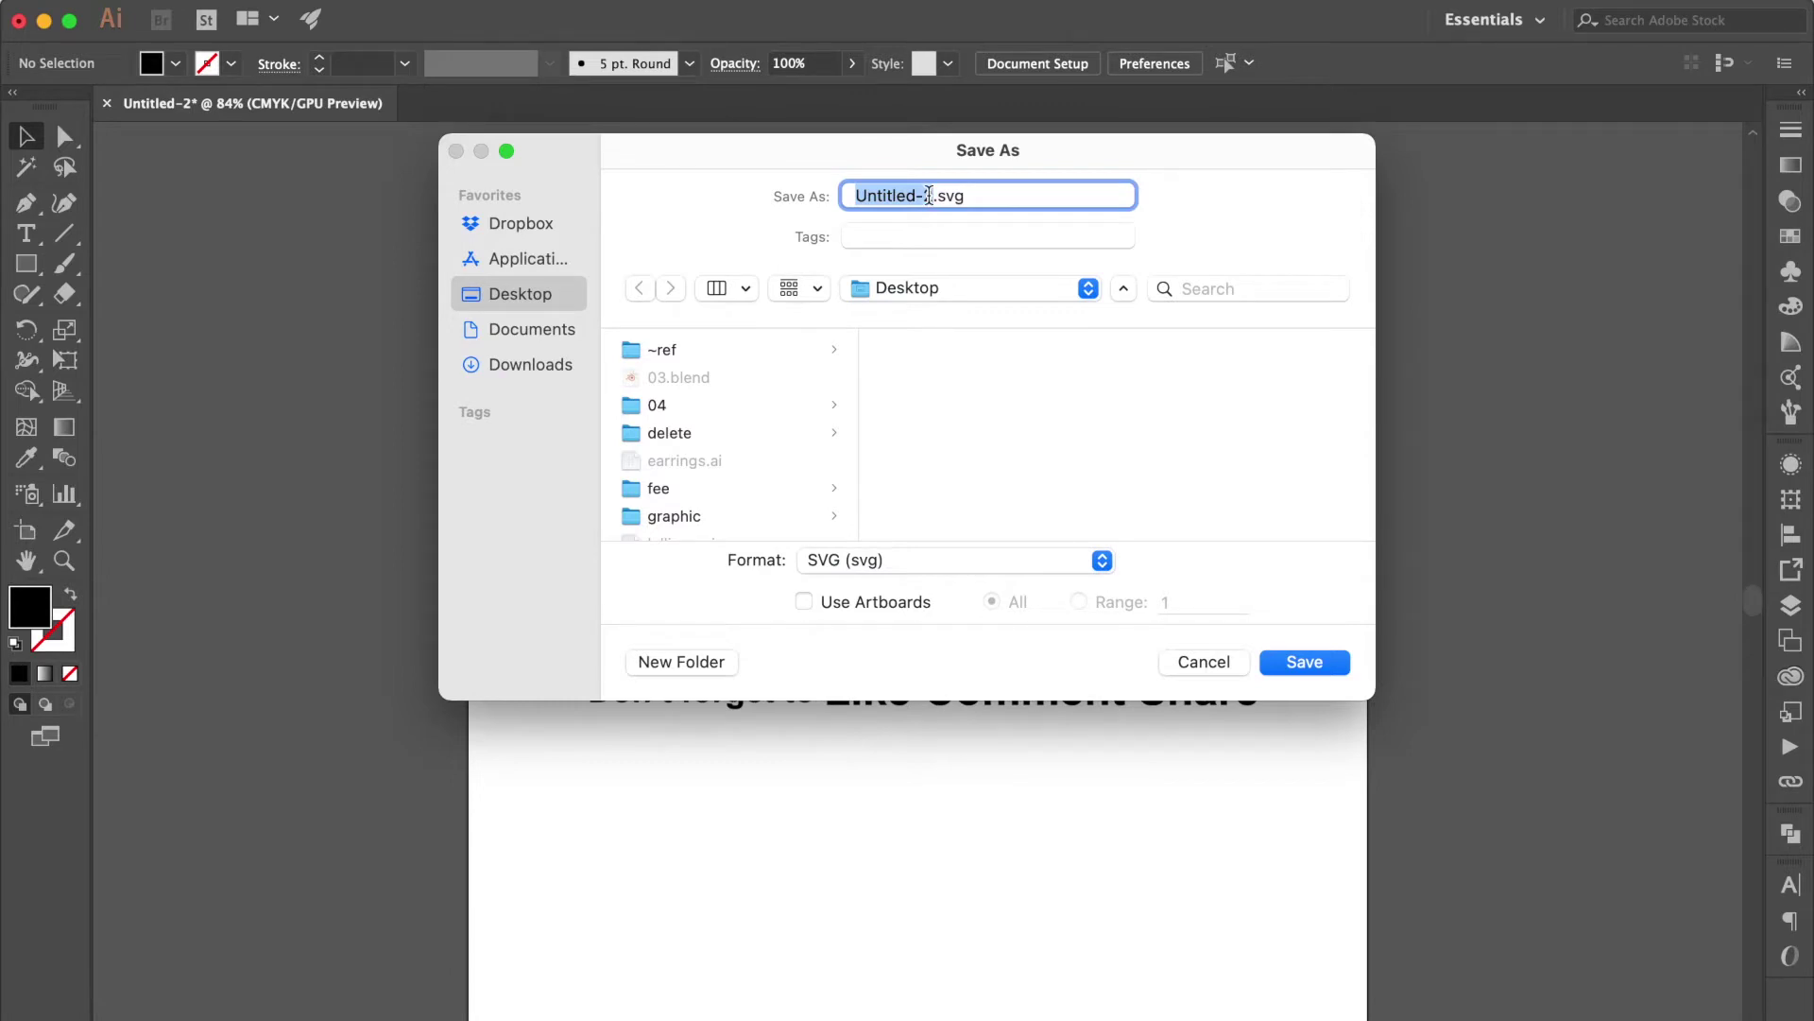
text(thank_)
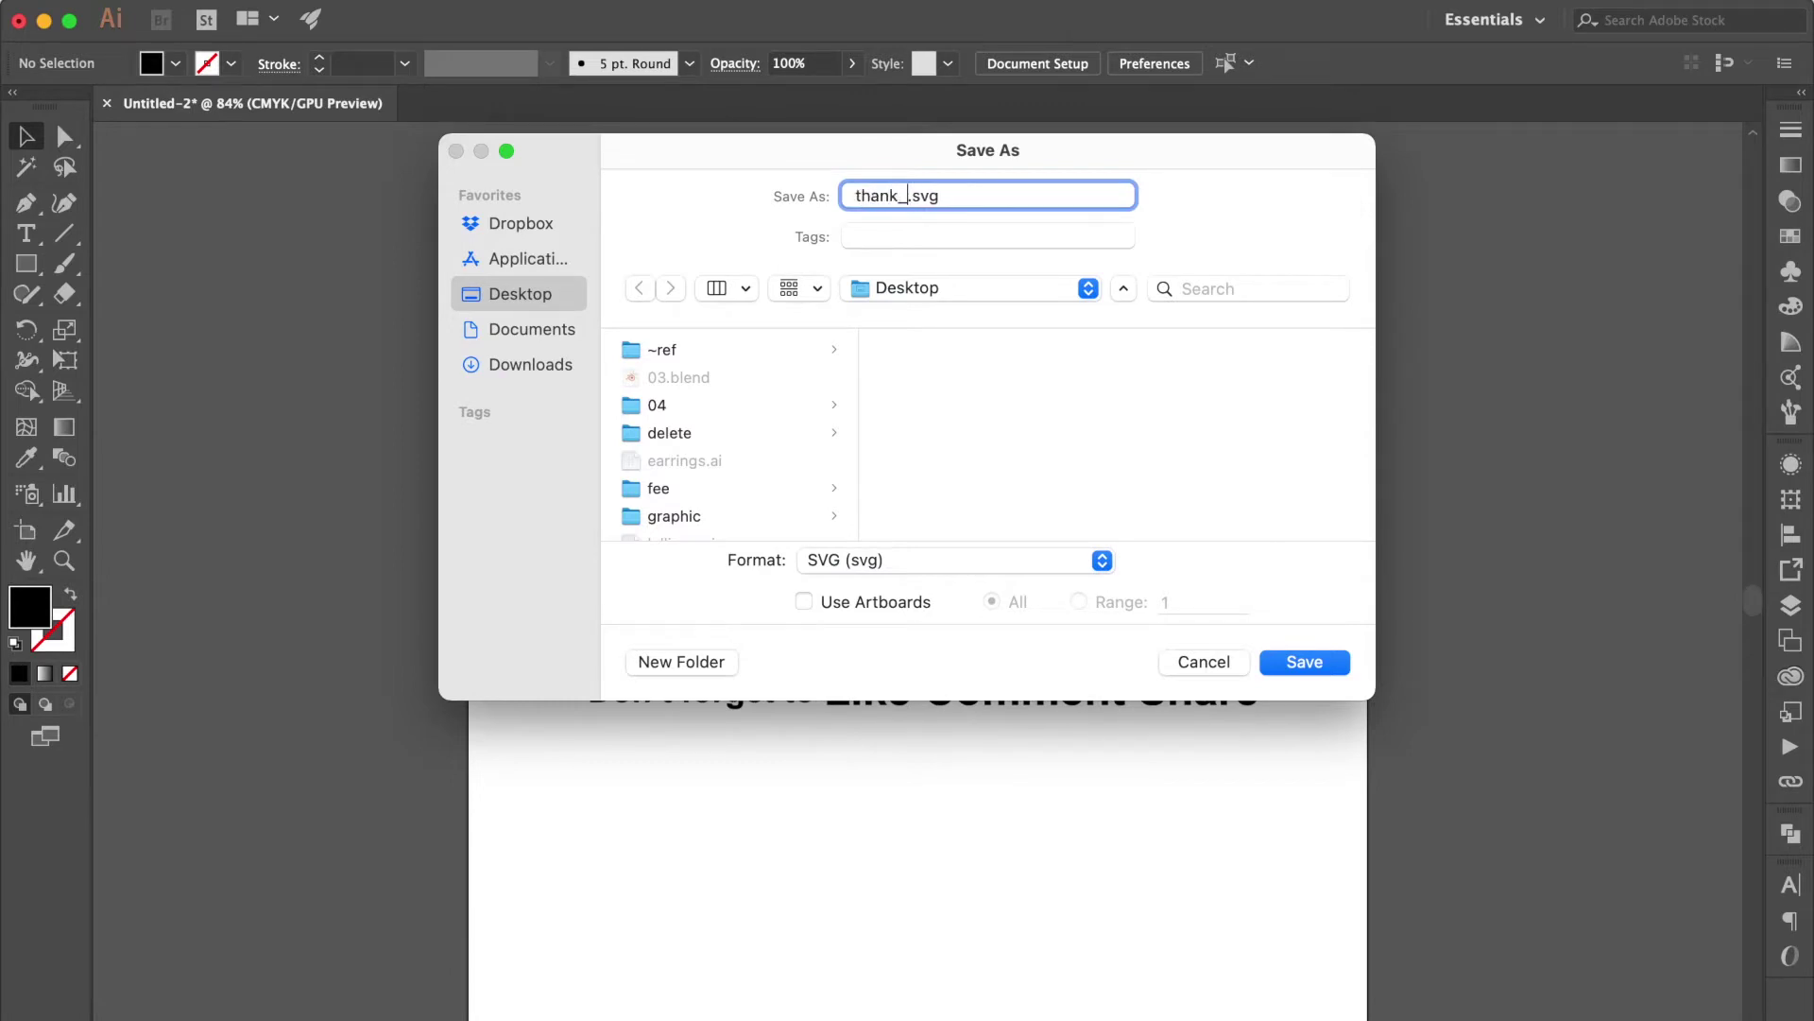
text(01)
click(1306, 663)
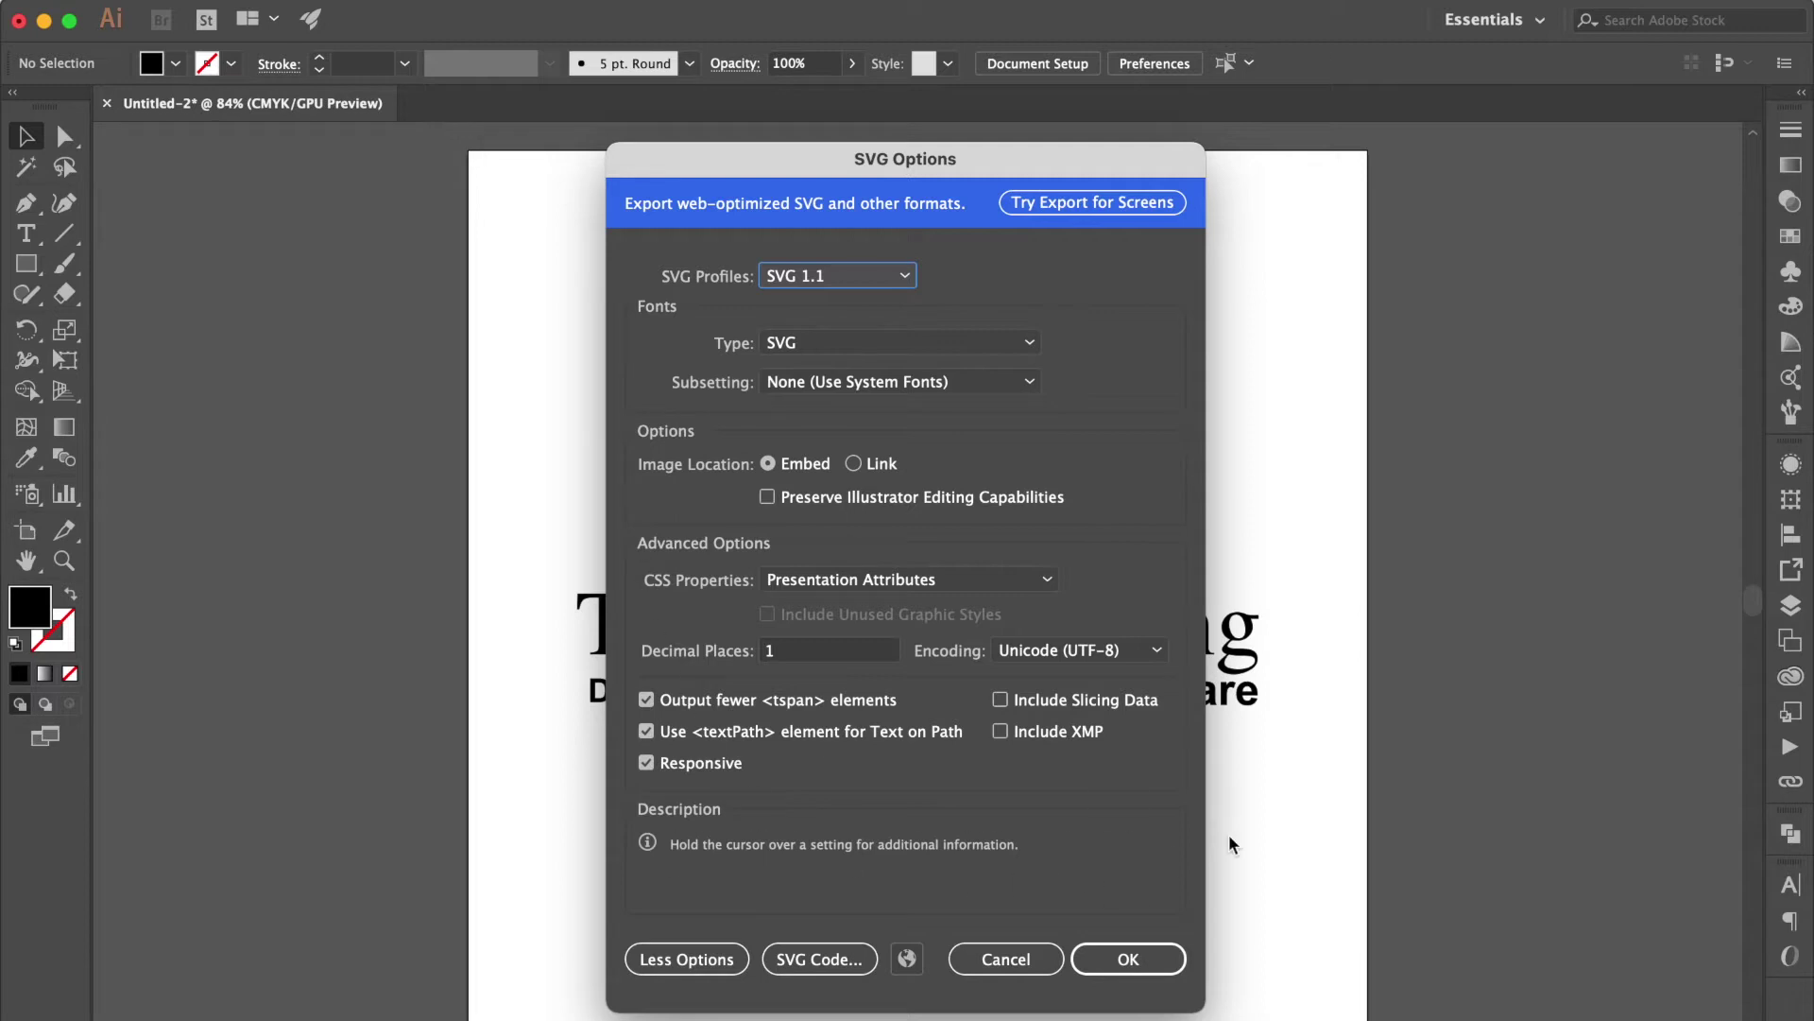
click(1135, 963)
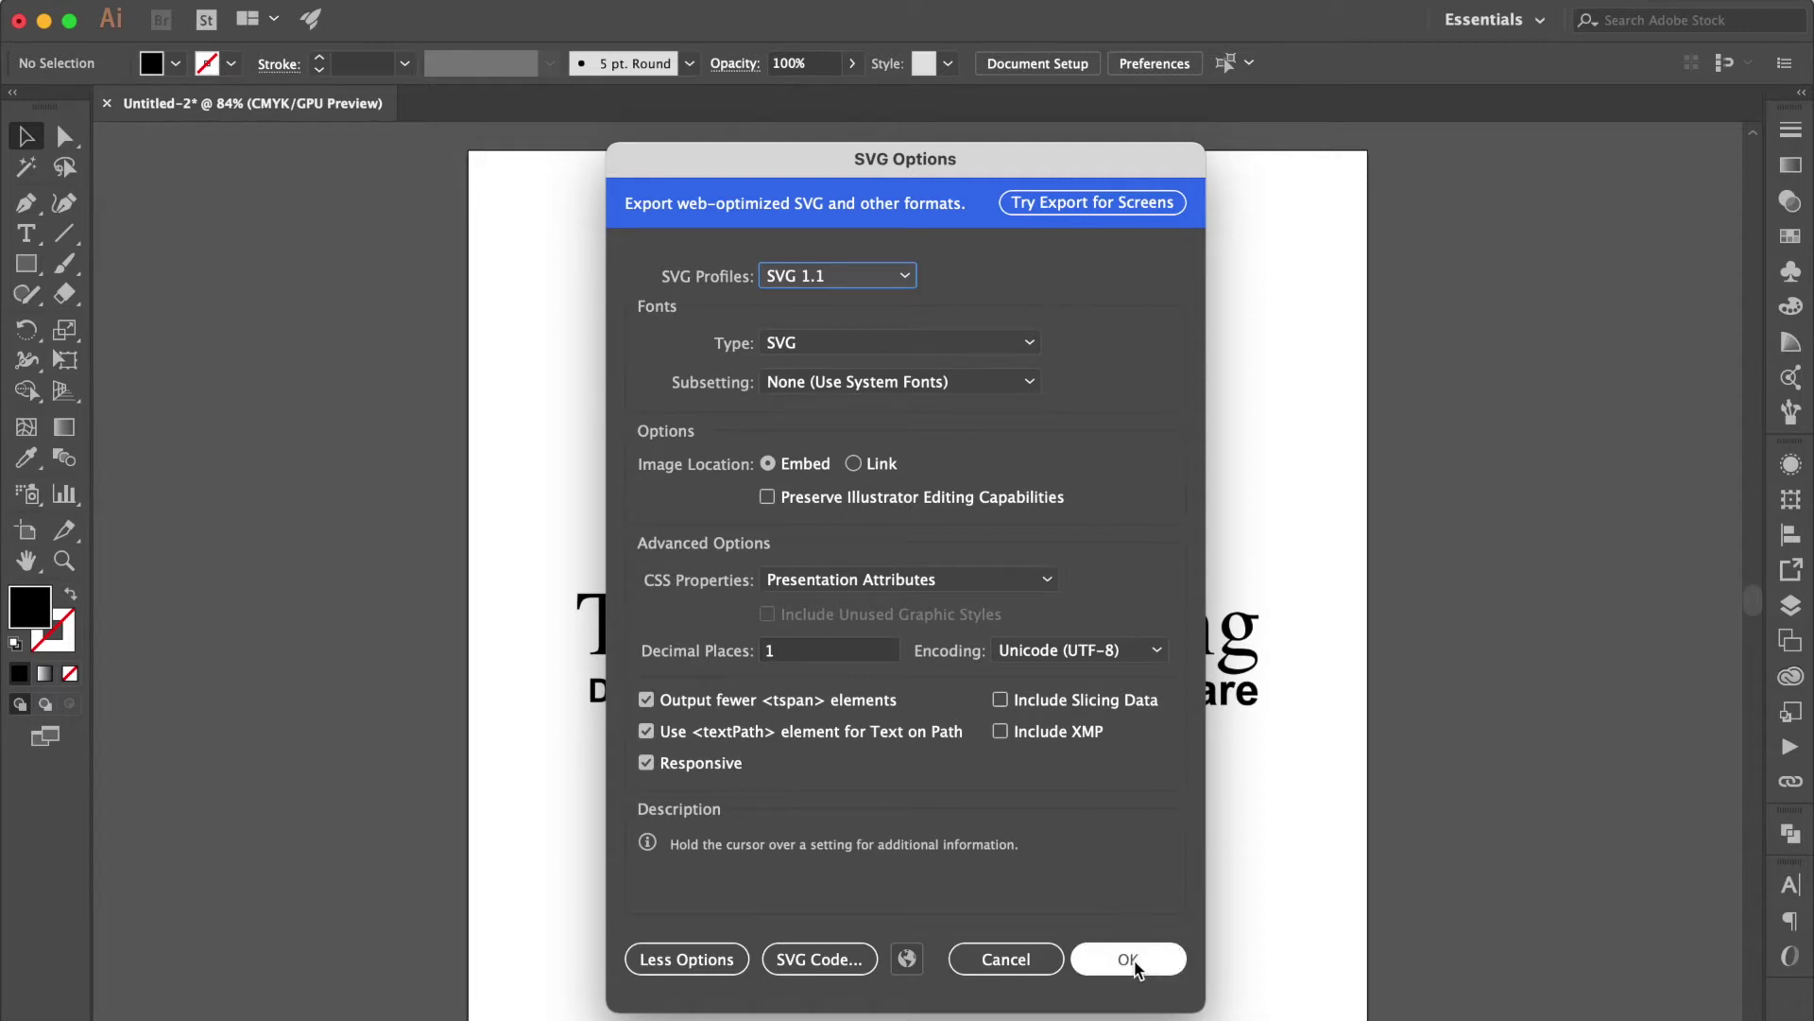
click(1135, 963)
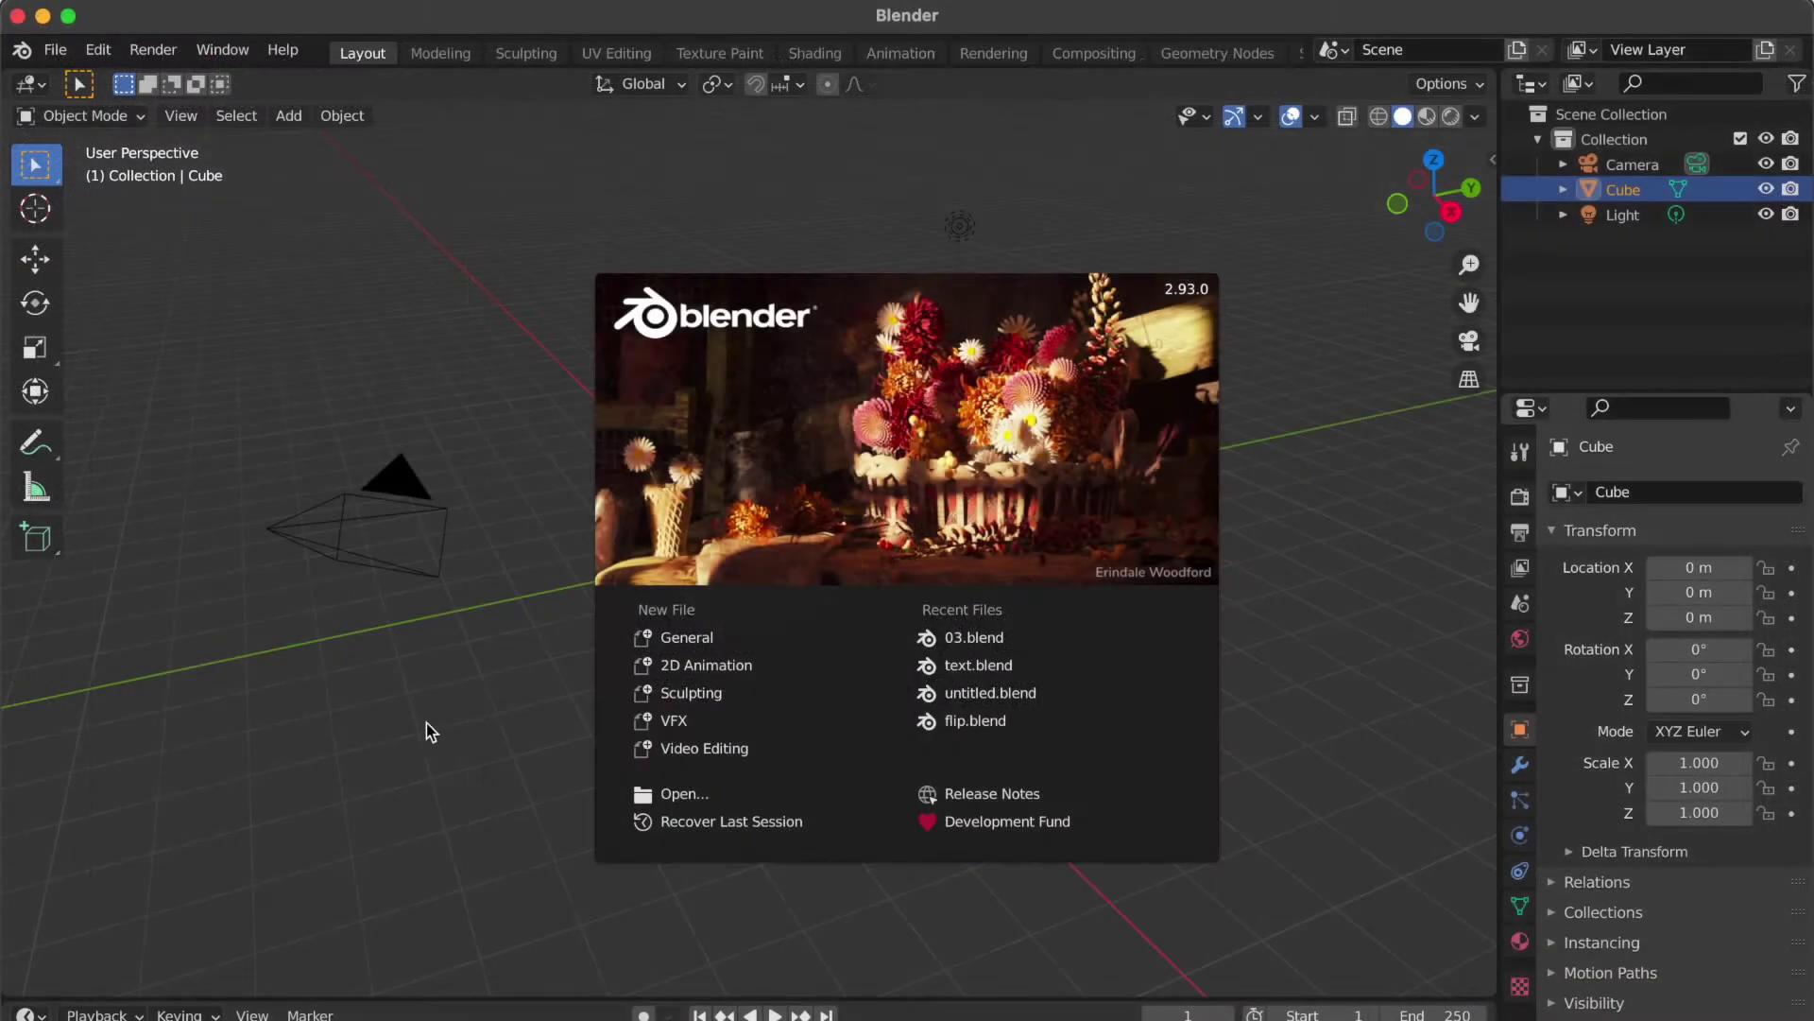
- Dismiss the splash screen, delete the default cube and switch to top orthographic view
click(473, 725)
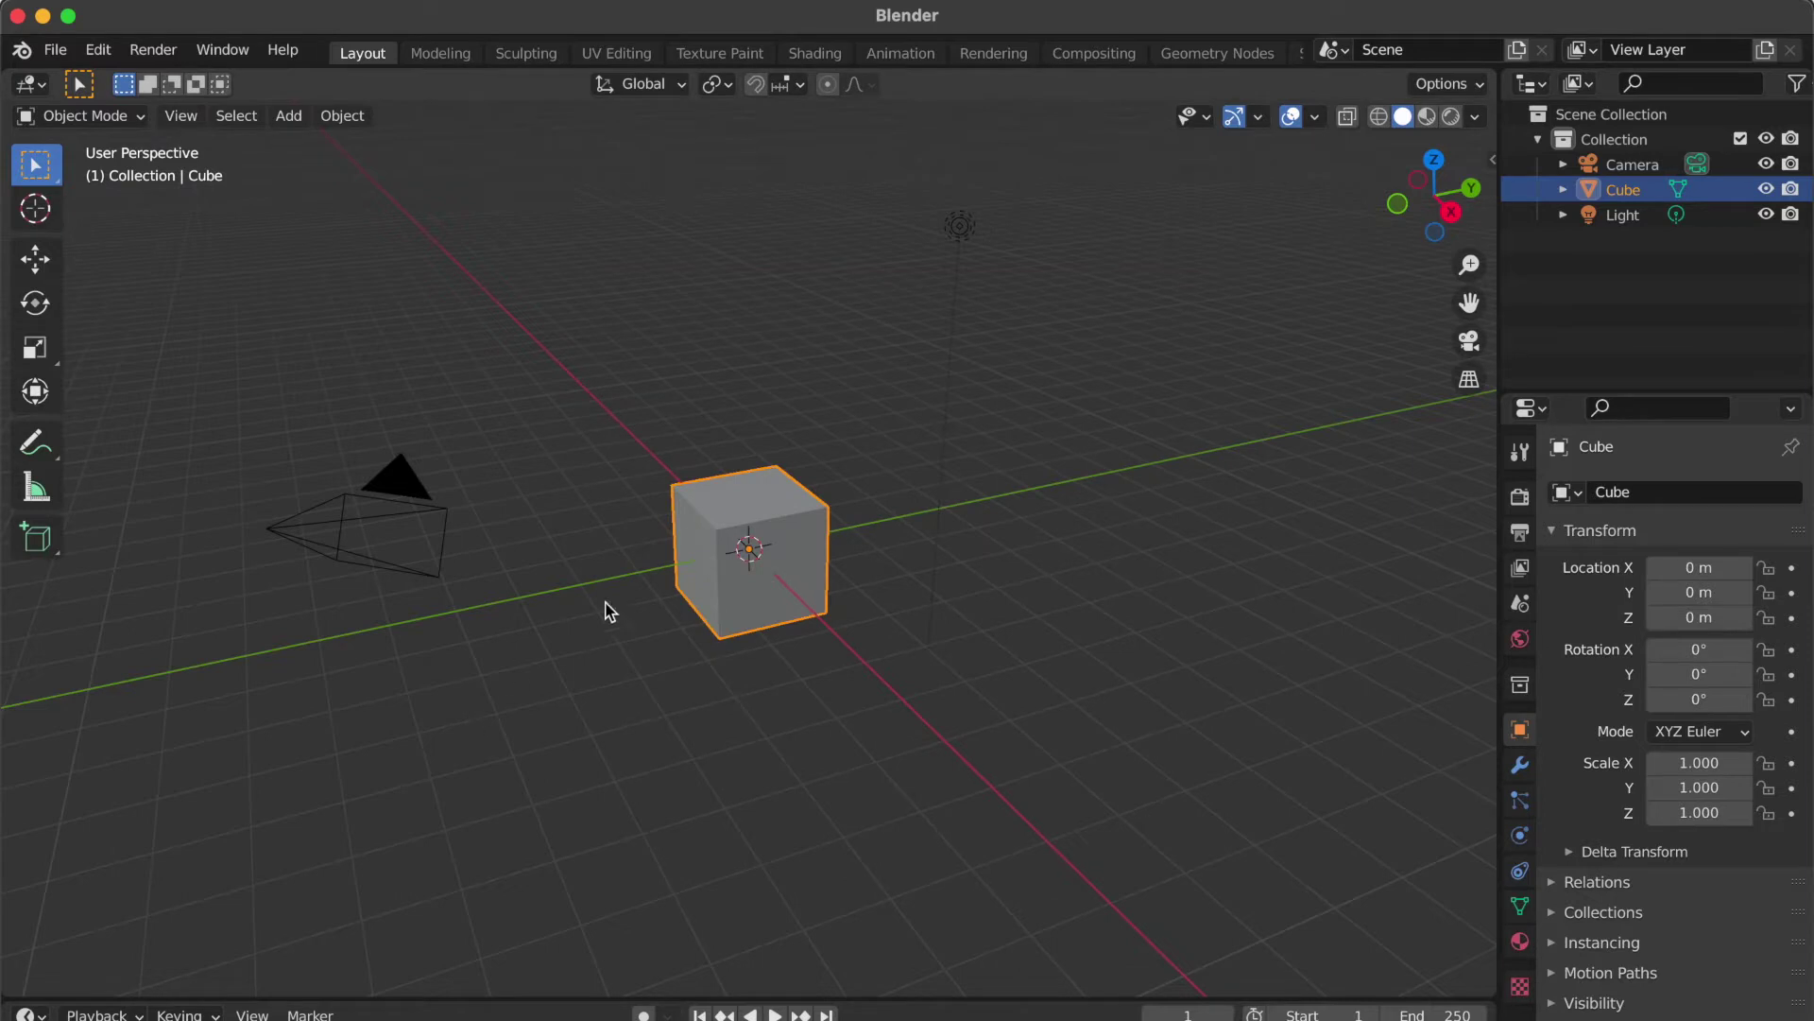
key(x)
click(745, 582)
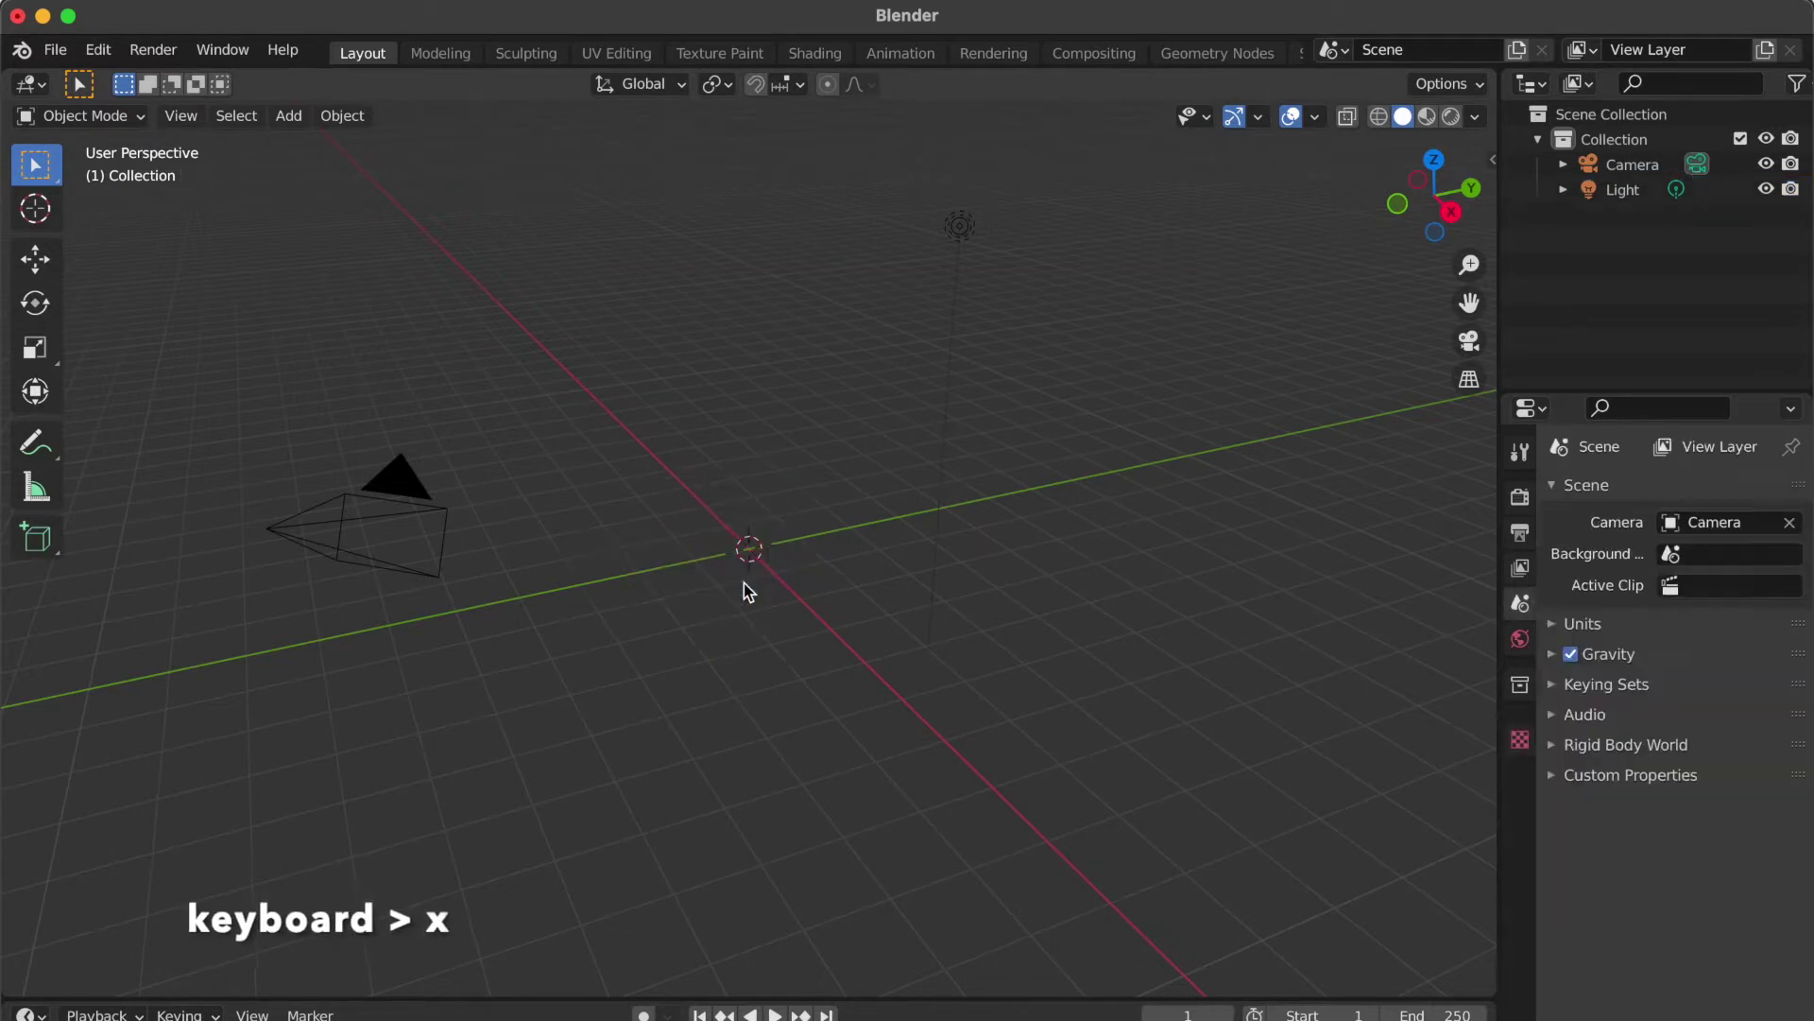
key(7)
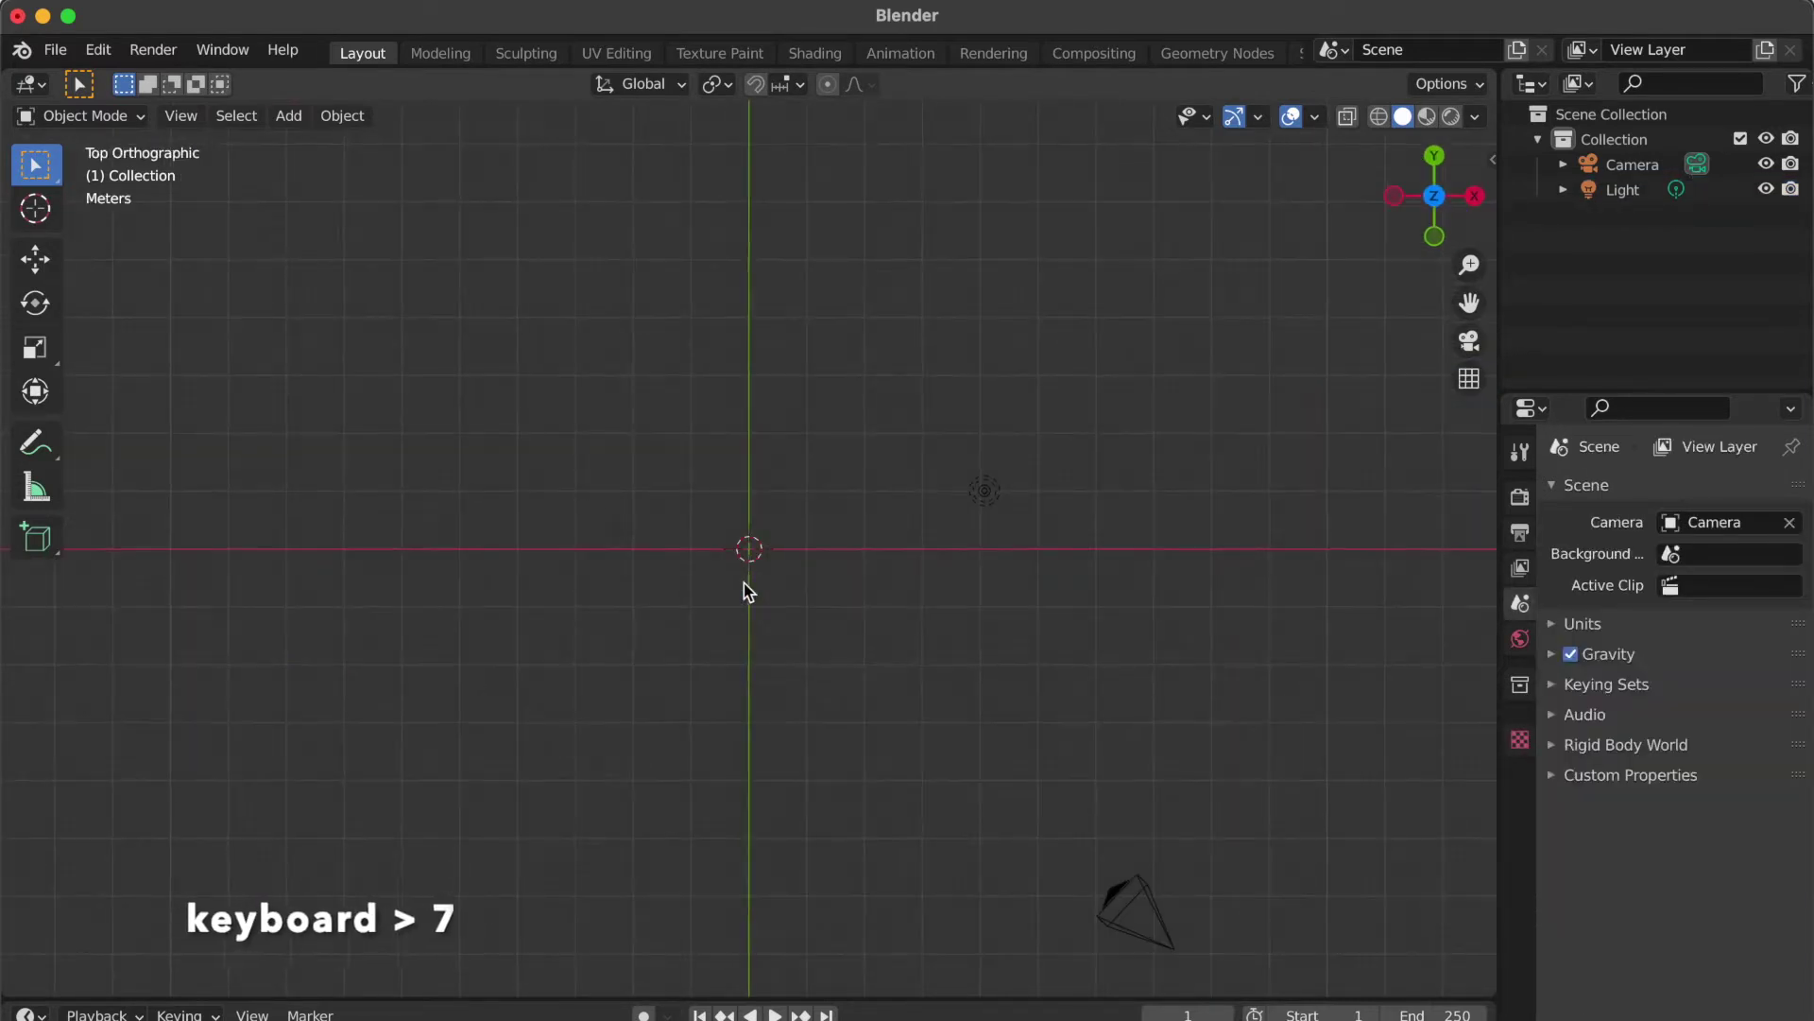
- Check that the SVG import add-on is enabled in Preferences > Add-ons, then close Preferences
click(97, 52)
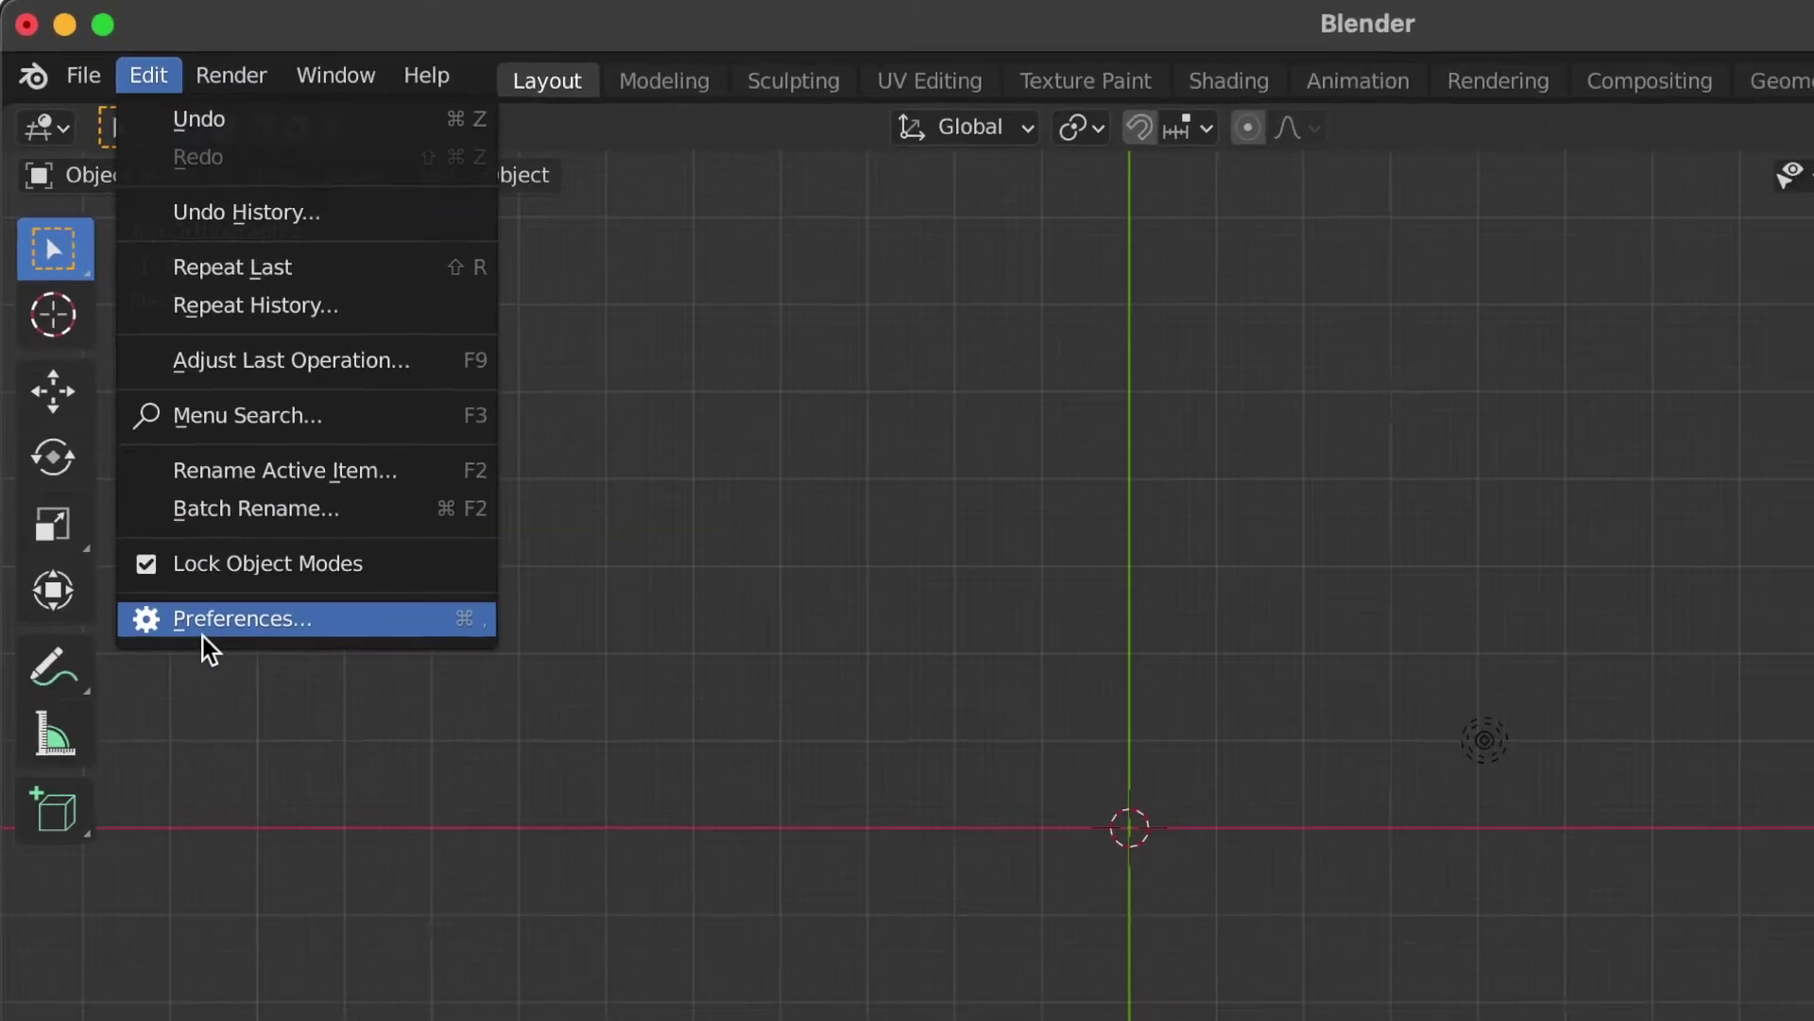
click(202, 631)
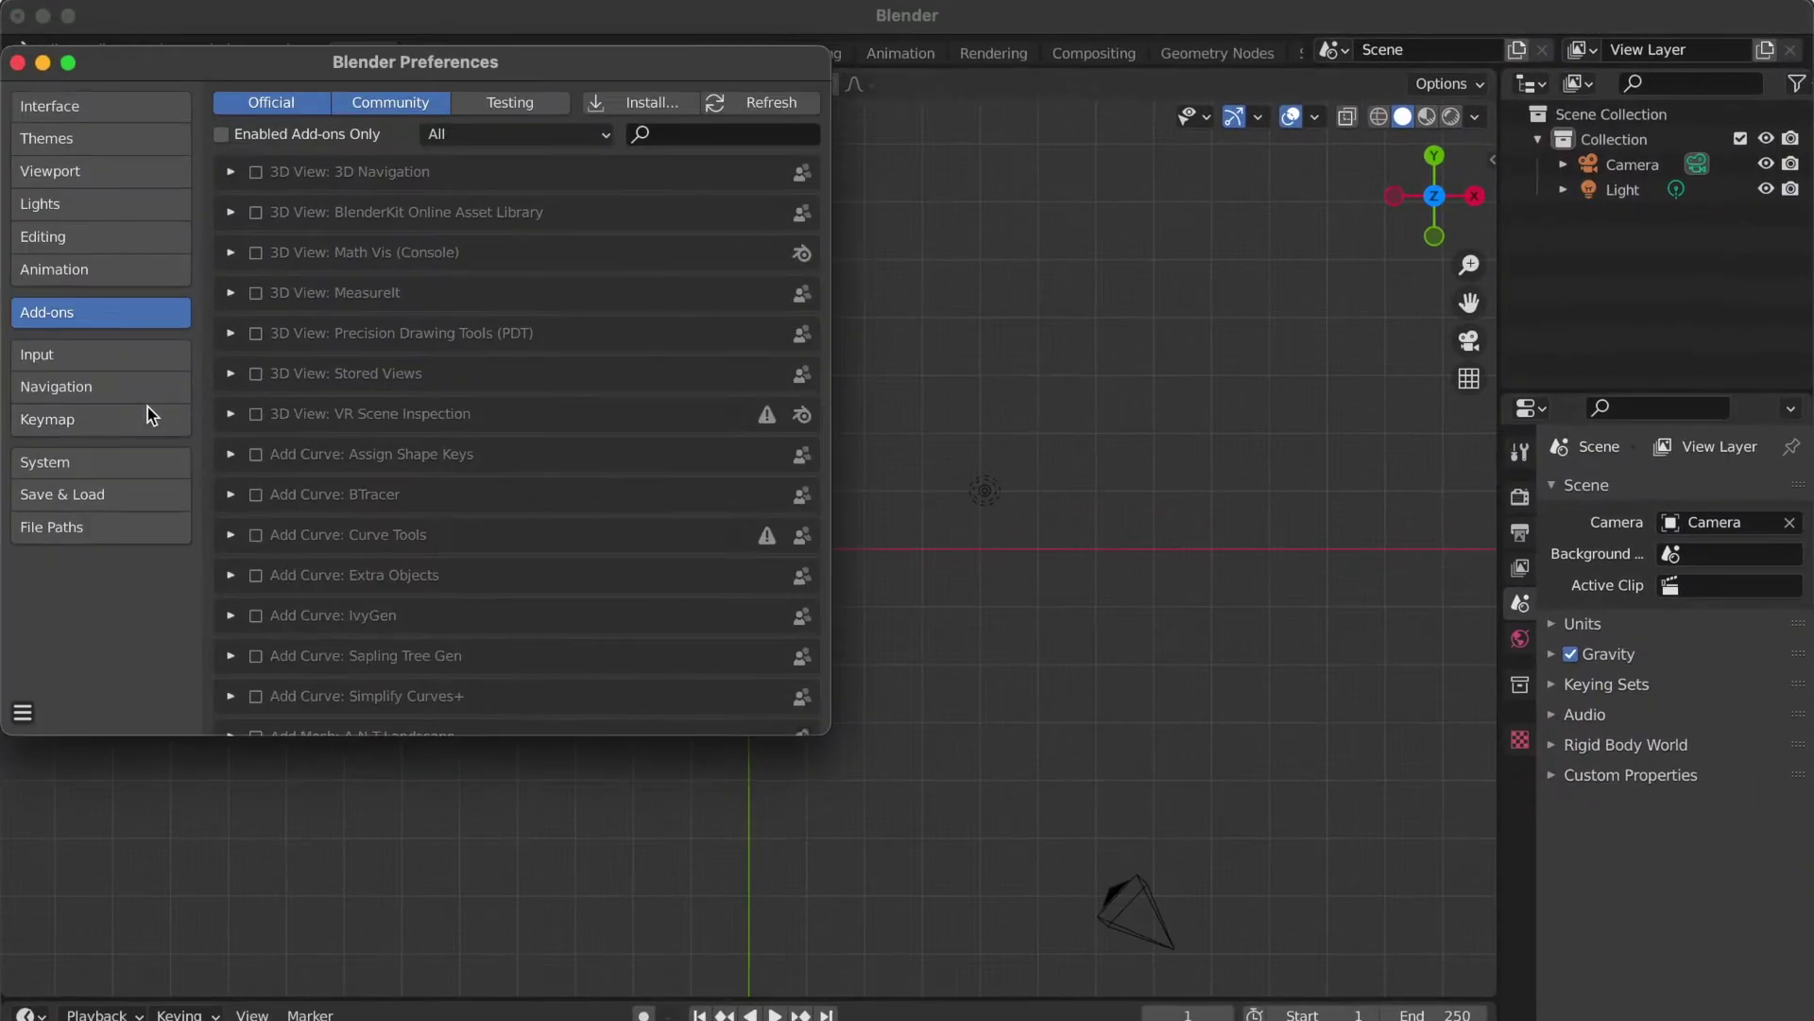
click(705, 133)
text(svg)
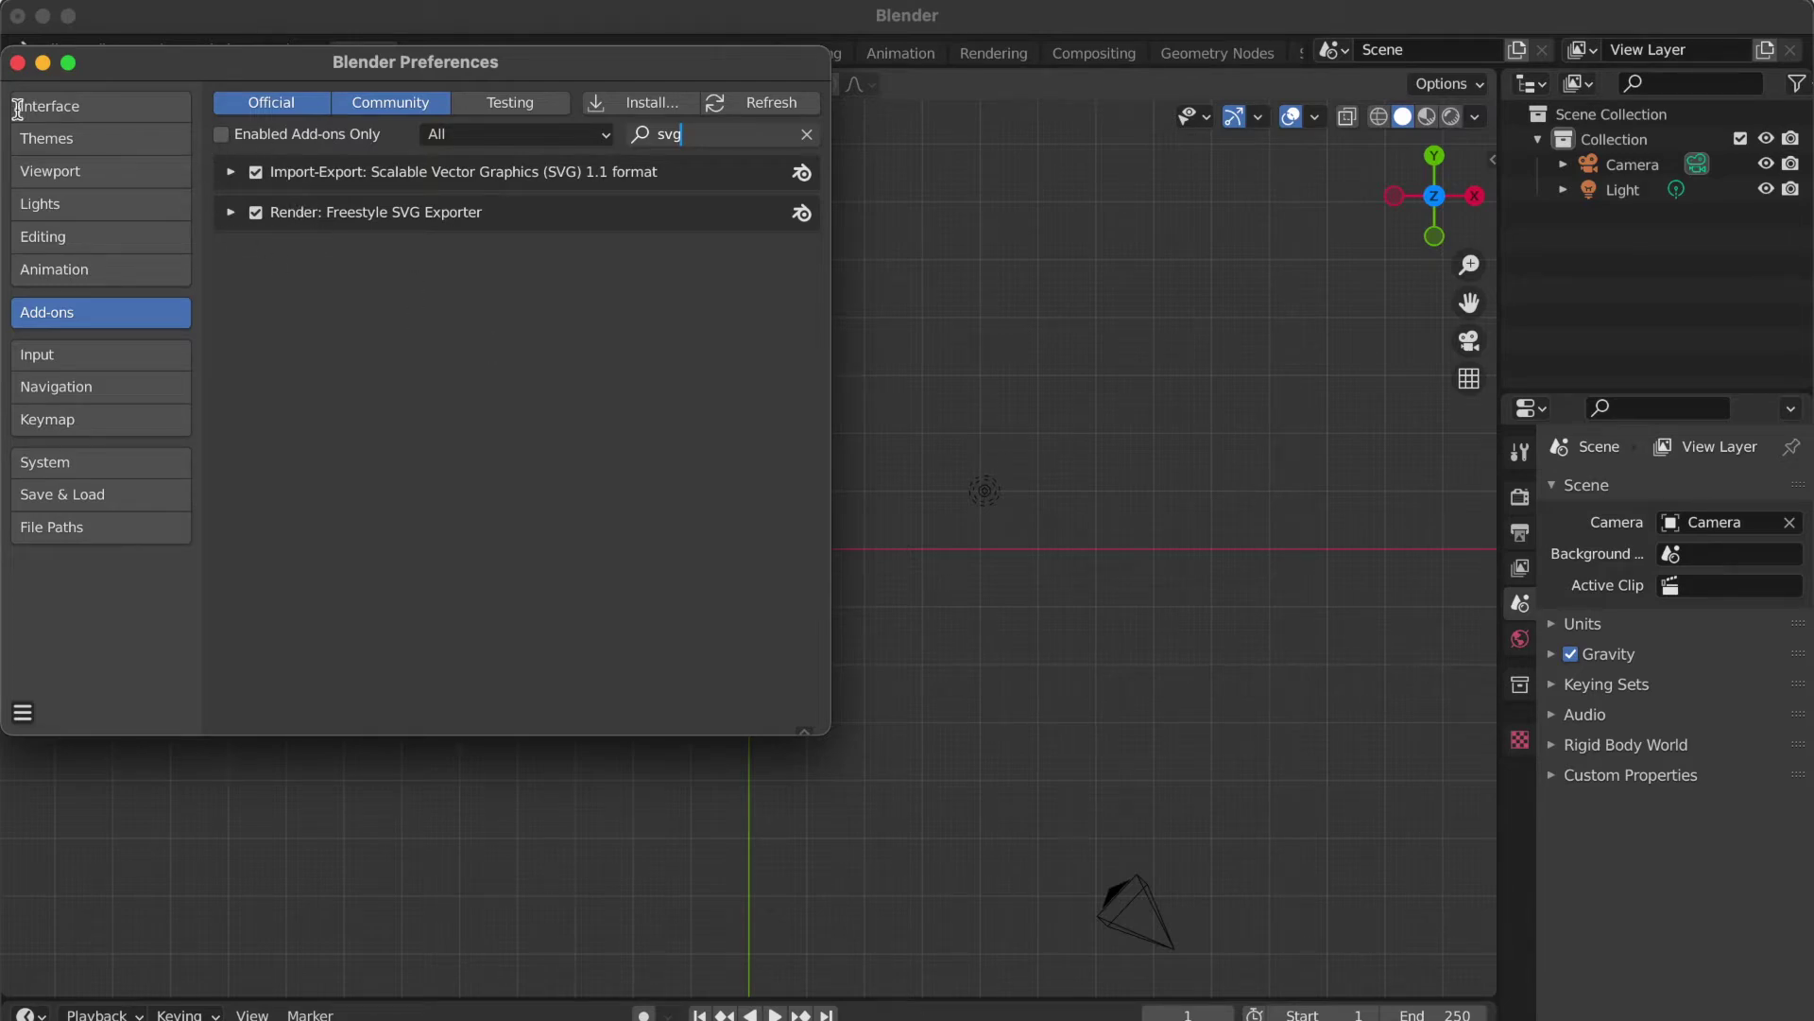
click(19, 64)
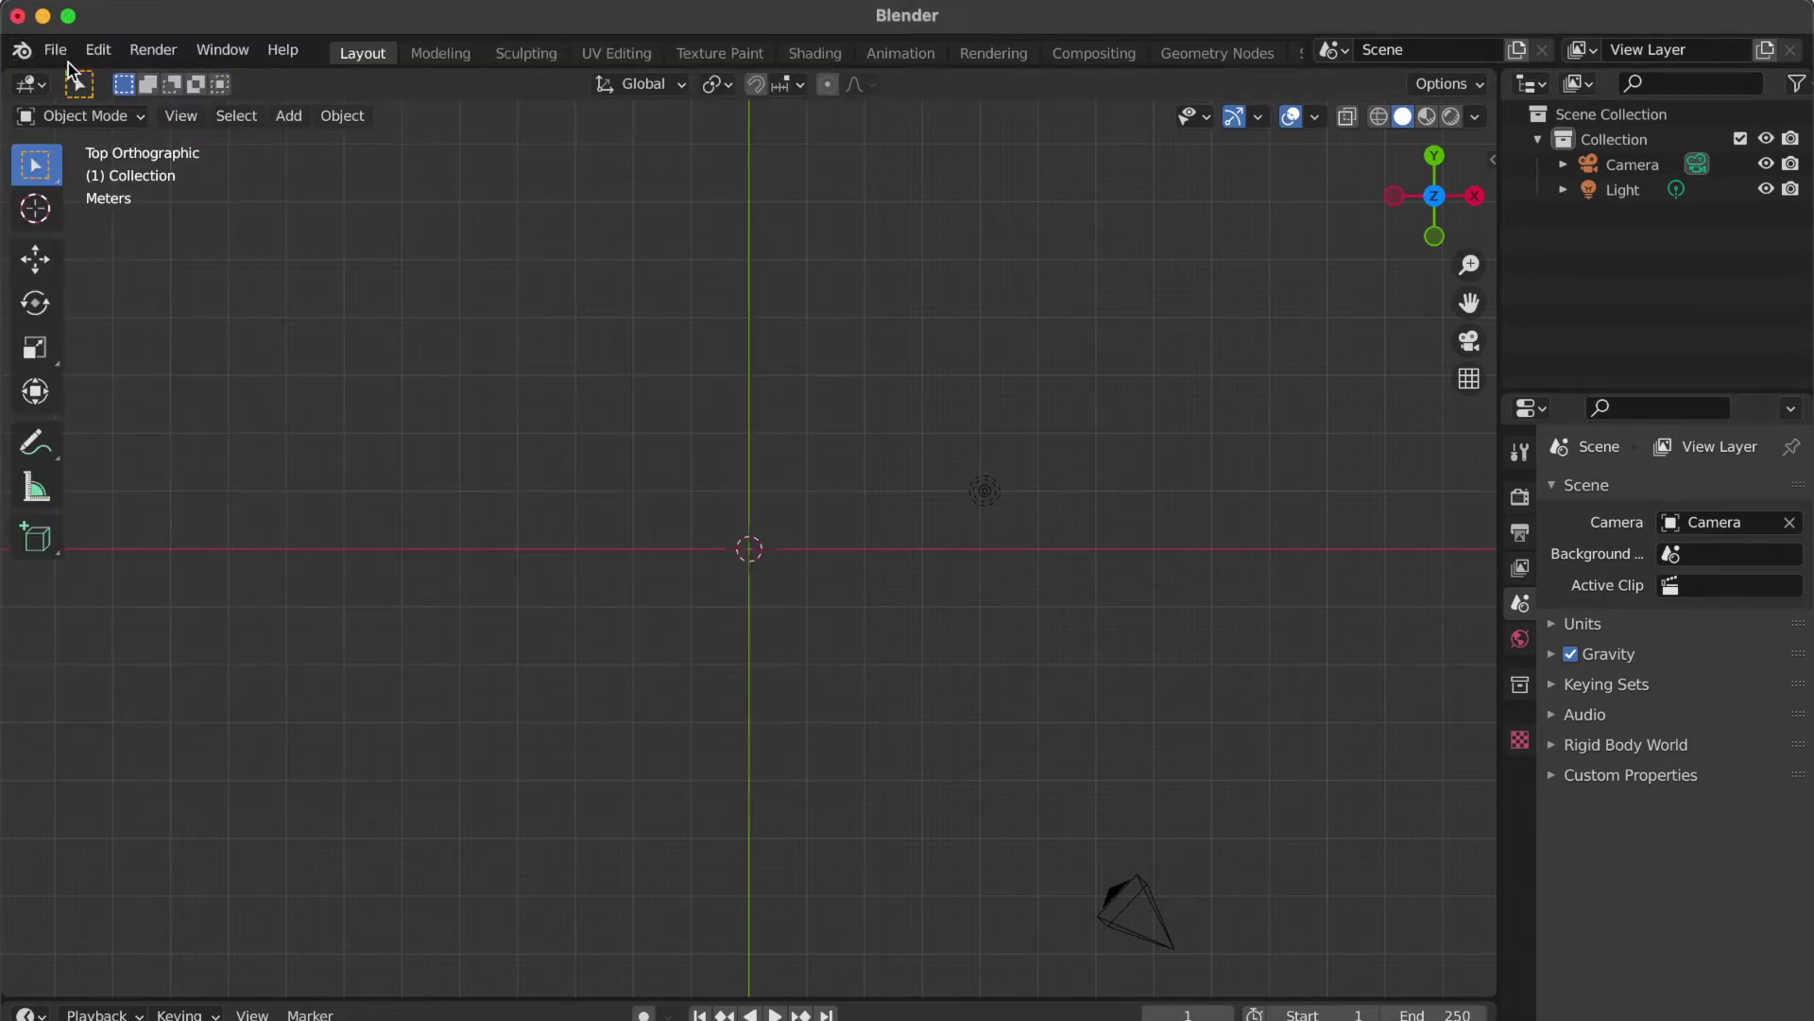
- Import thank_01.svg from the Desktop with the Scalable Vector Graphics (.svg) importer
click(55, 49)
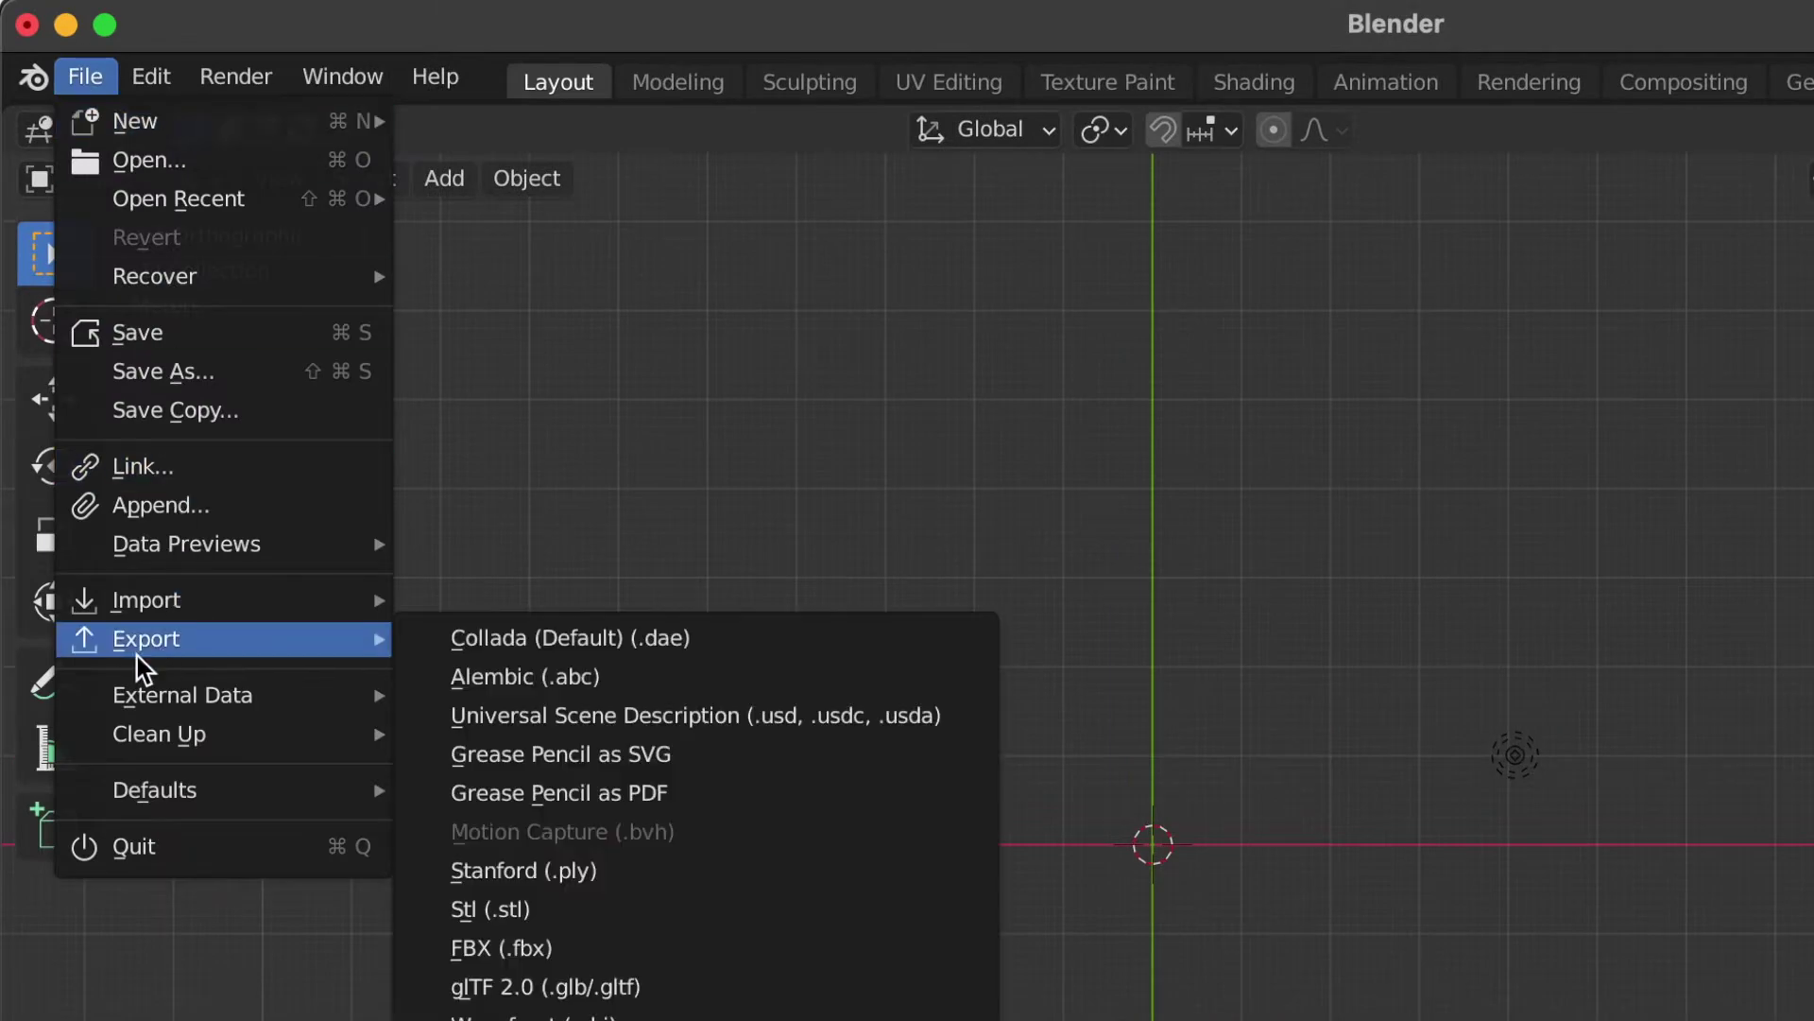
mouse_move(113, 609)
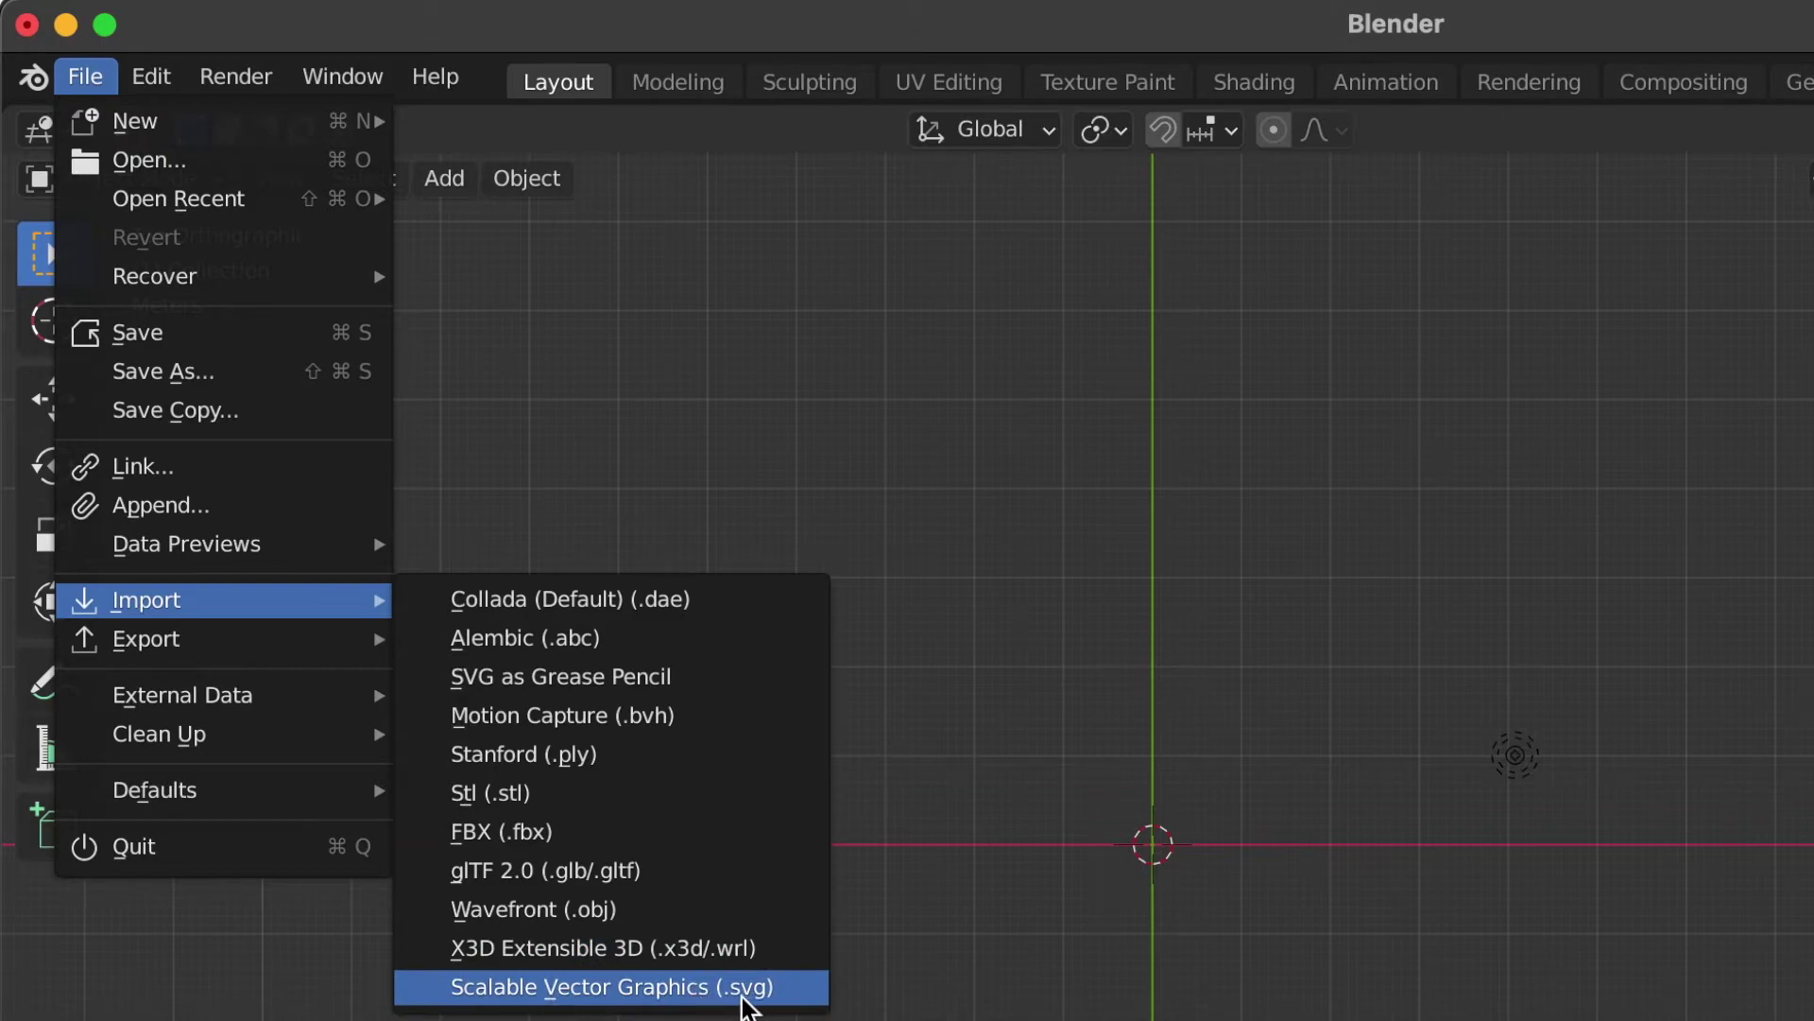
click(742, 992)
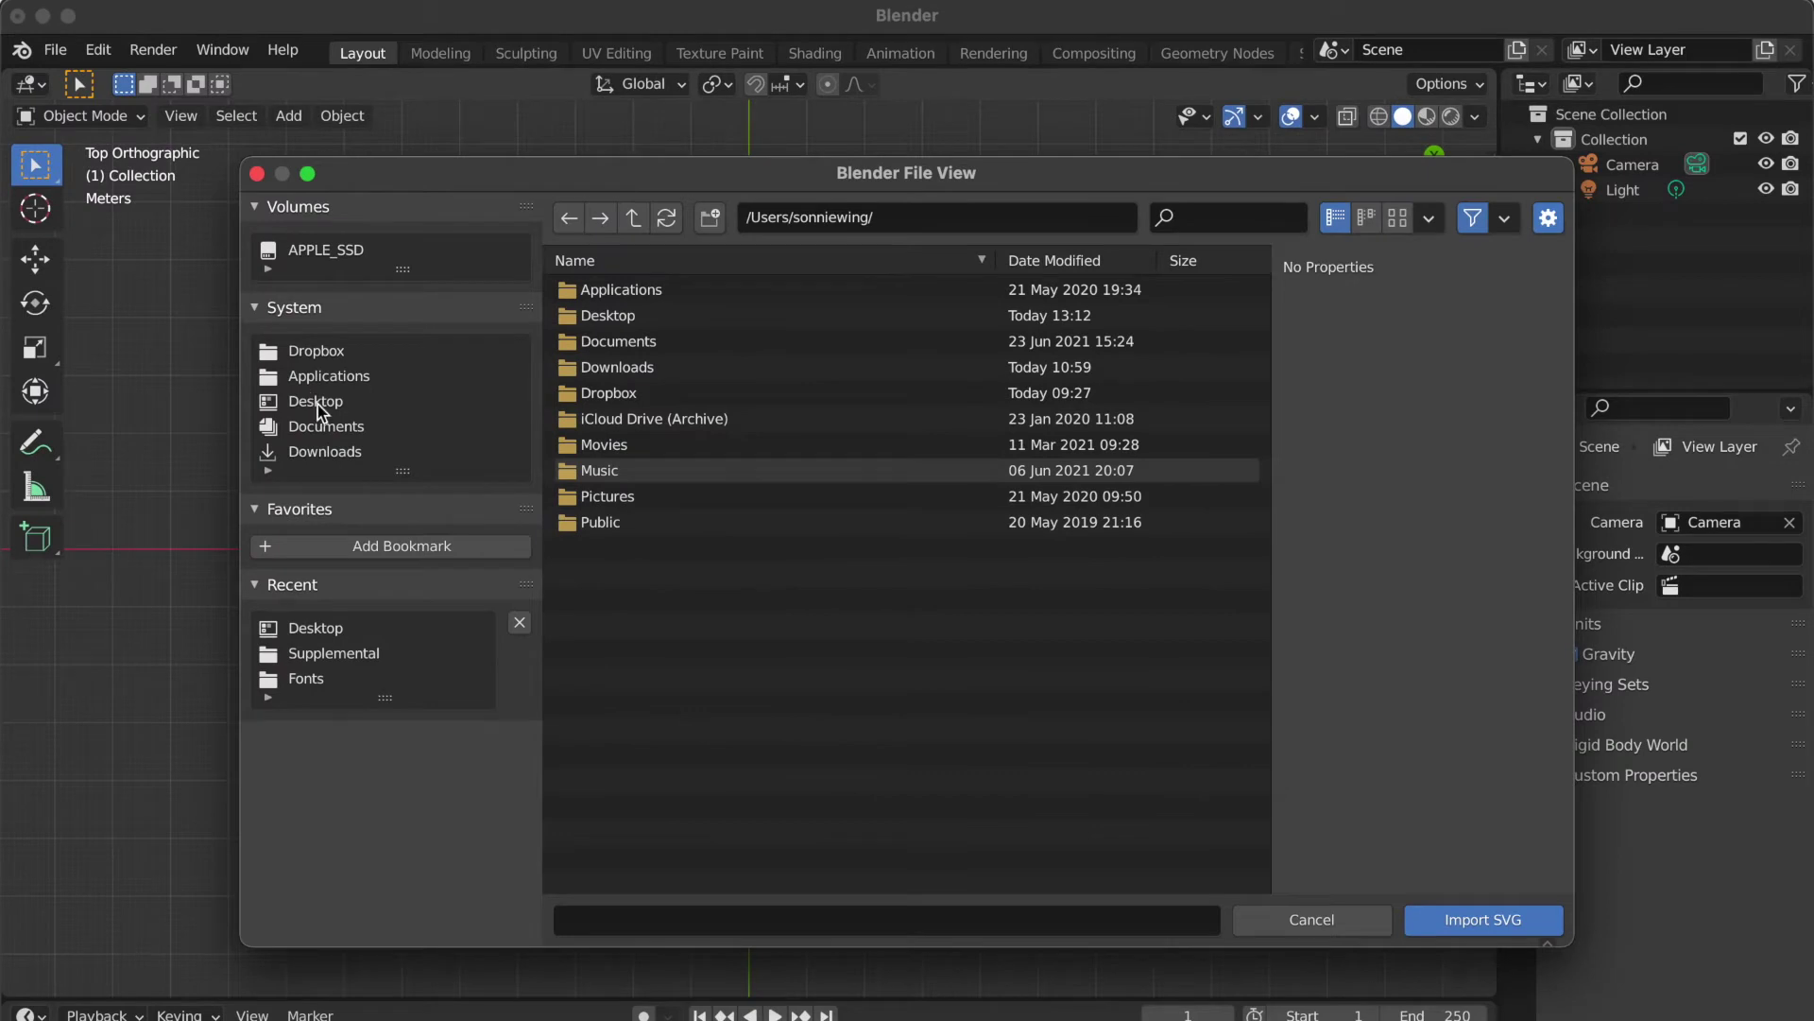
click(317, 405)
click(627, 498)
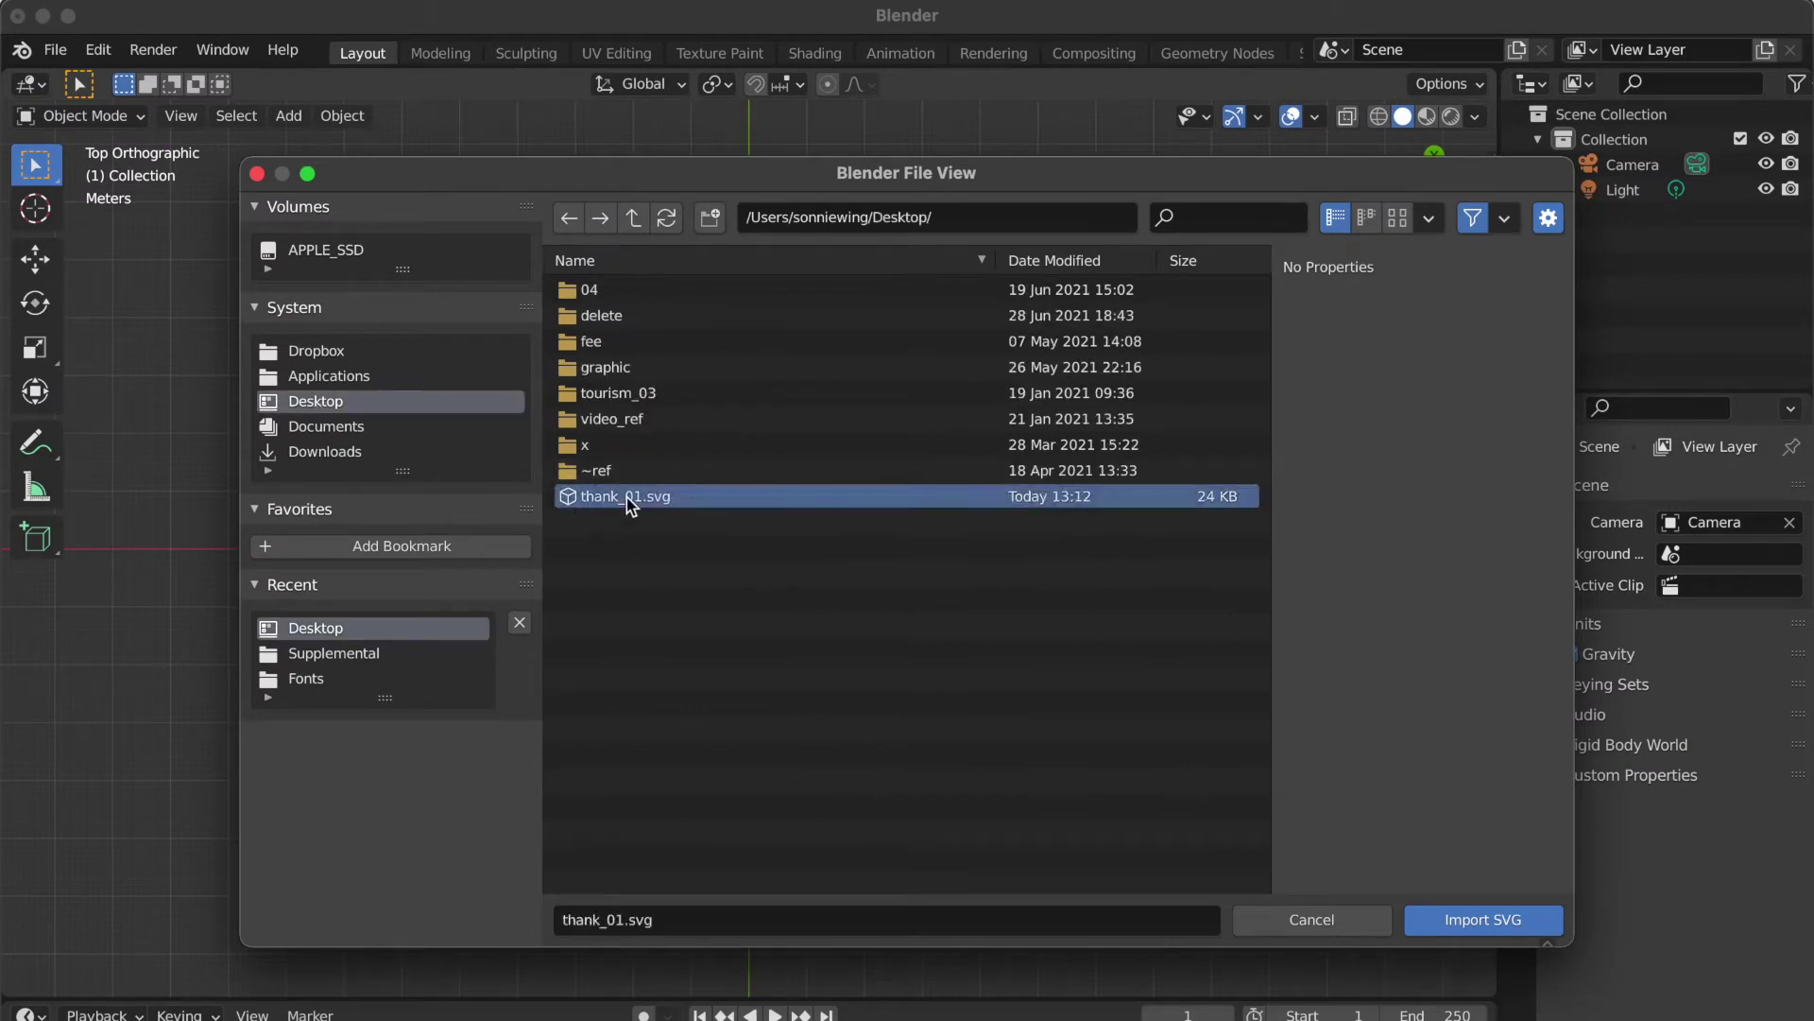
double_click(627, 497)
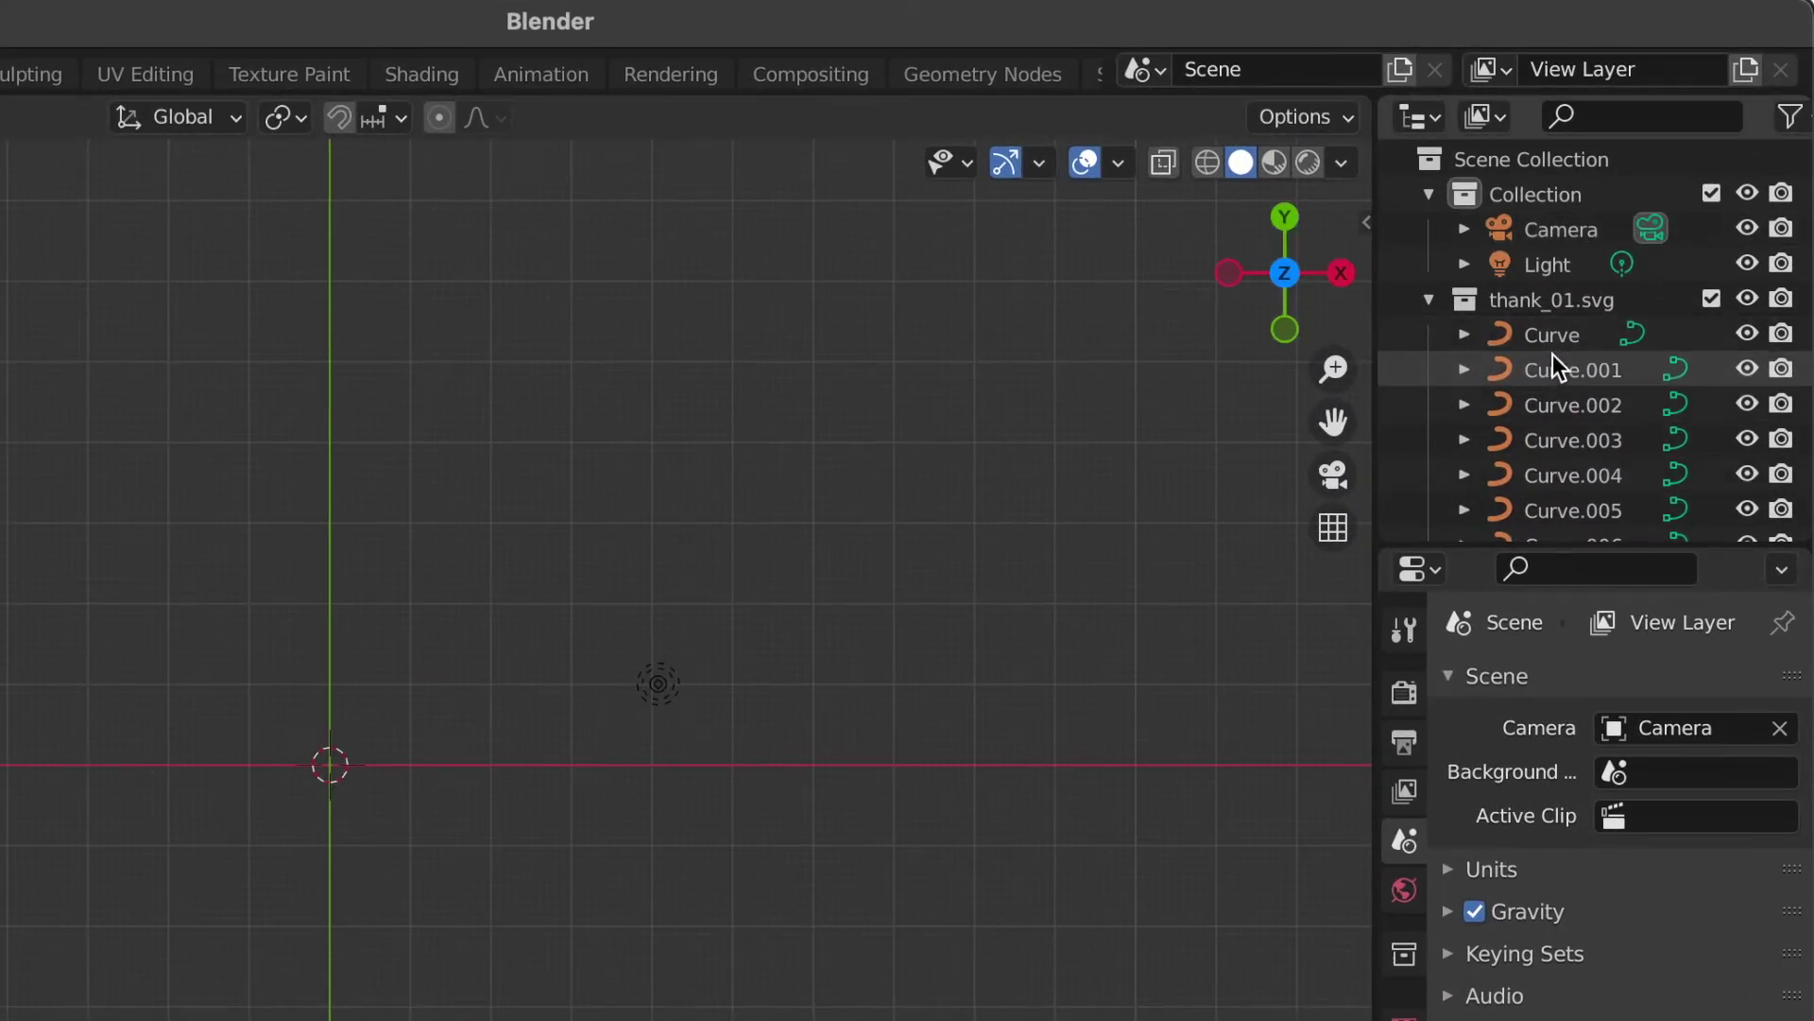
- Scale the imported curves up about 50.8 times and move them near the origin
scroll(1519, 387, down, 10)
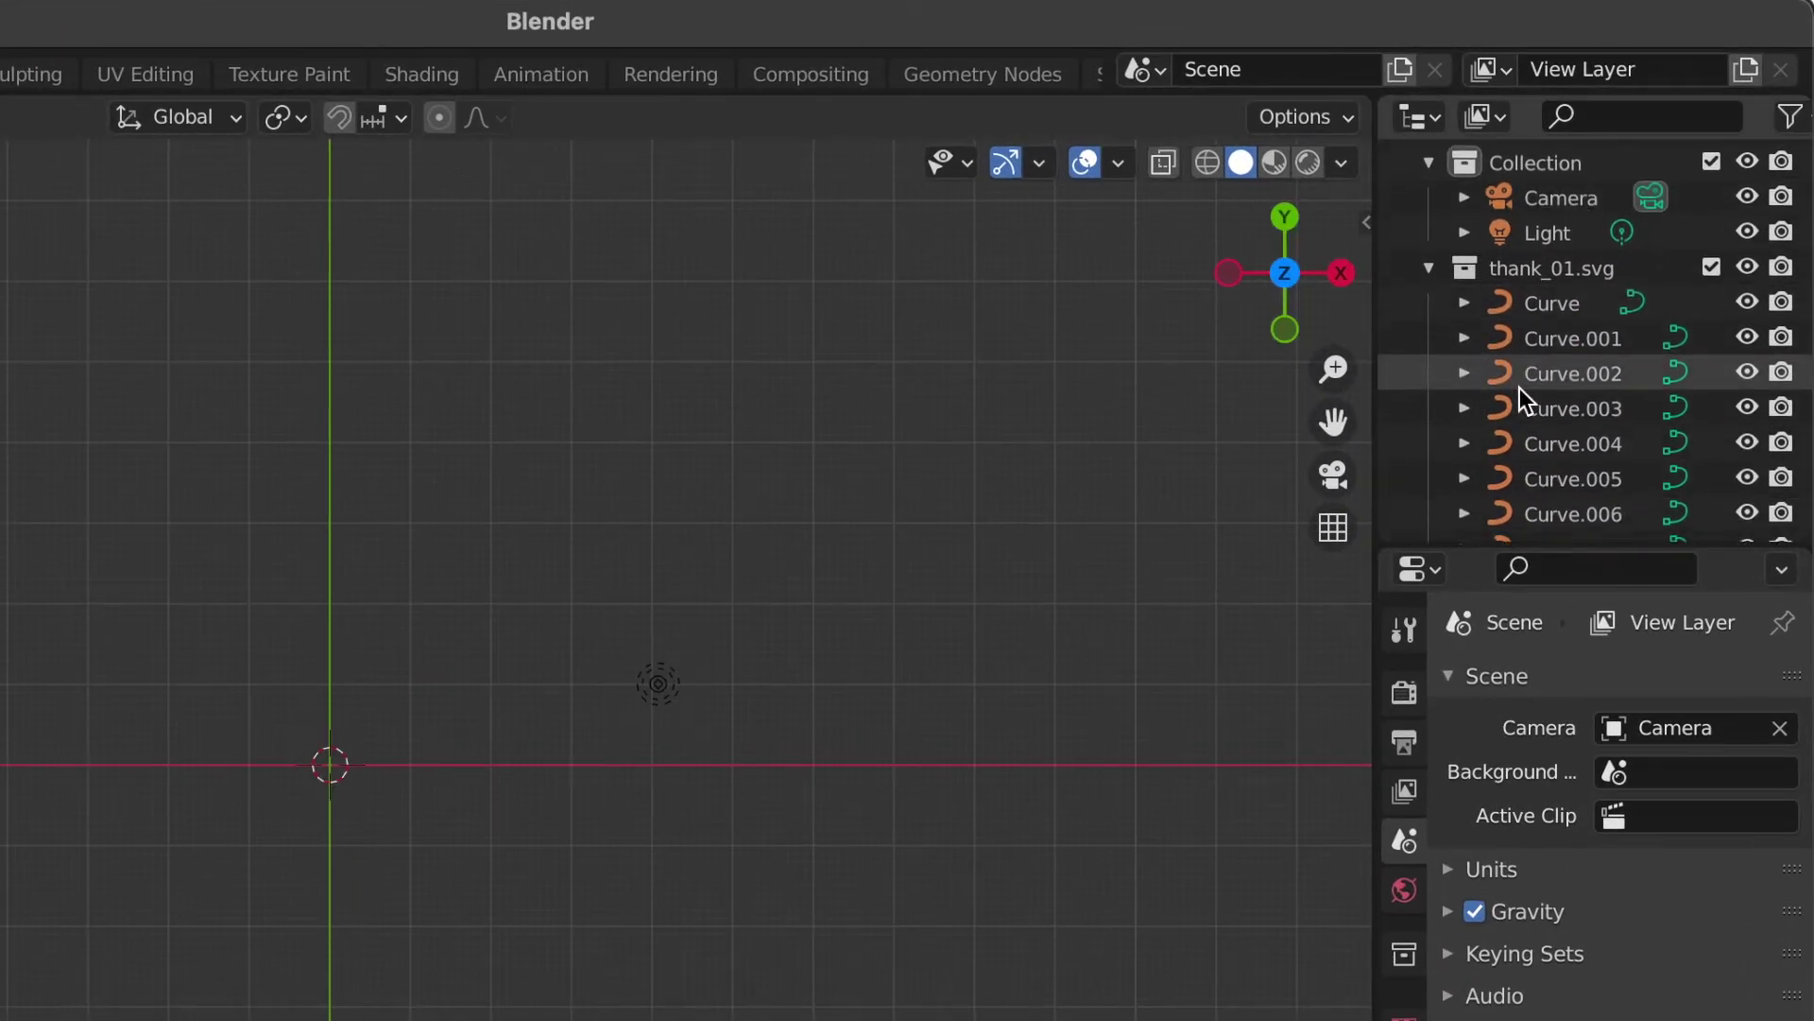
scroll(1519, 388, down, 5)
scroll(1520, 388, up, 15)
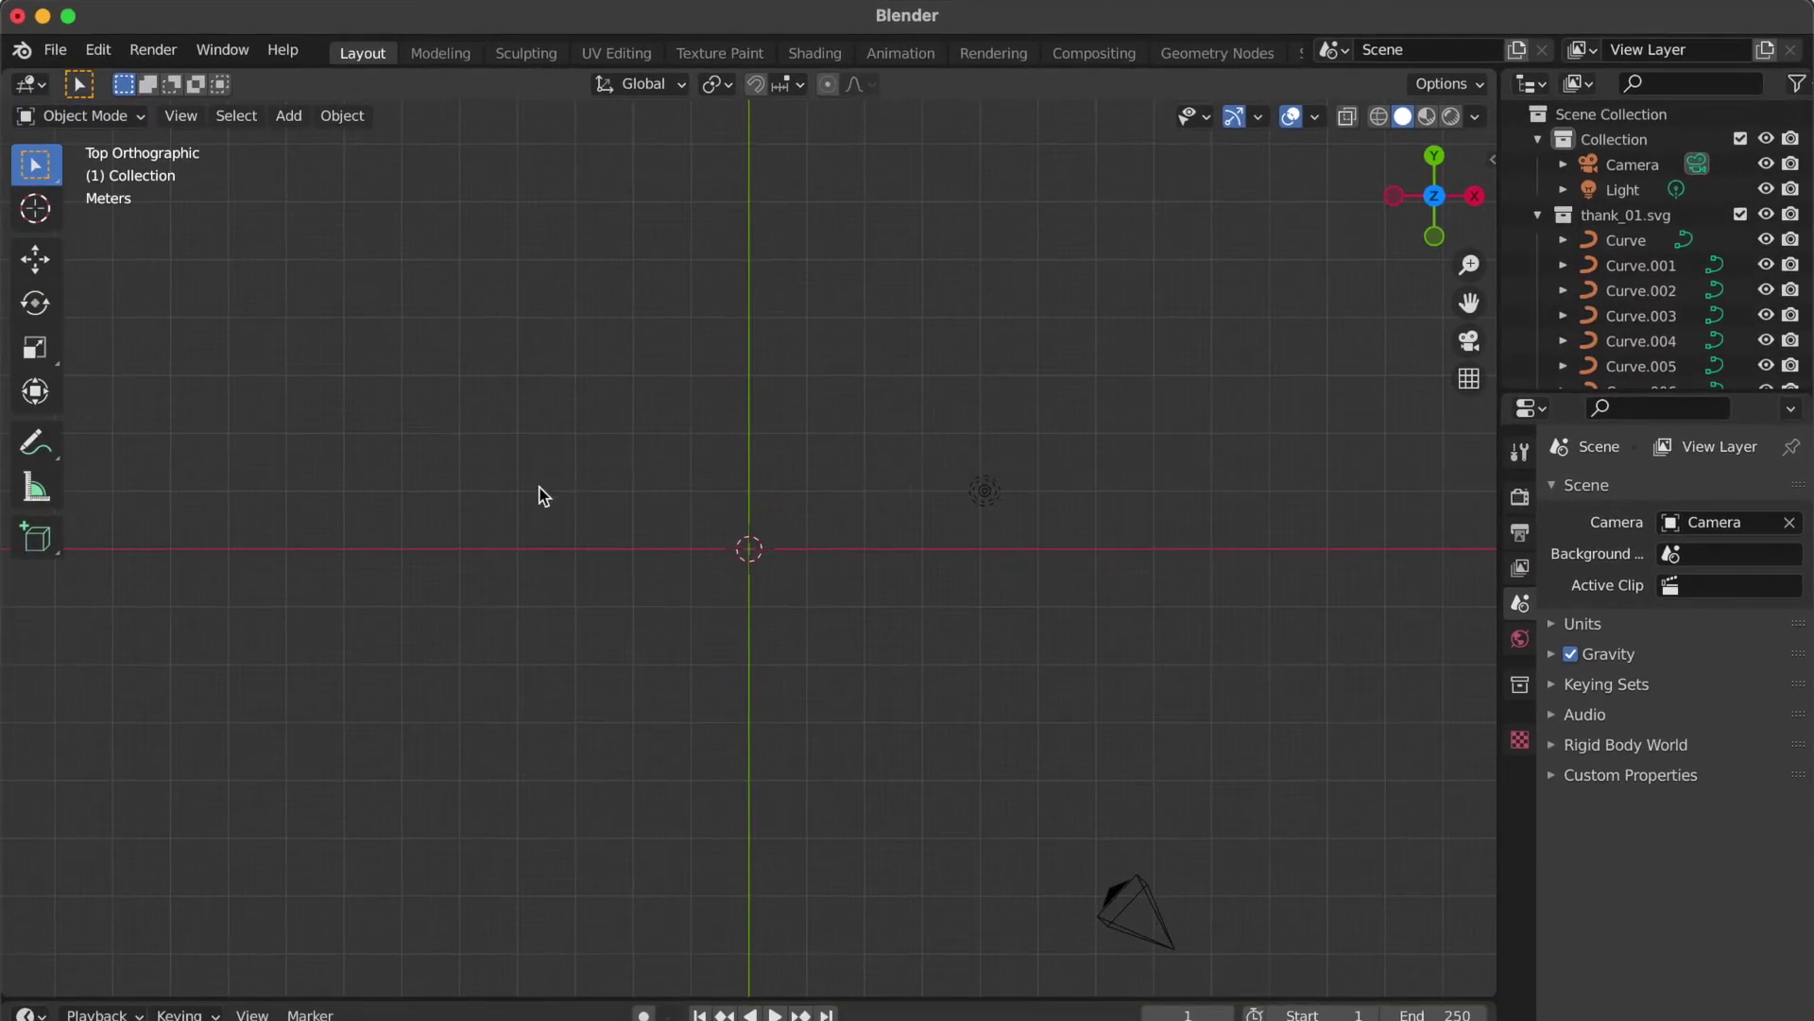
drag(485, 441, 905, 626)
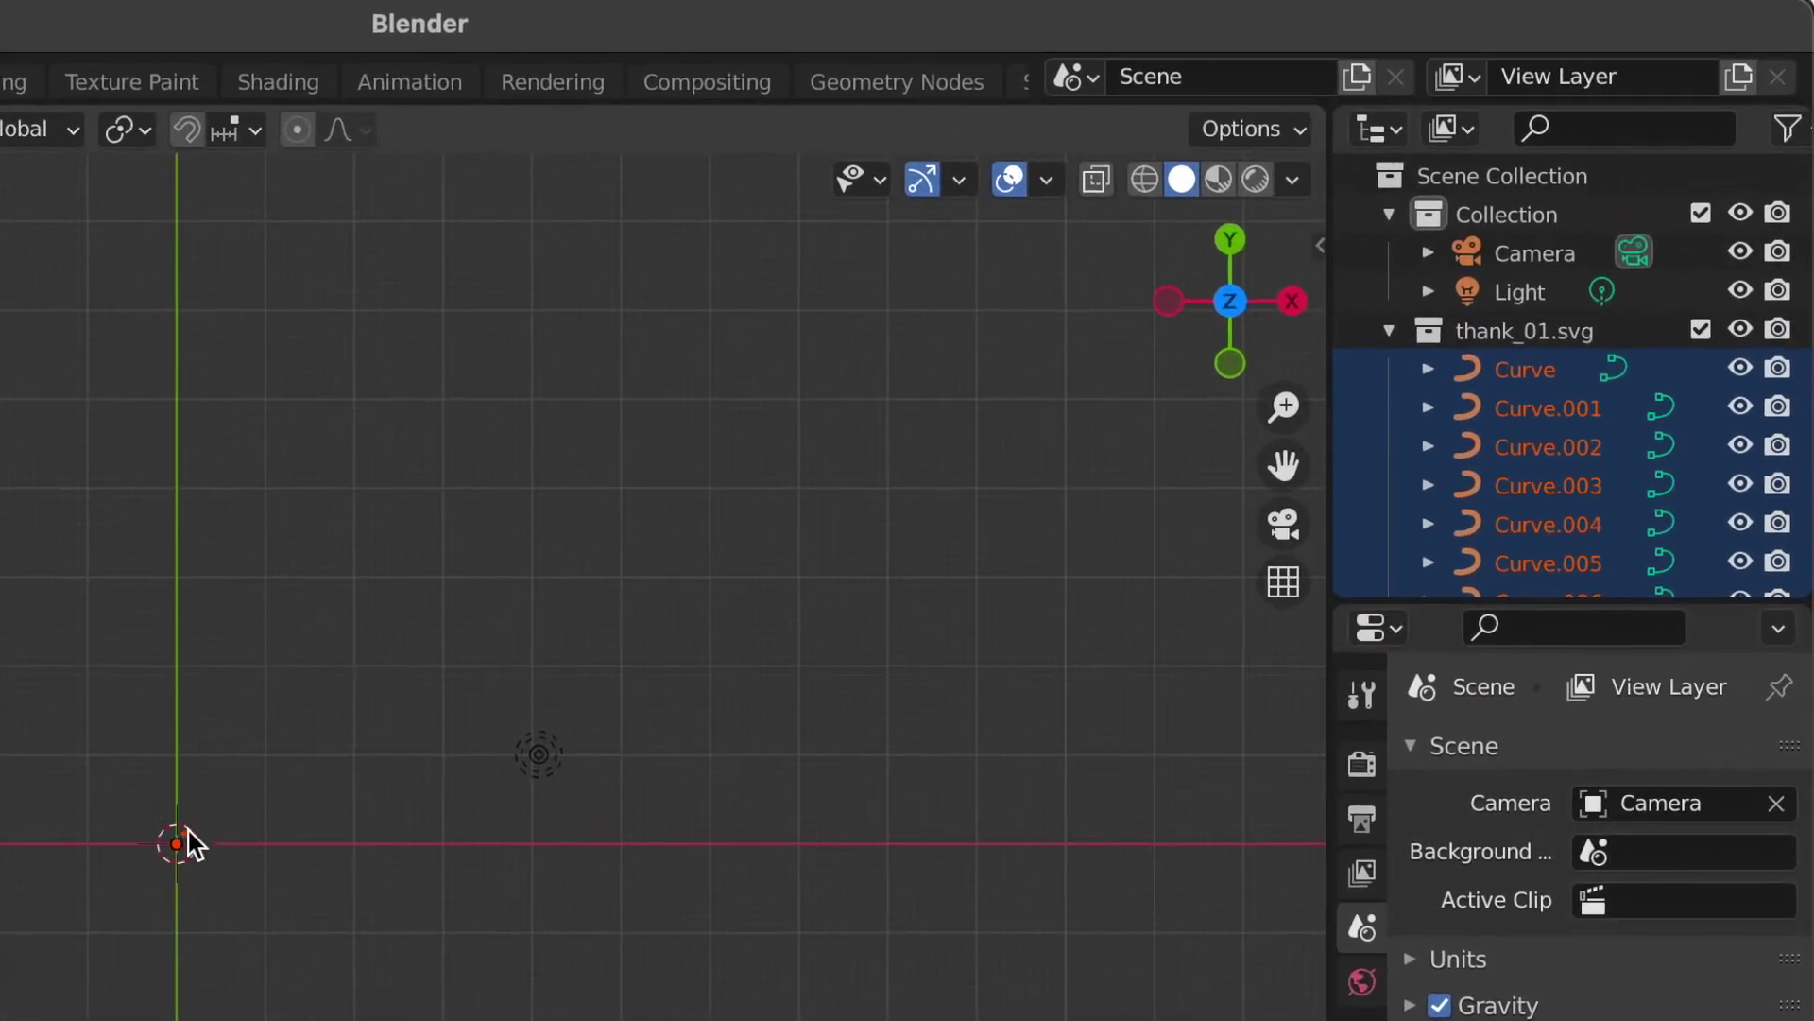
key(s)
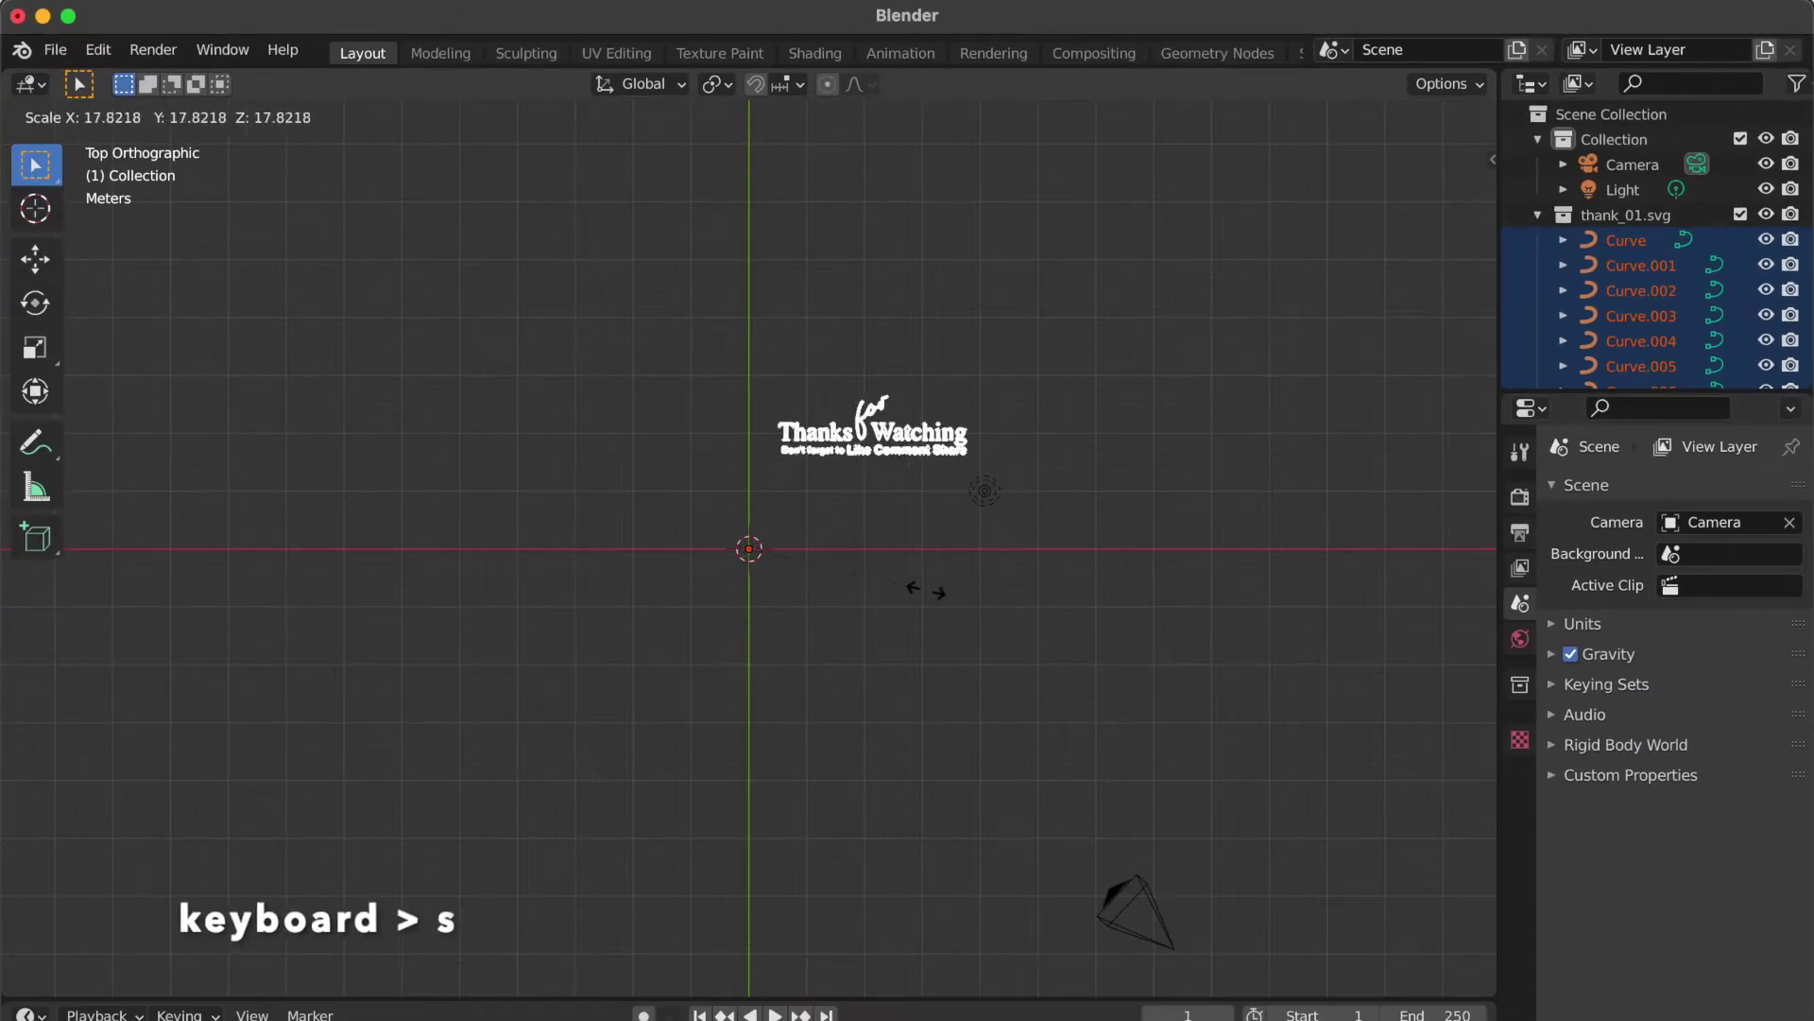
click(1228, 591)
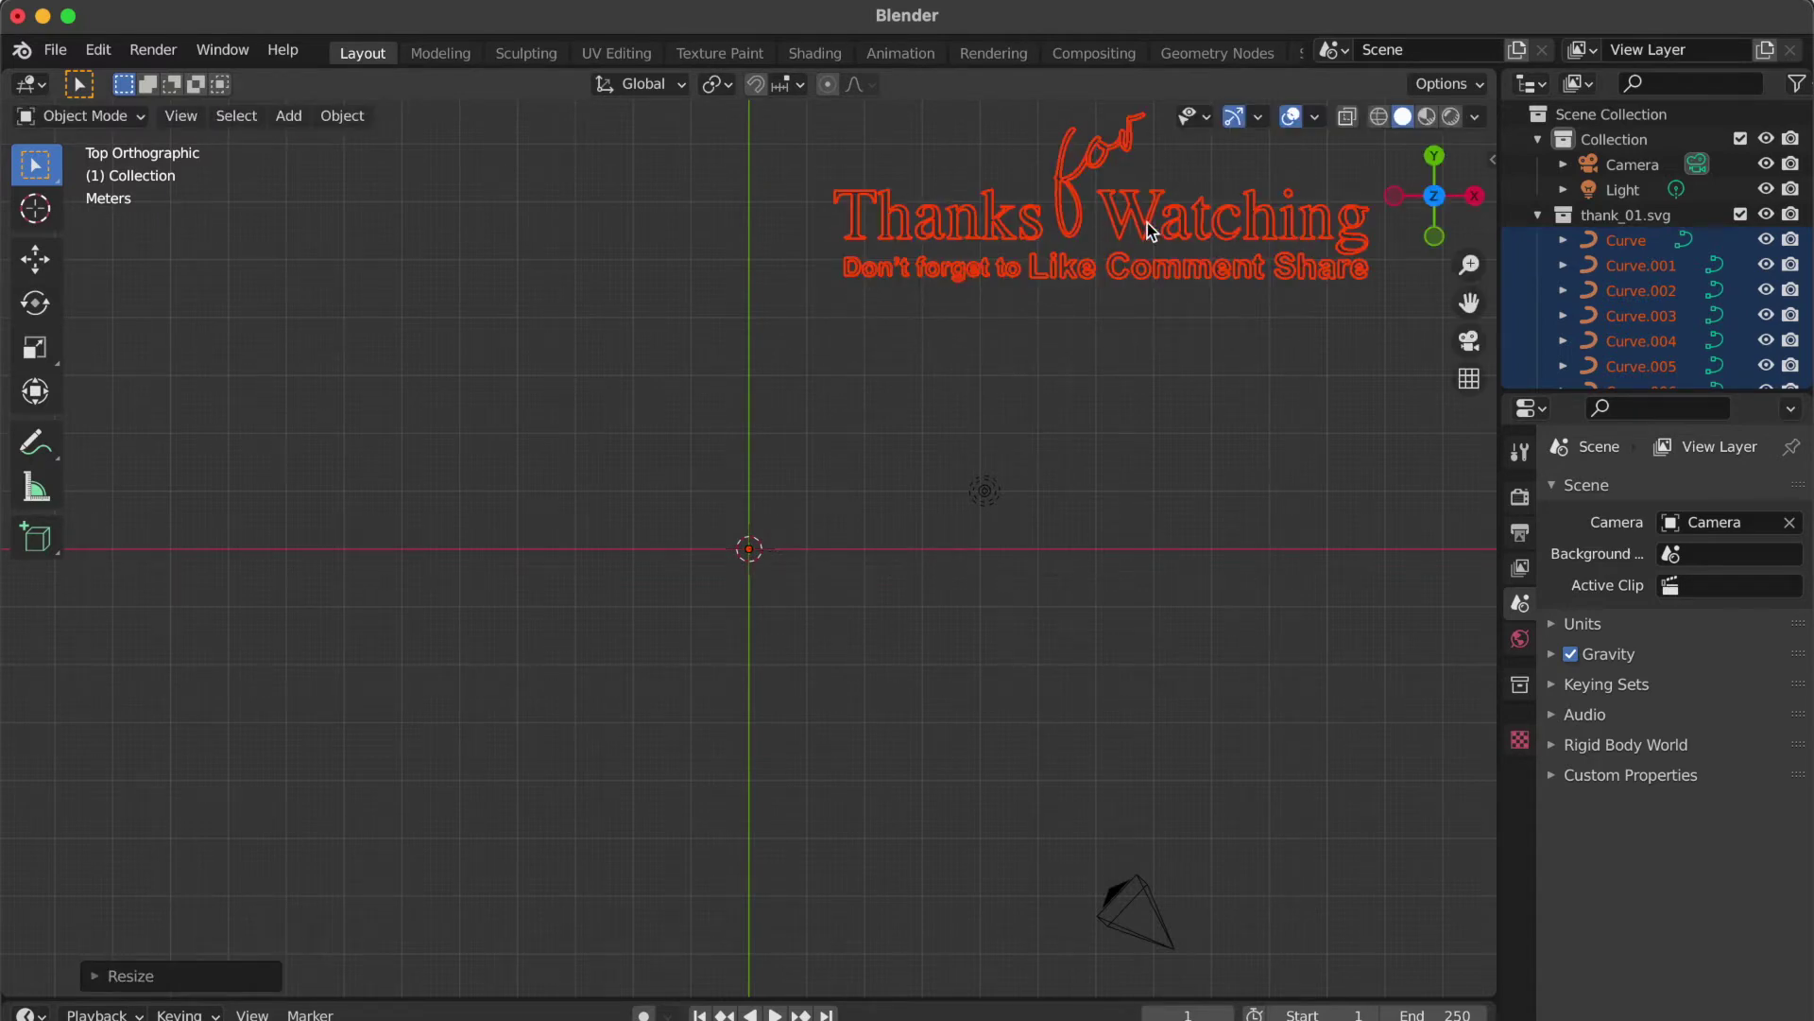
key(g)
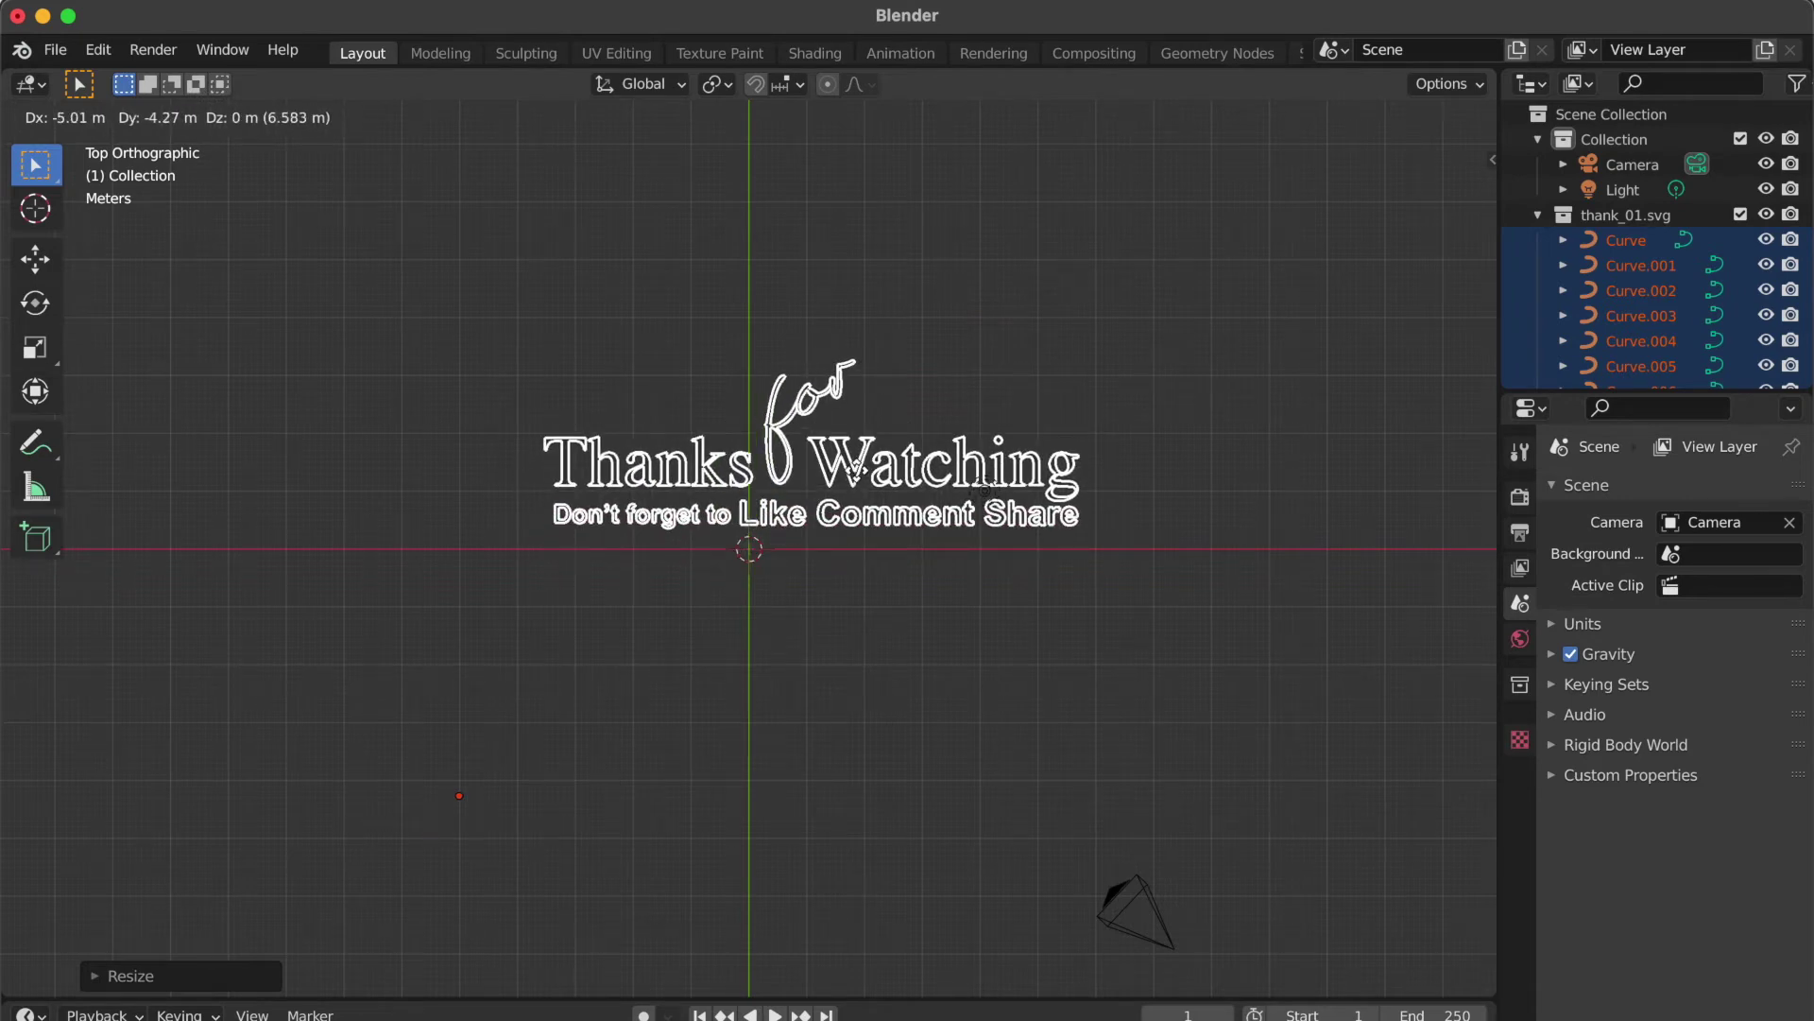
key(Return)
- Hide the light, then join all the lettering curves into one object, Curve.026
click(940, 320)
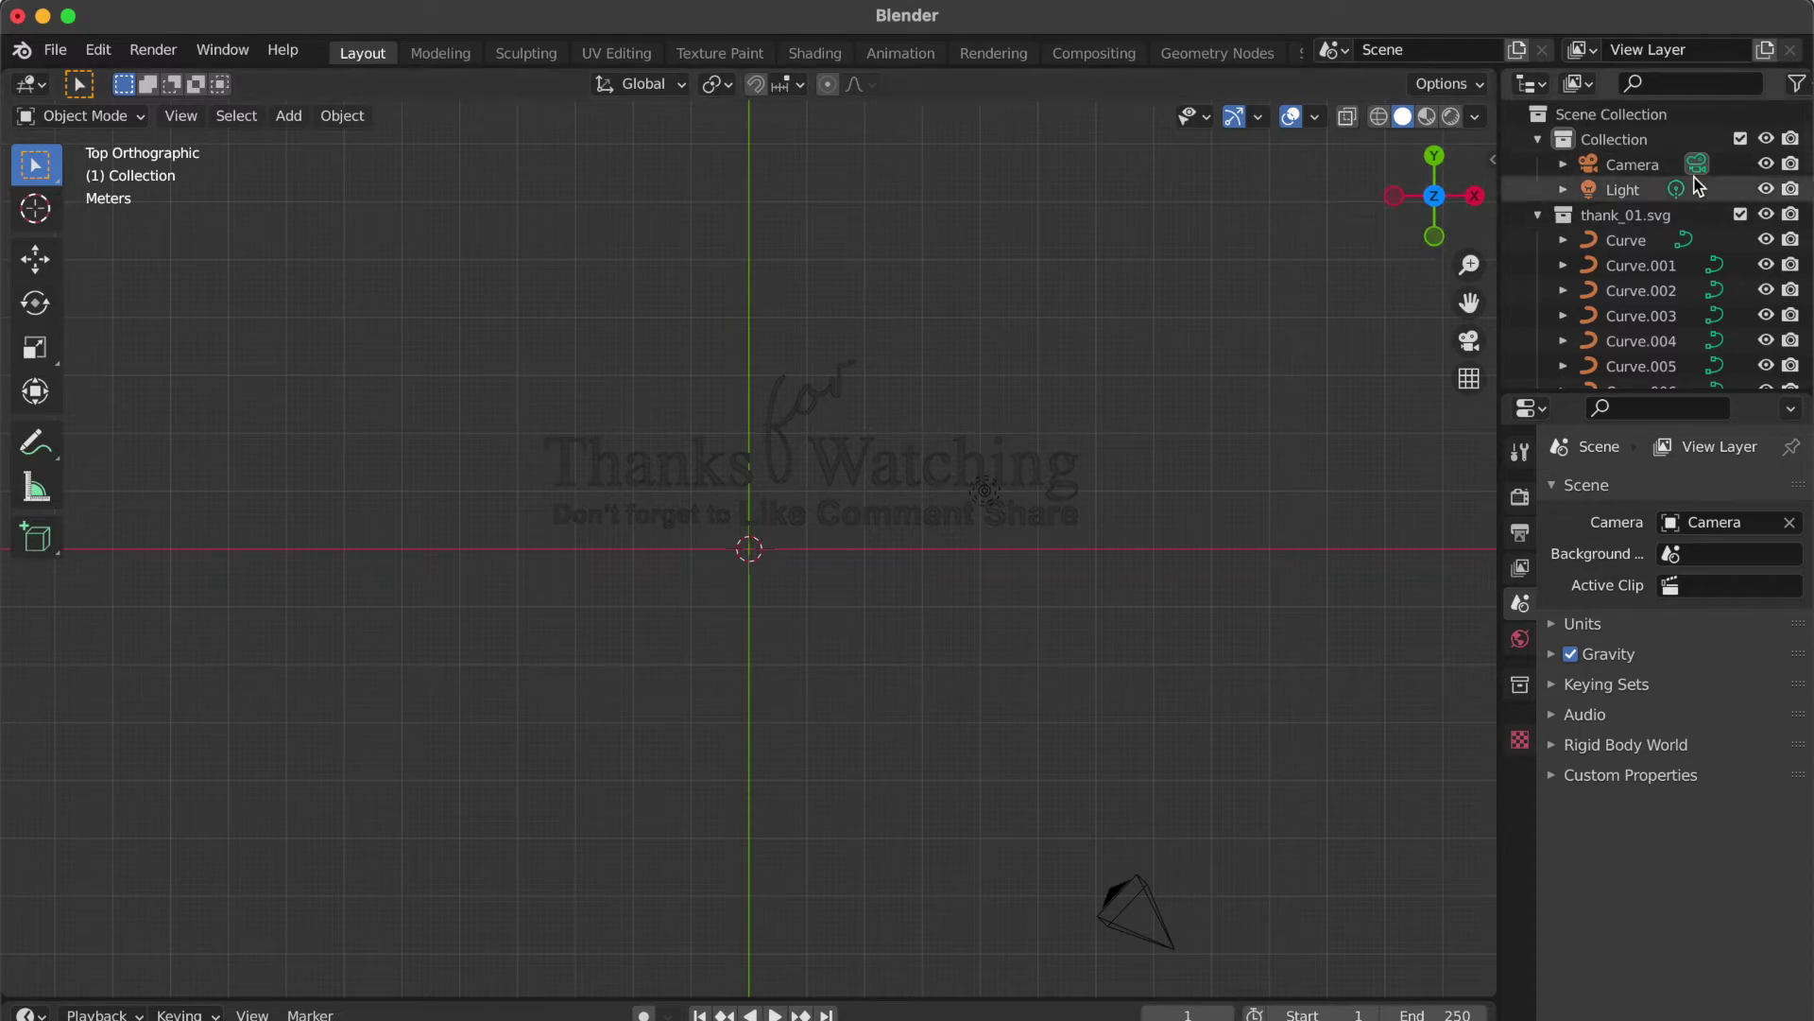
click(1766, 190)
click(967, 469)
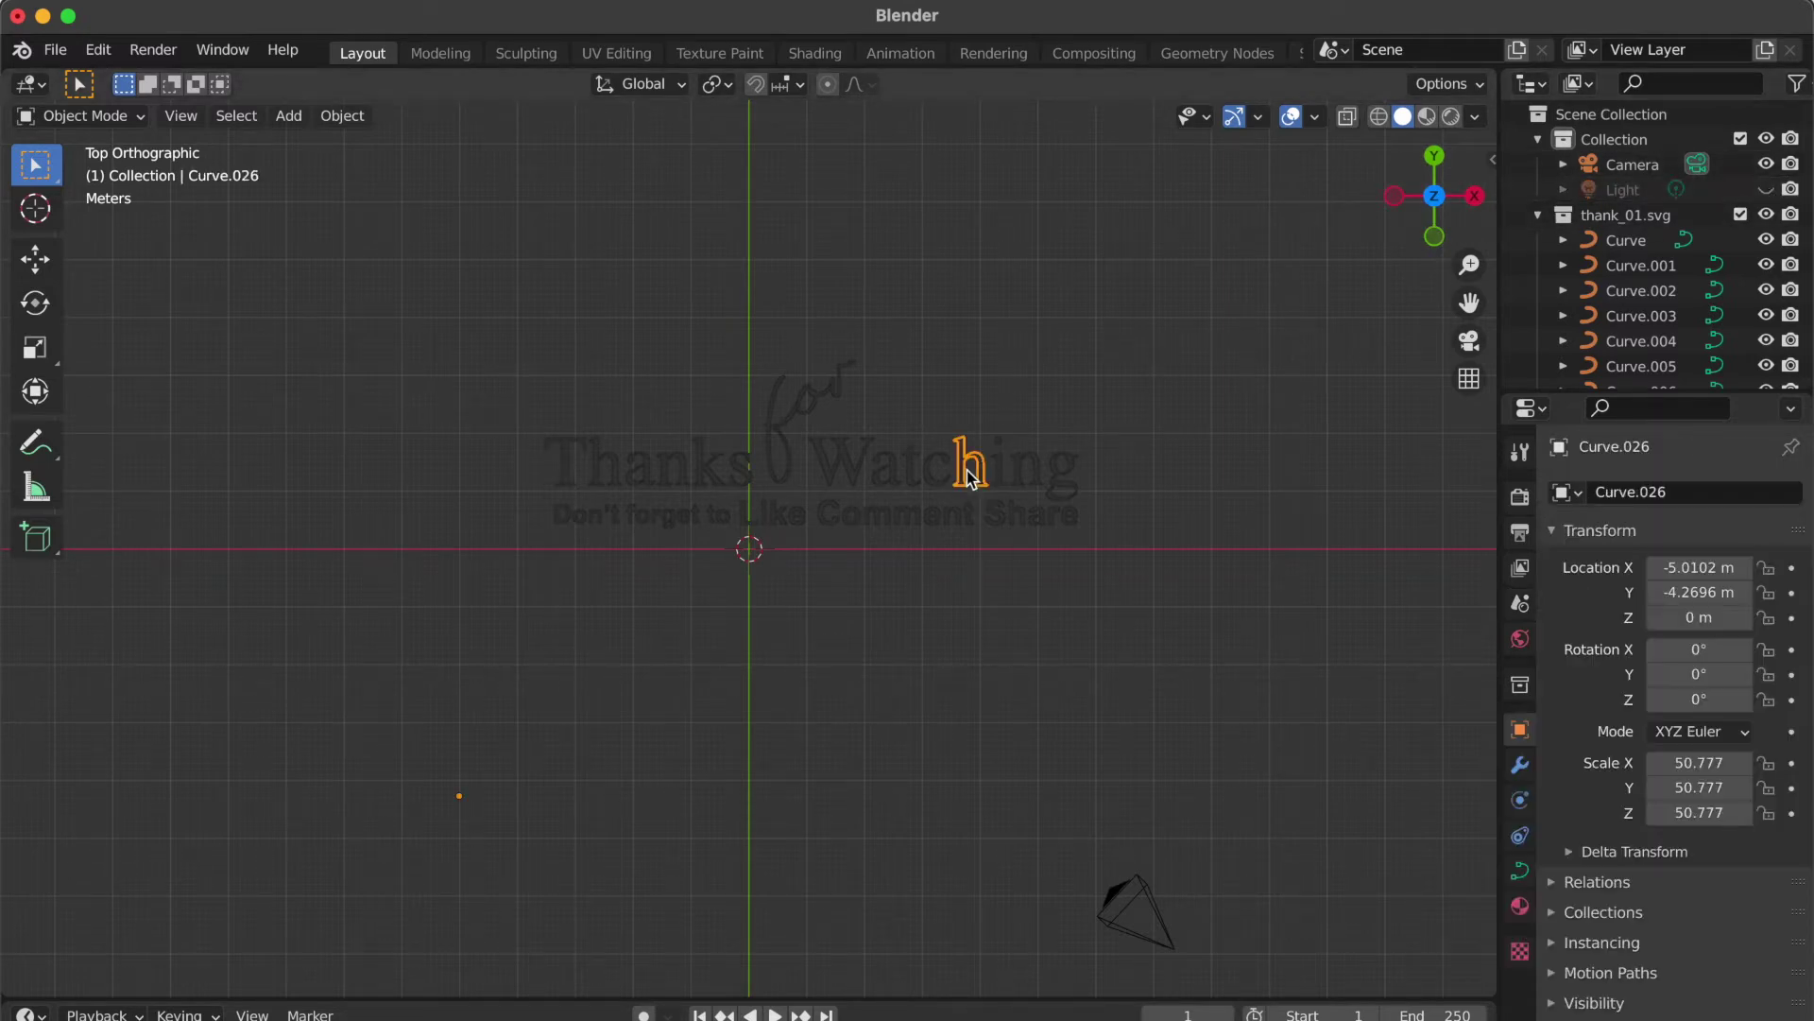
click(1251, 412)
drag(1112, 348, 441, 533)
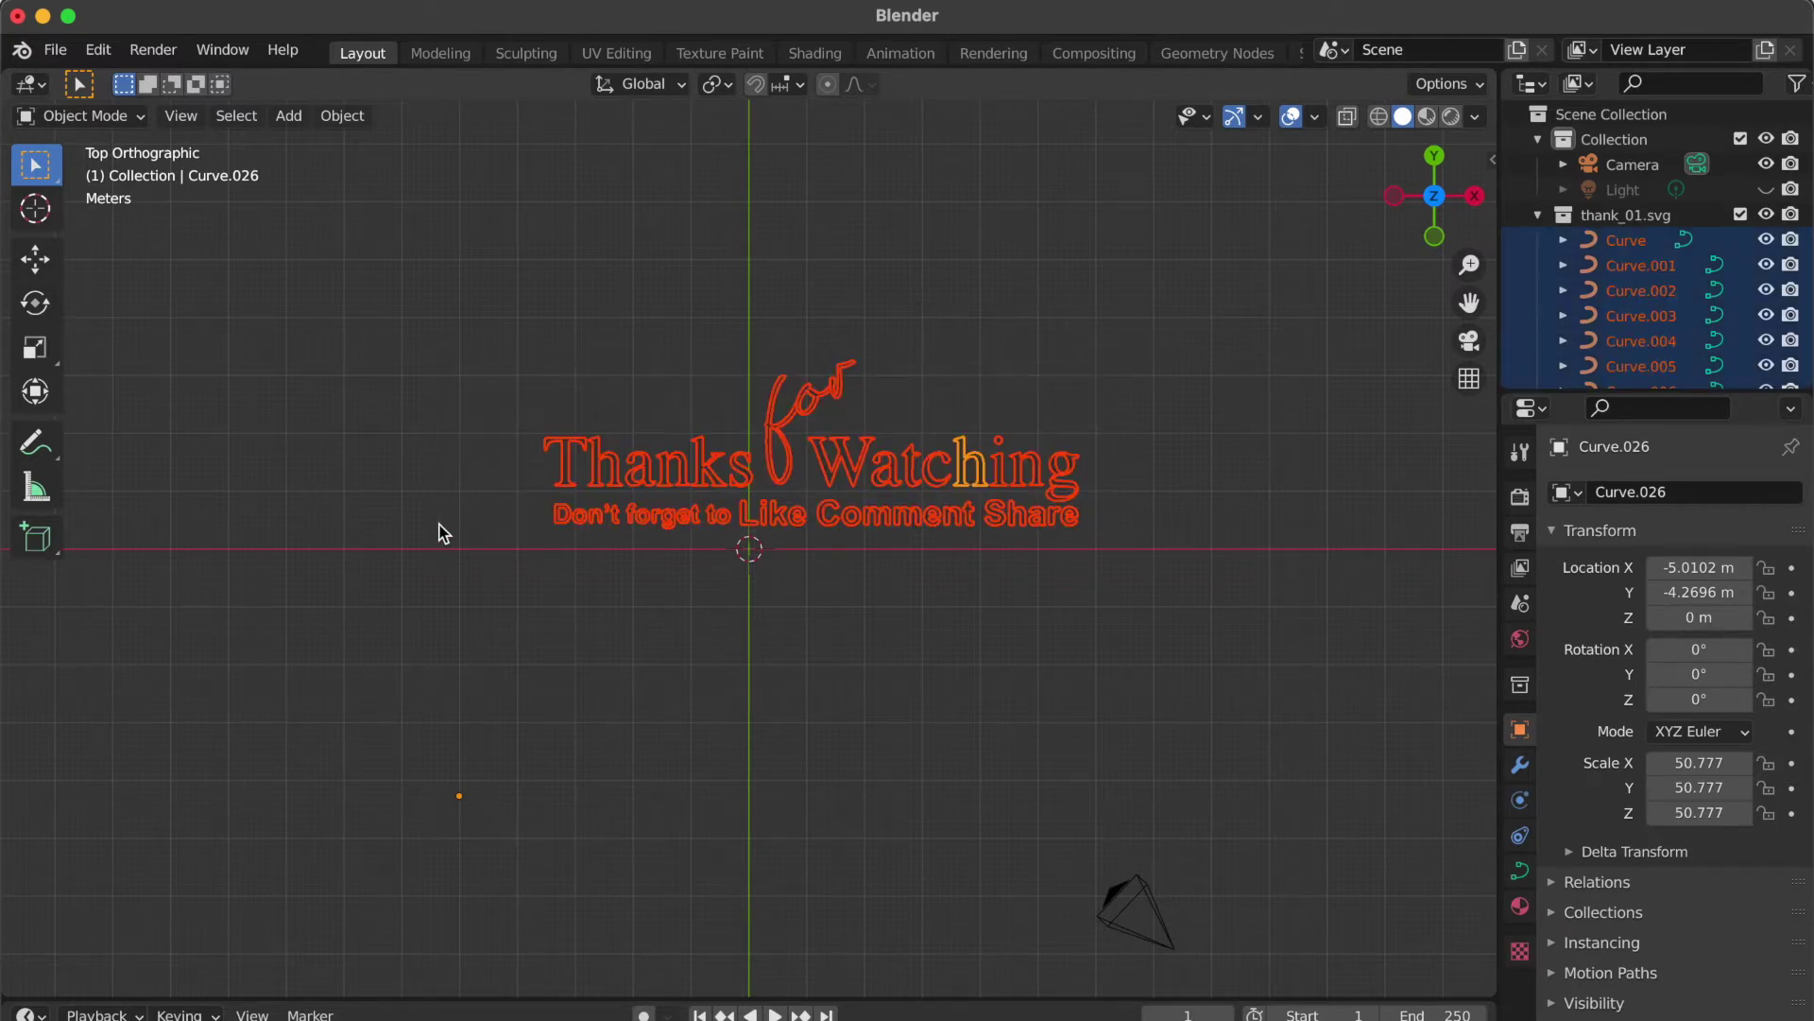
key(super+j)
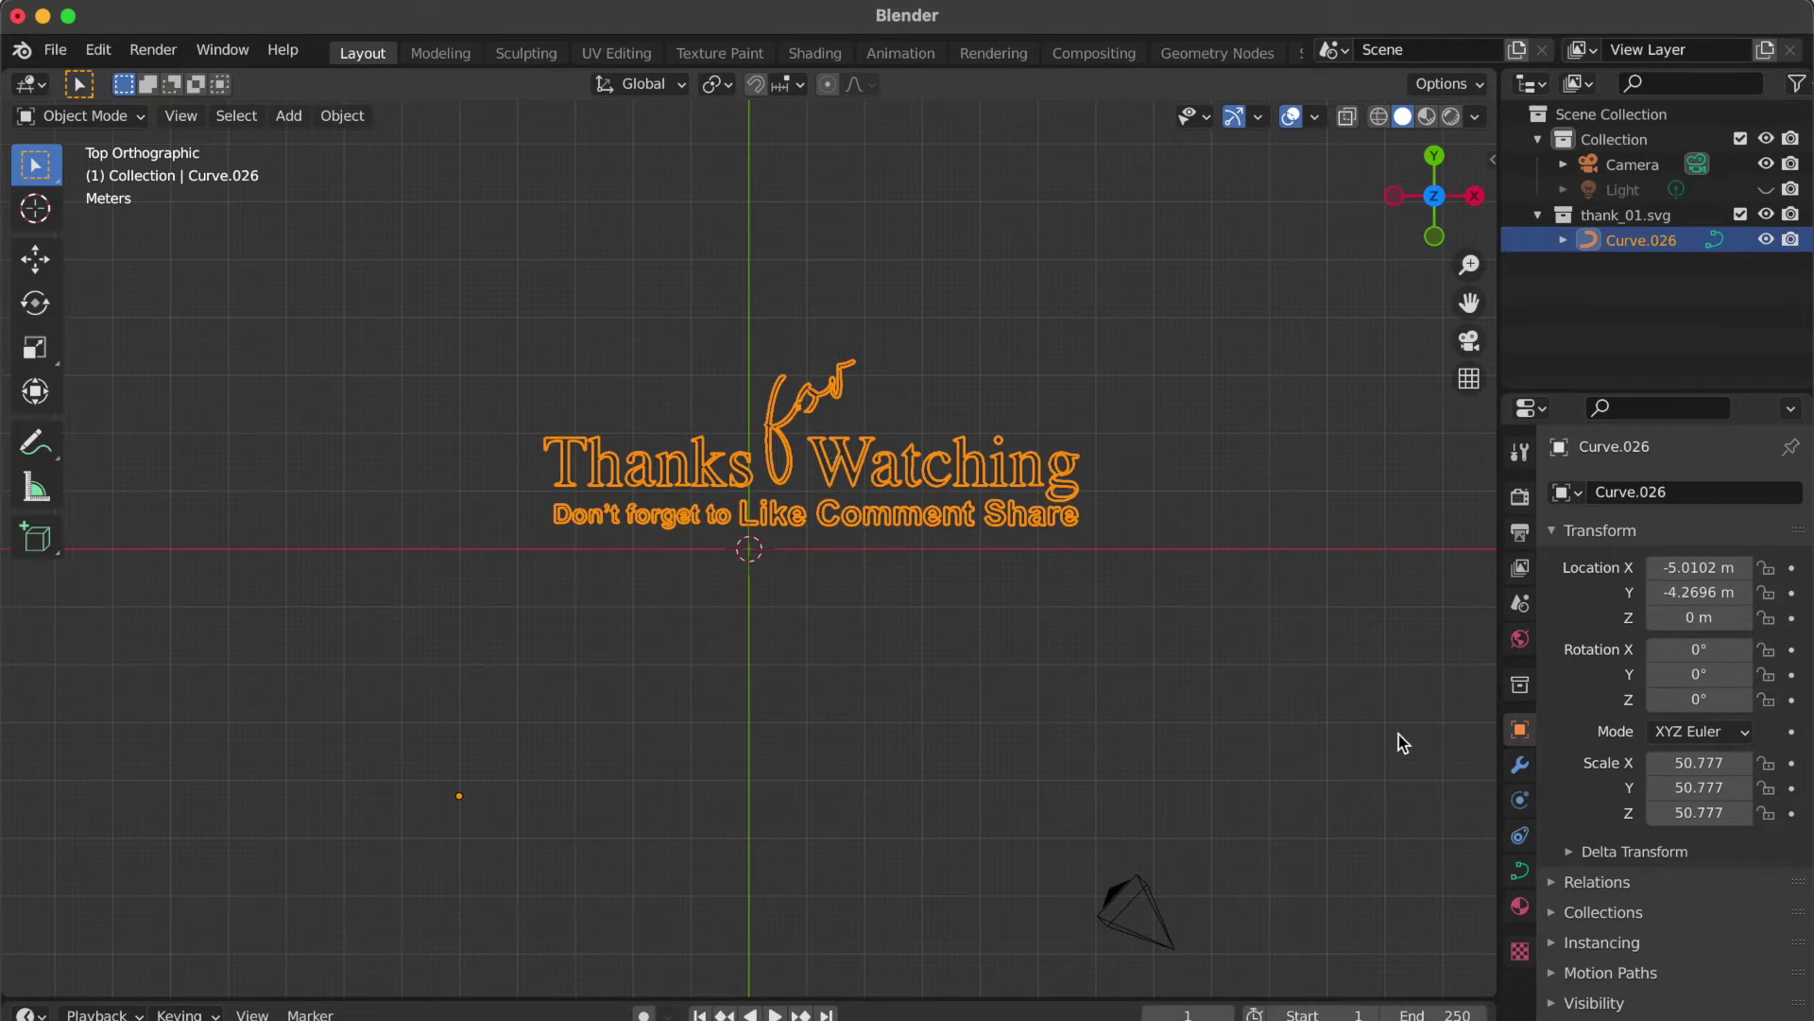
click(1519, 908)
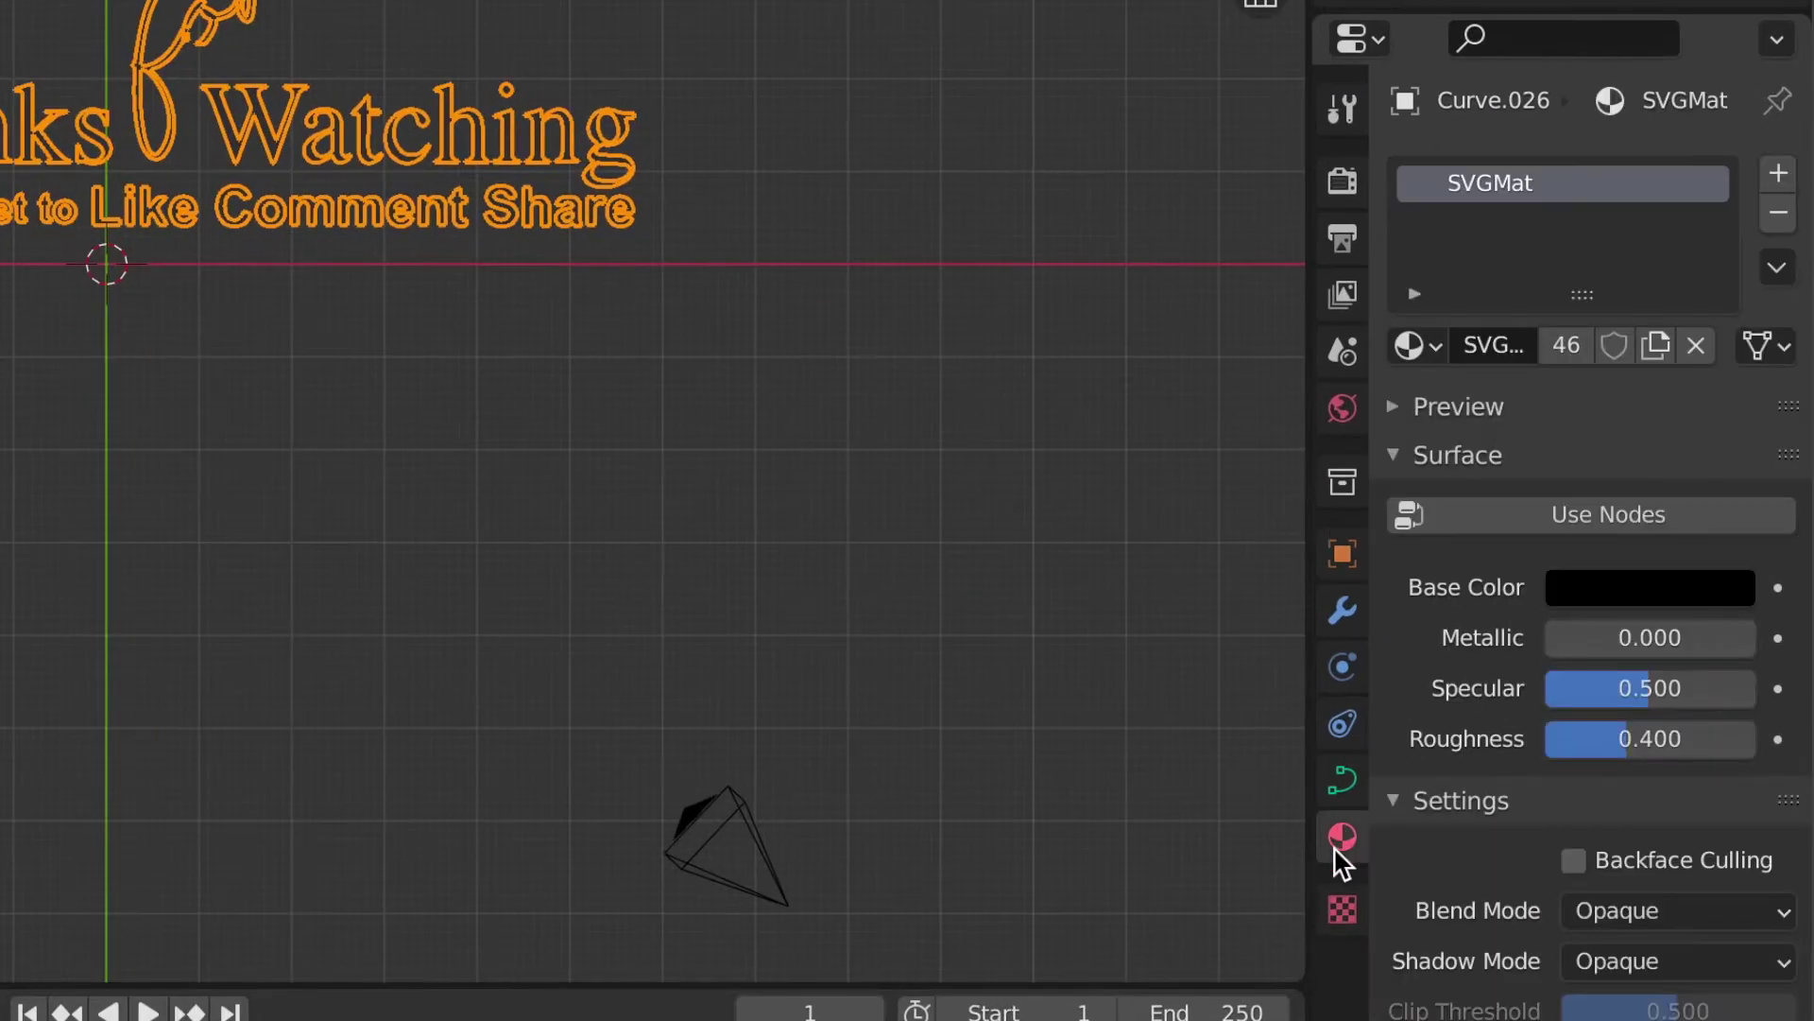
click(1778, 220)
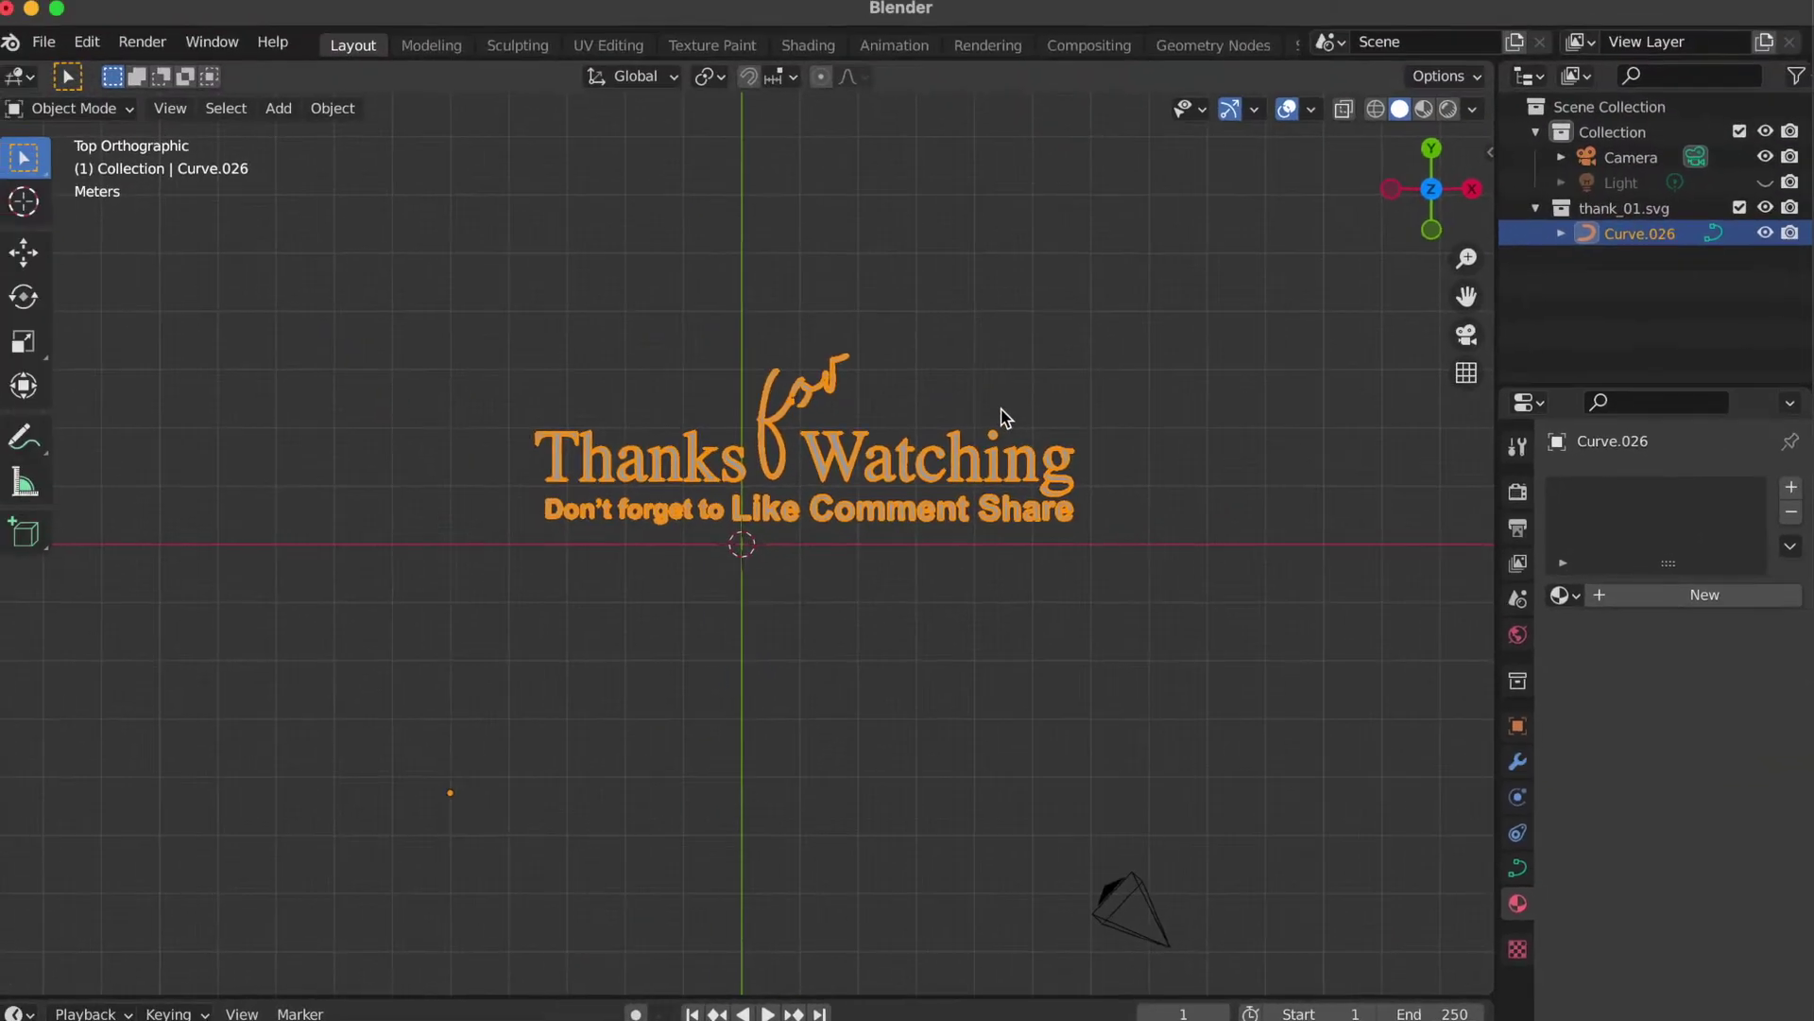
click(908, 353)
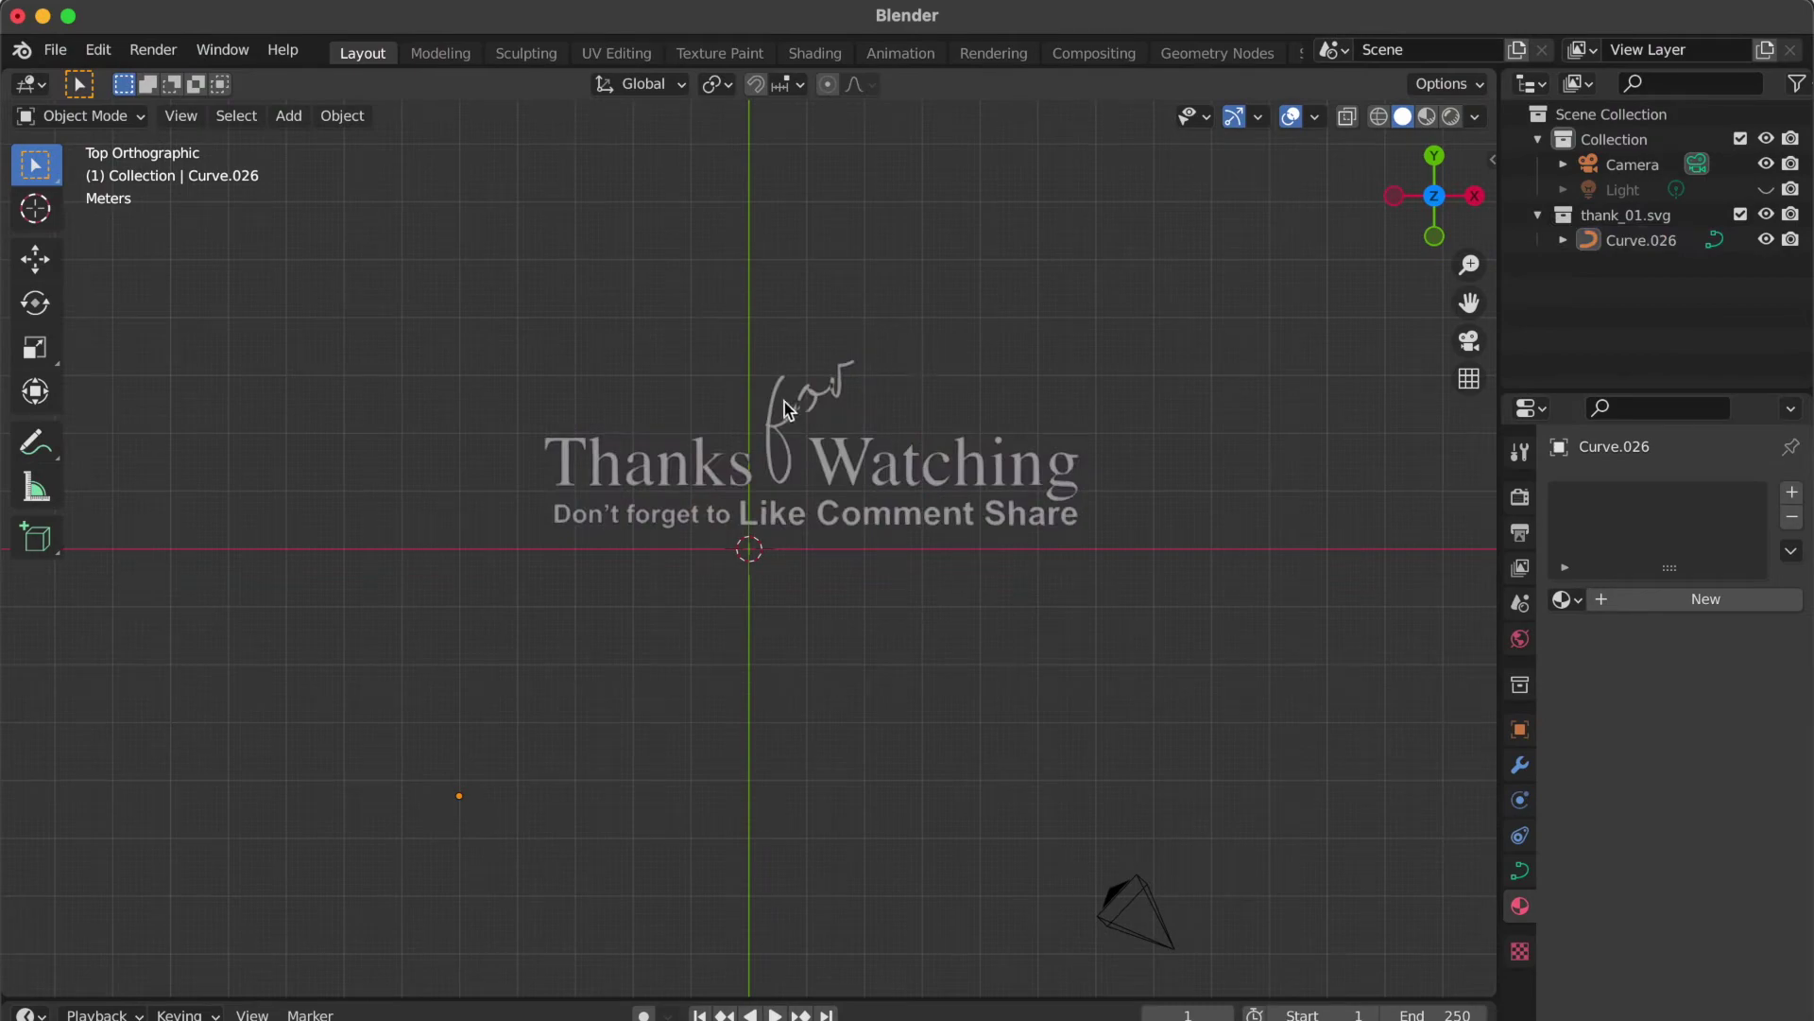
scroll(785, 400, up, 4)
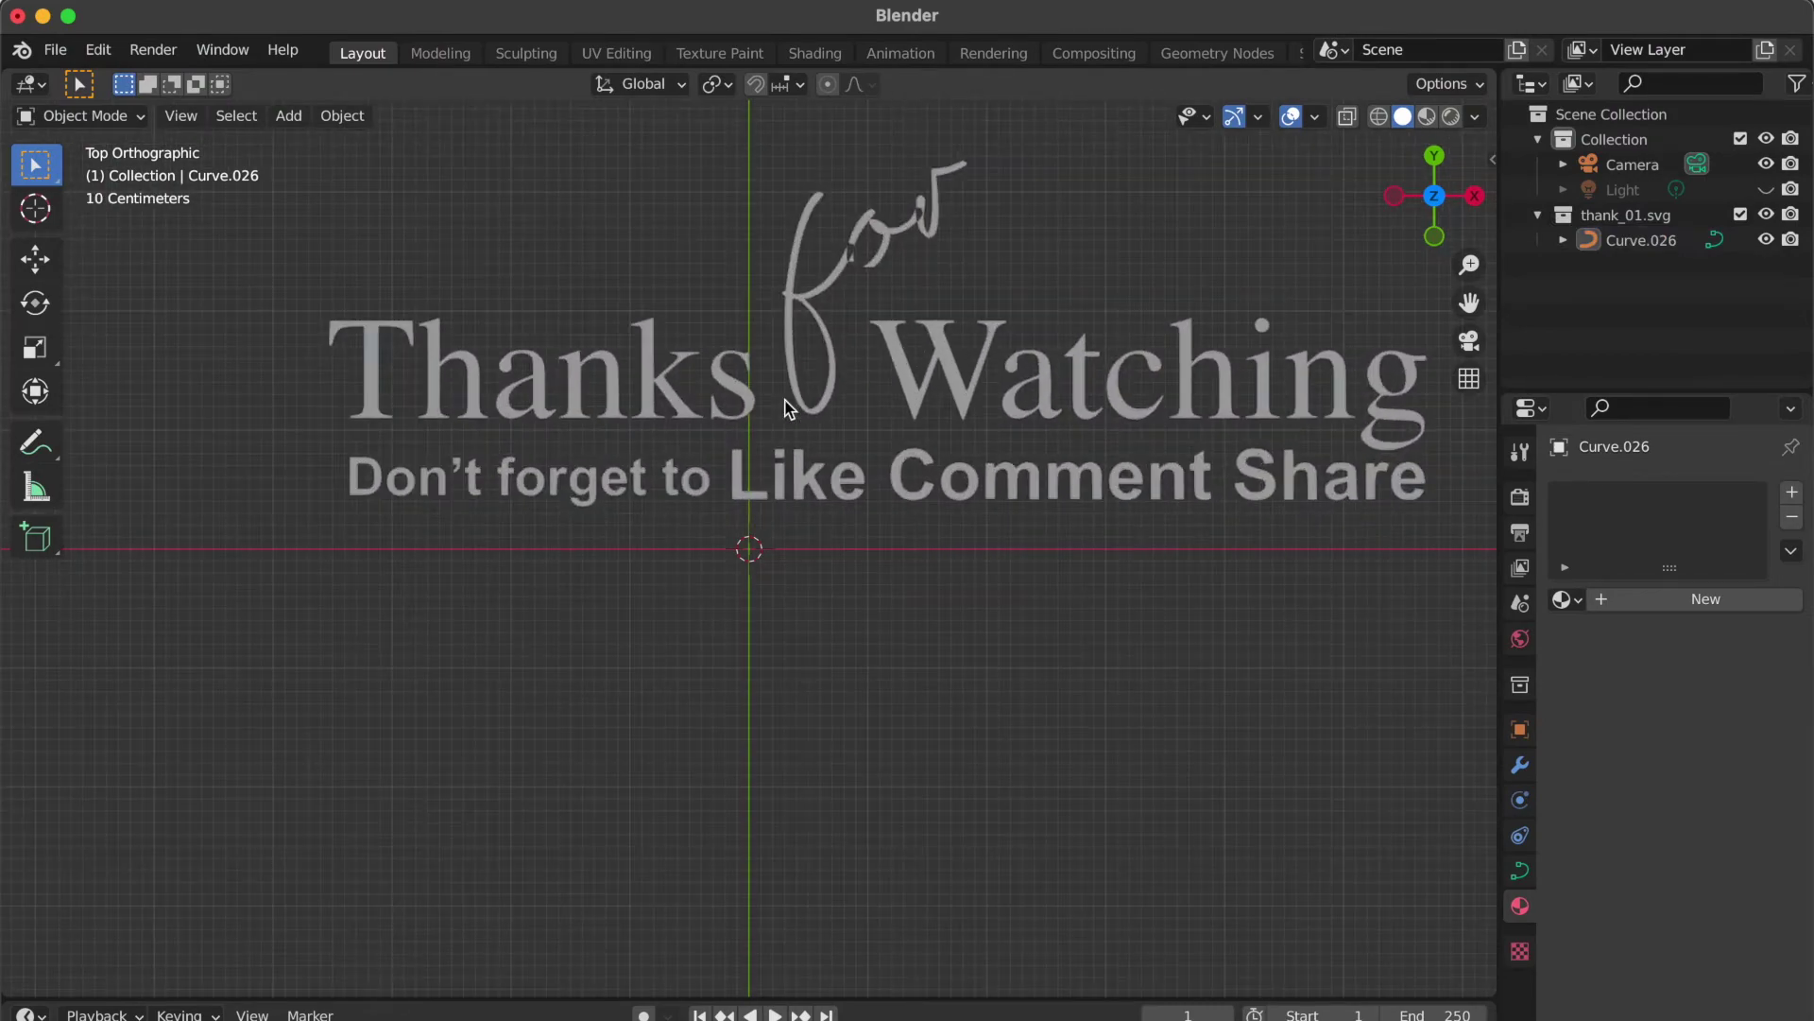
scroll(784, 406, up, 1)
scroll(955, 283, up, 5)
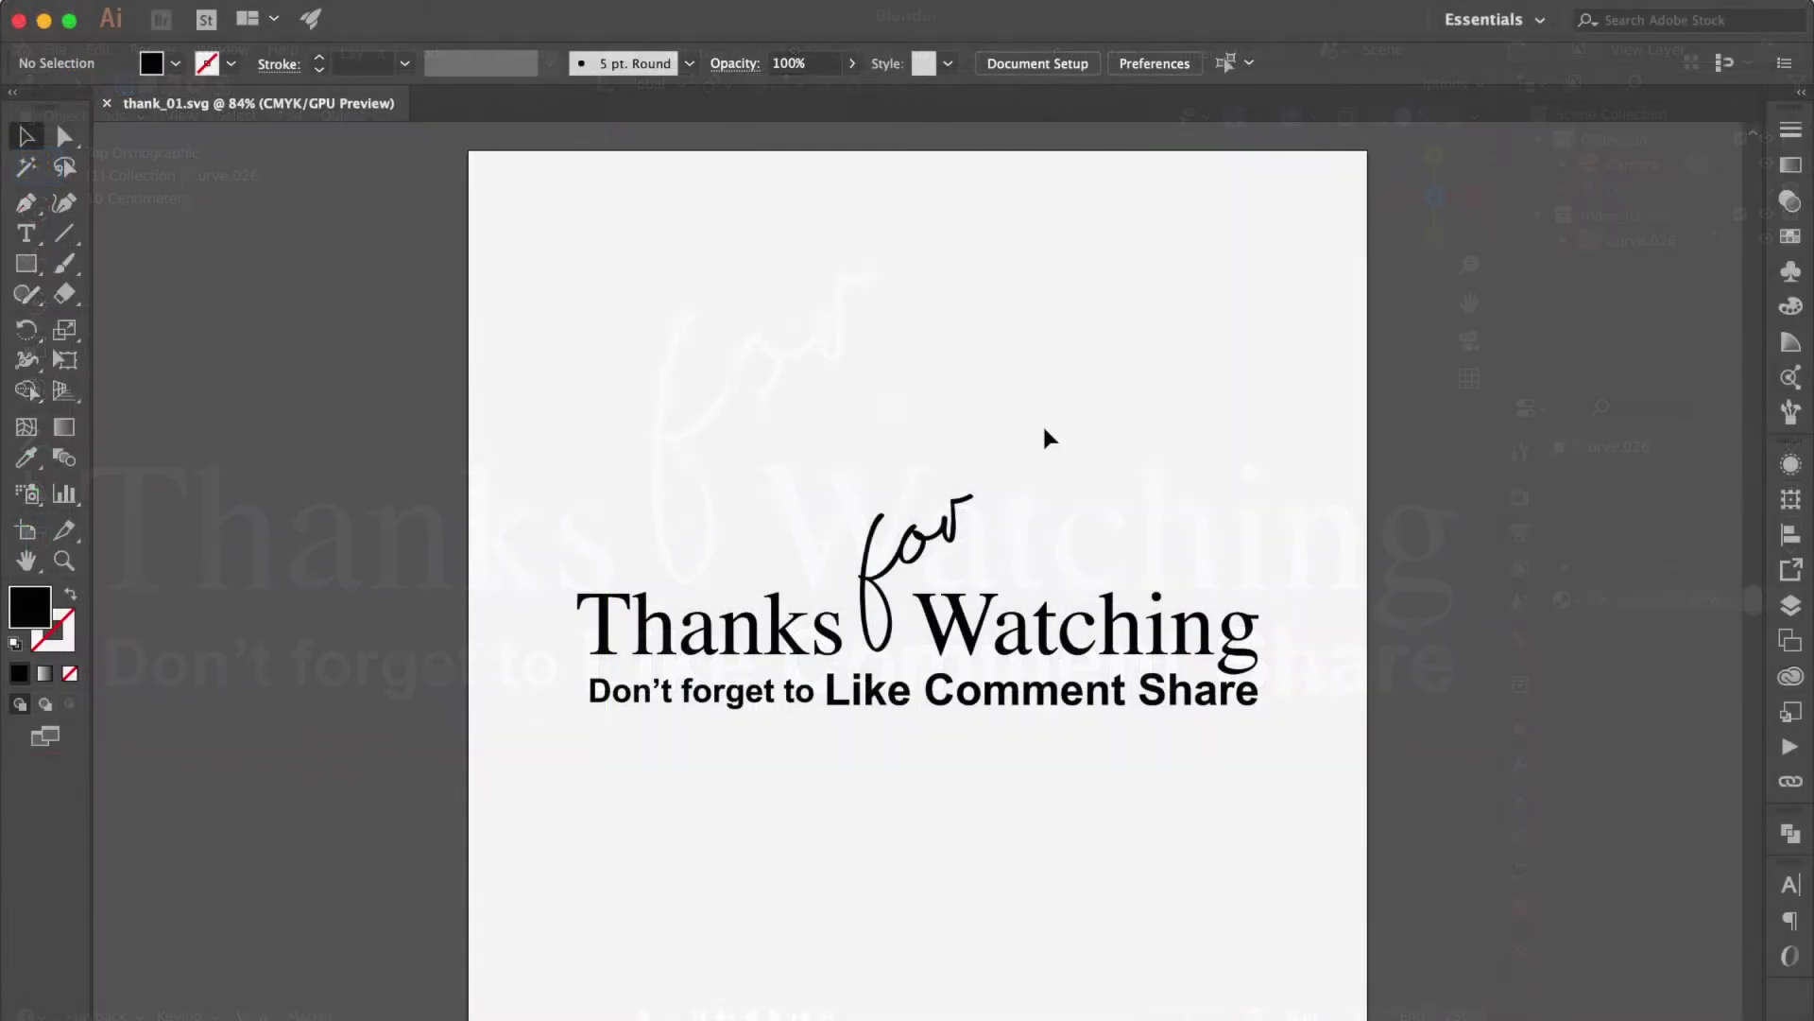
- Switch to Outline view and ungroup the Thanks for Watching artwork twice
key(ctrl+y)
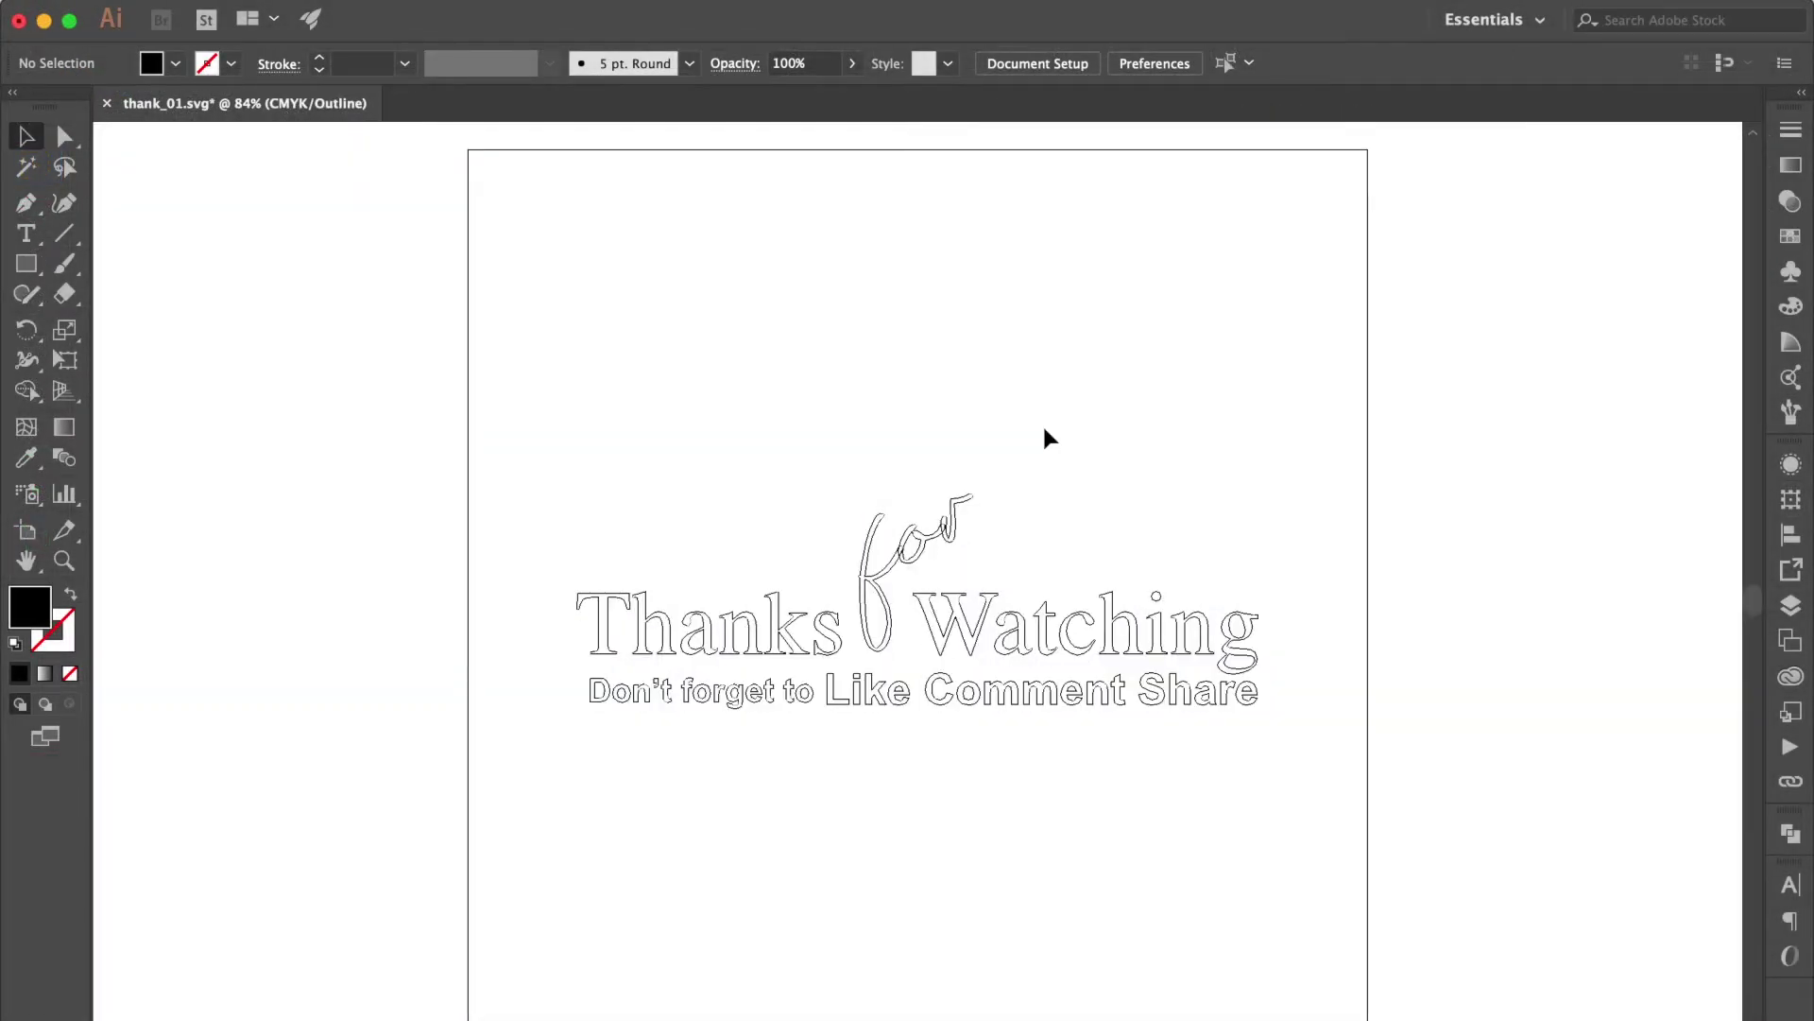
key(ctrl+equal)
key(ctrl+equal)
key(ctrl+equal)
key(ctrl+equal)
key(ctrl+equal)
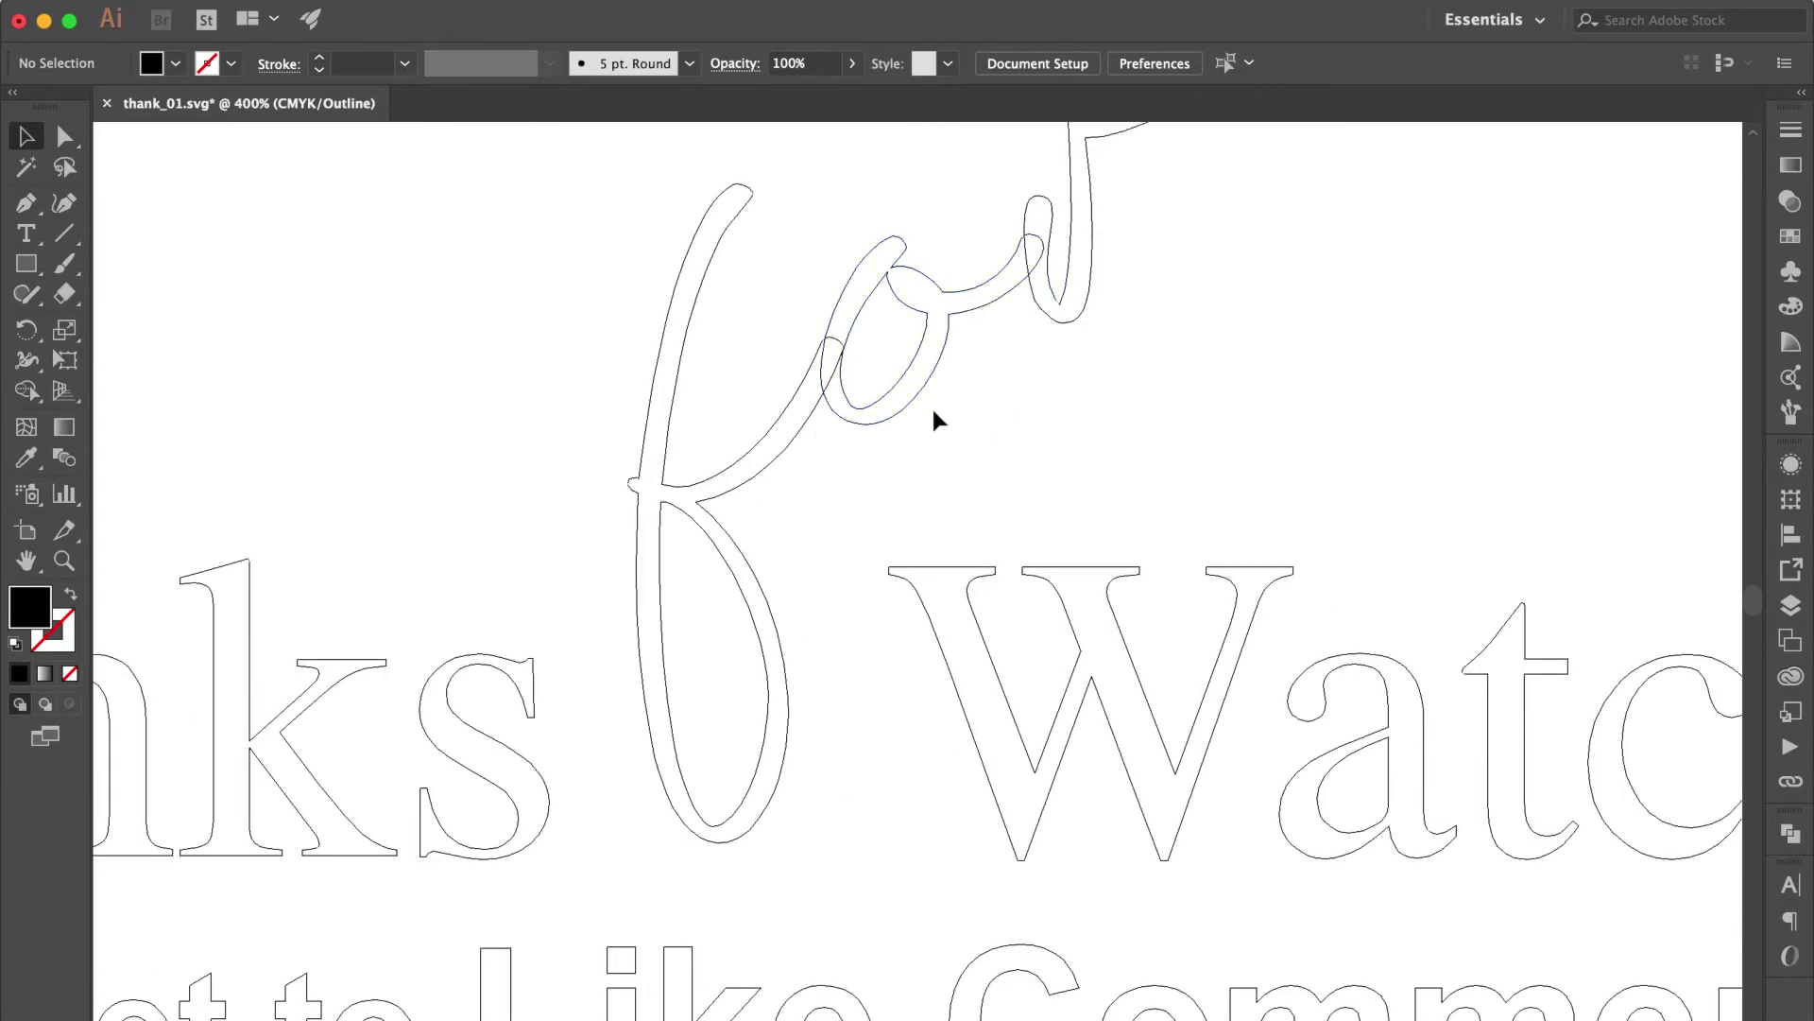
key(ctrl+minus)
key(ctrl+minus)
key(ctrl+minus)
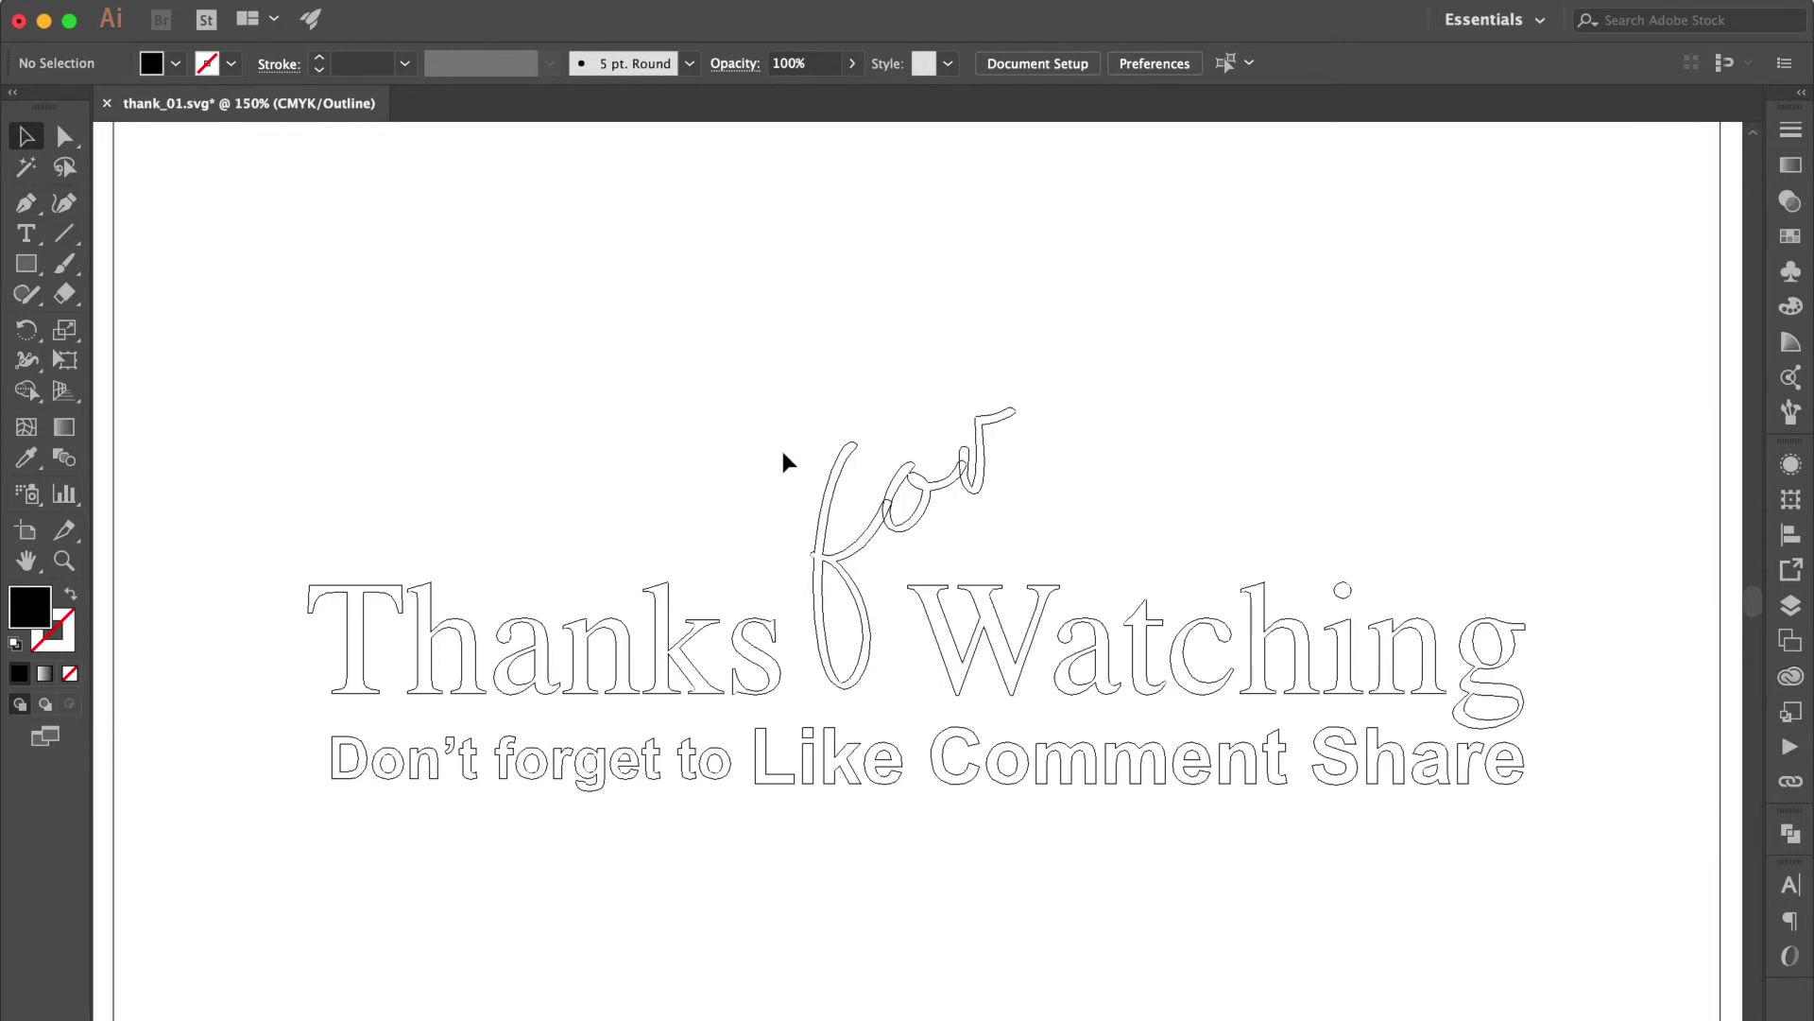
click(832, 505)
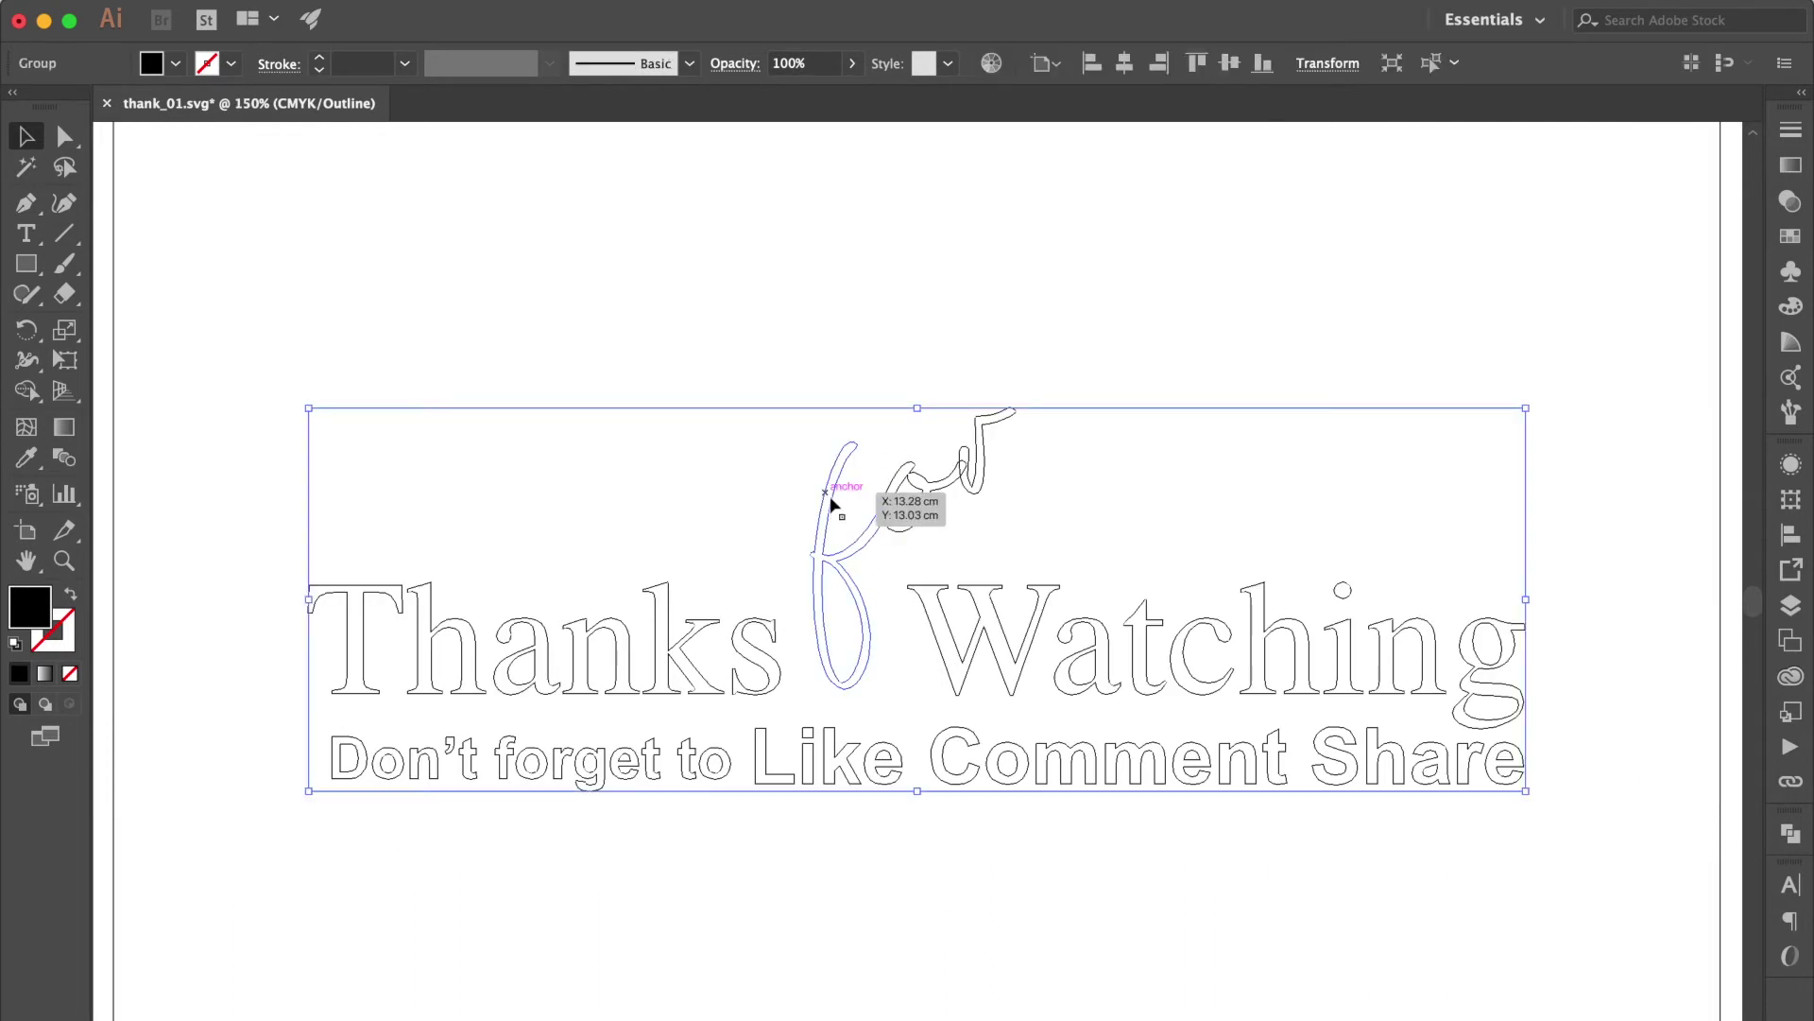
right_click(831, 505)
click(898, 704)
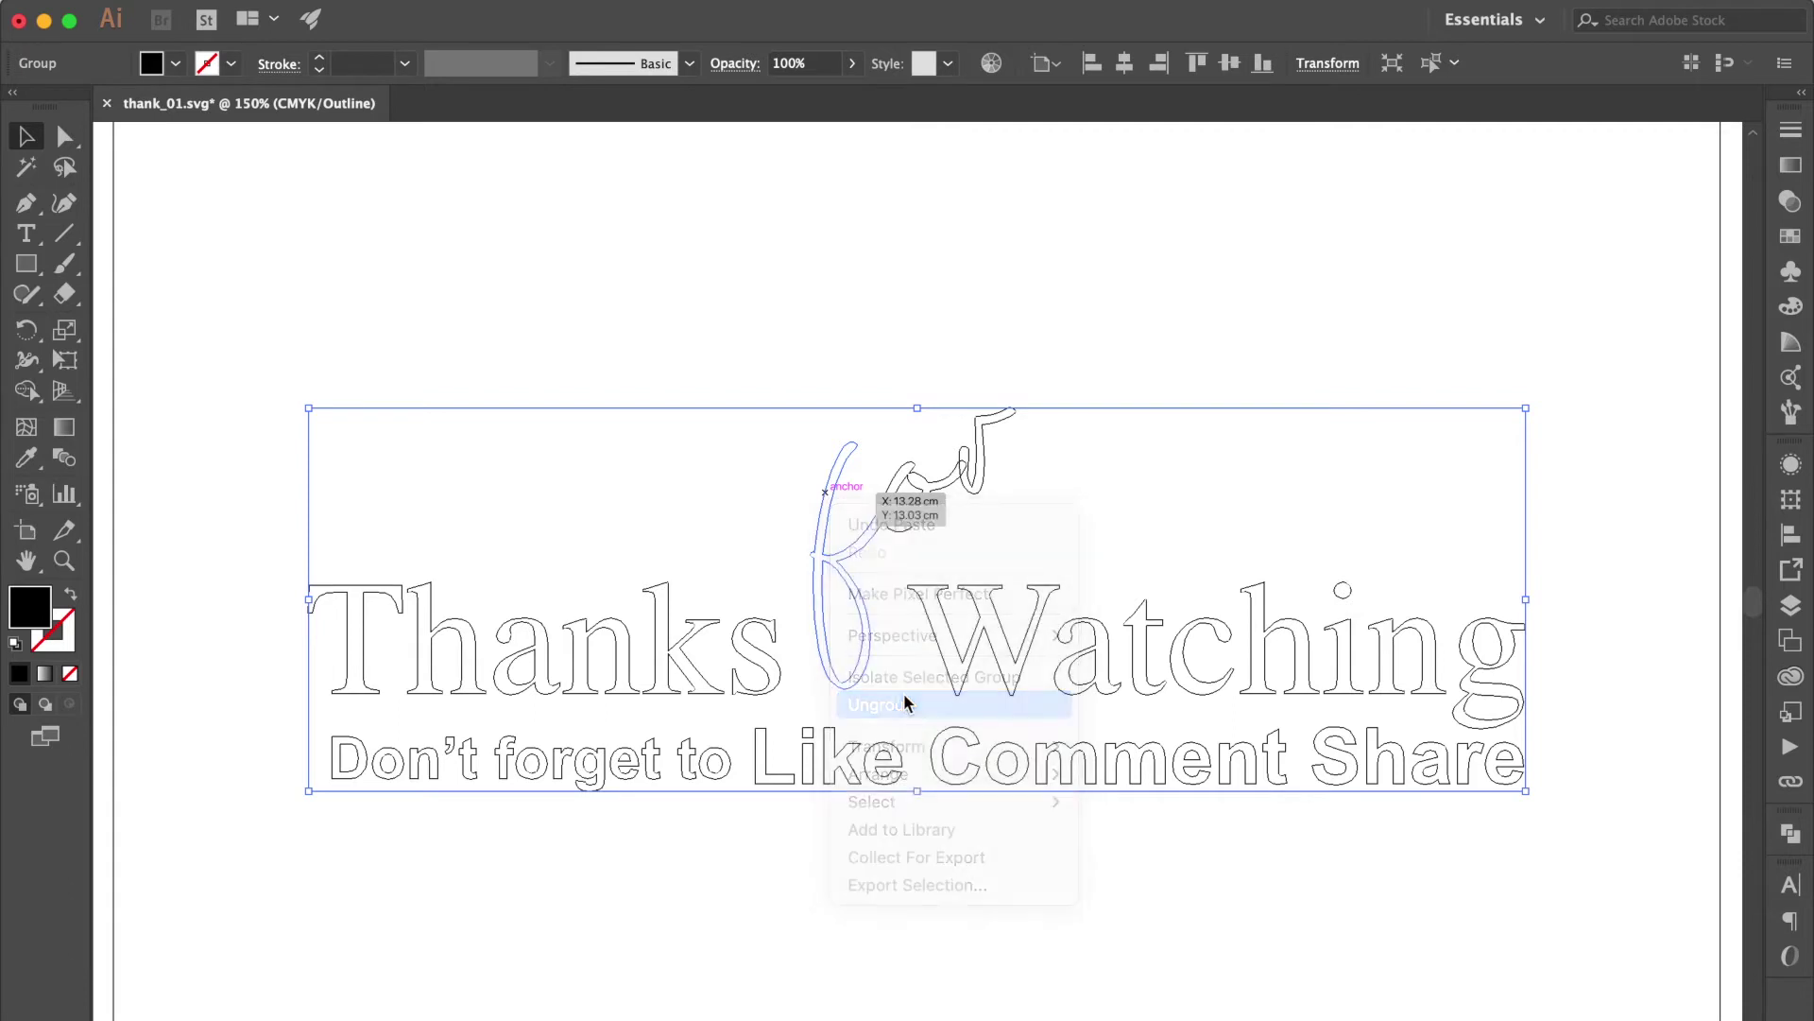
right_click(848, 563)
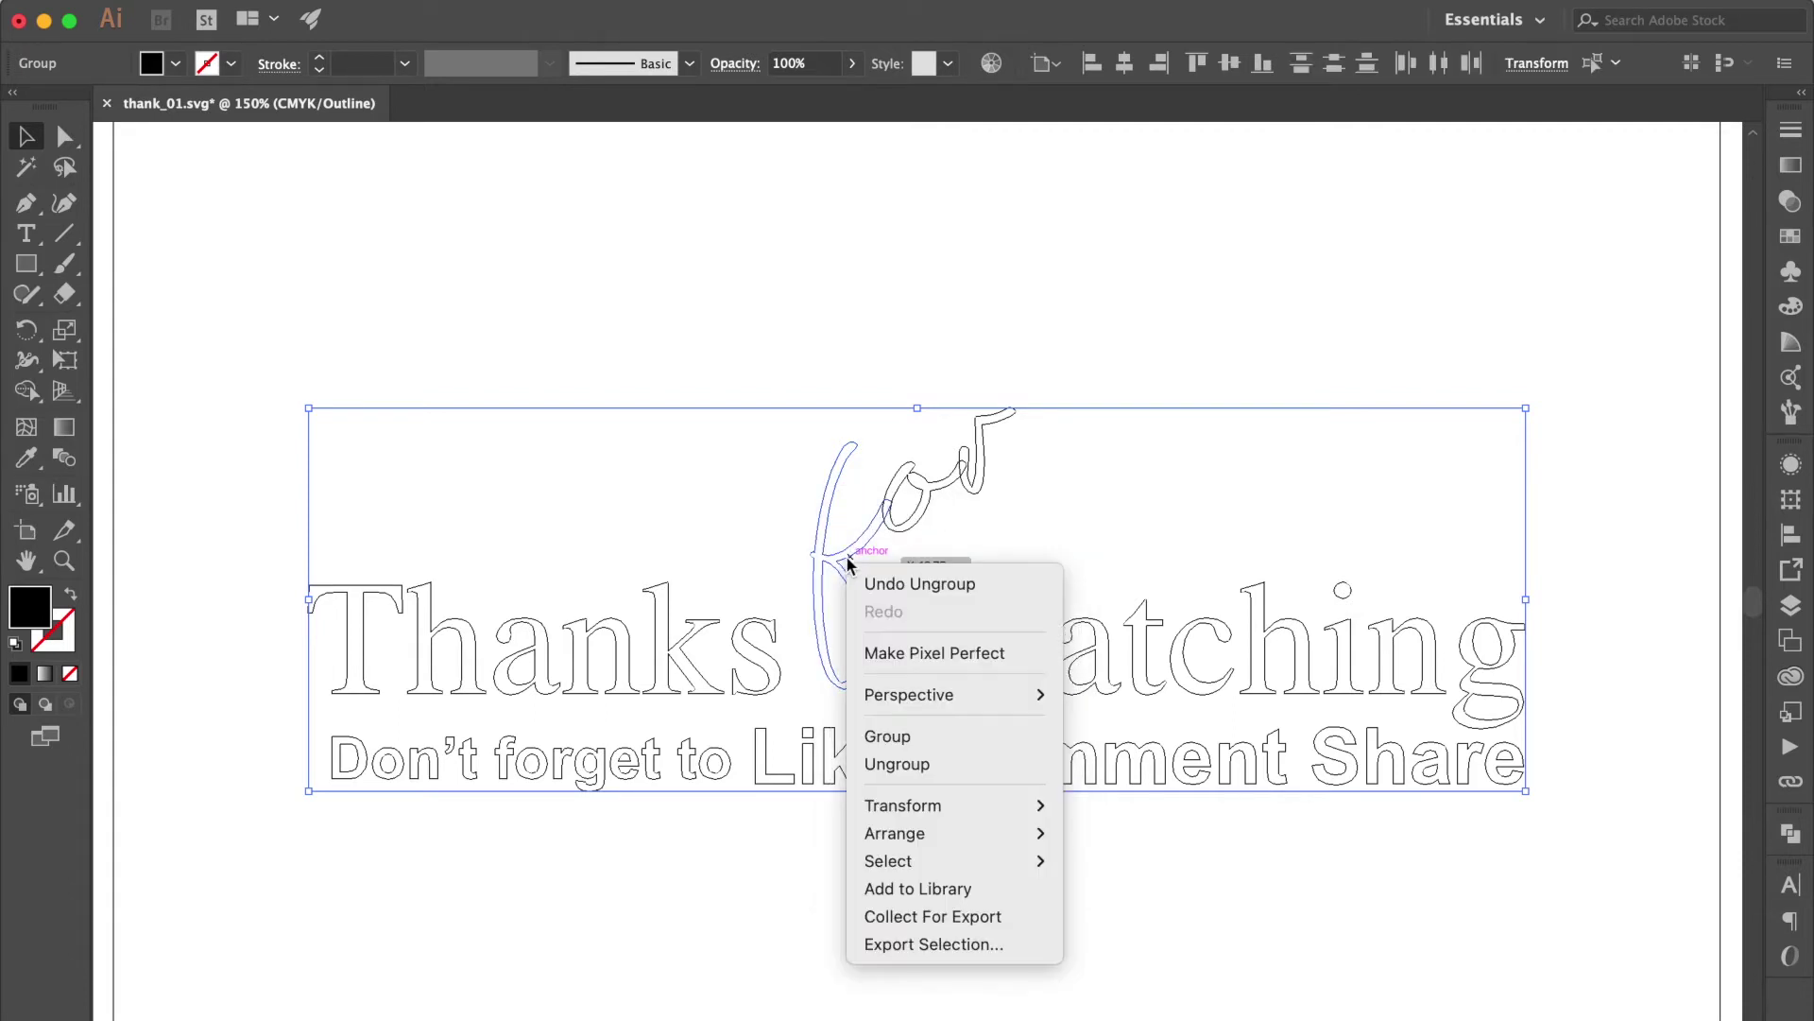
click(940, 762)
- Merge the script word 'for' into one compound path with Pathfinder Unite
click(1065, 494)
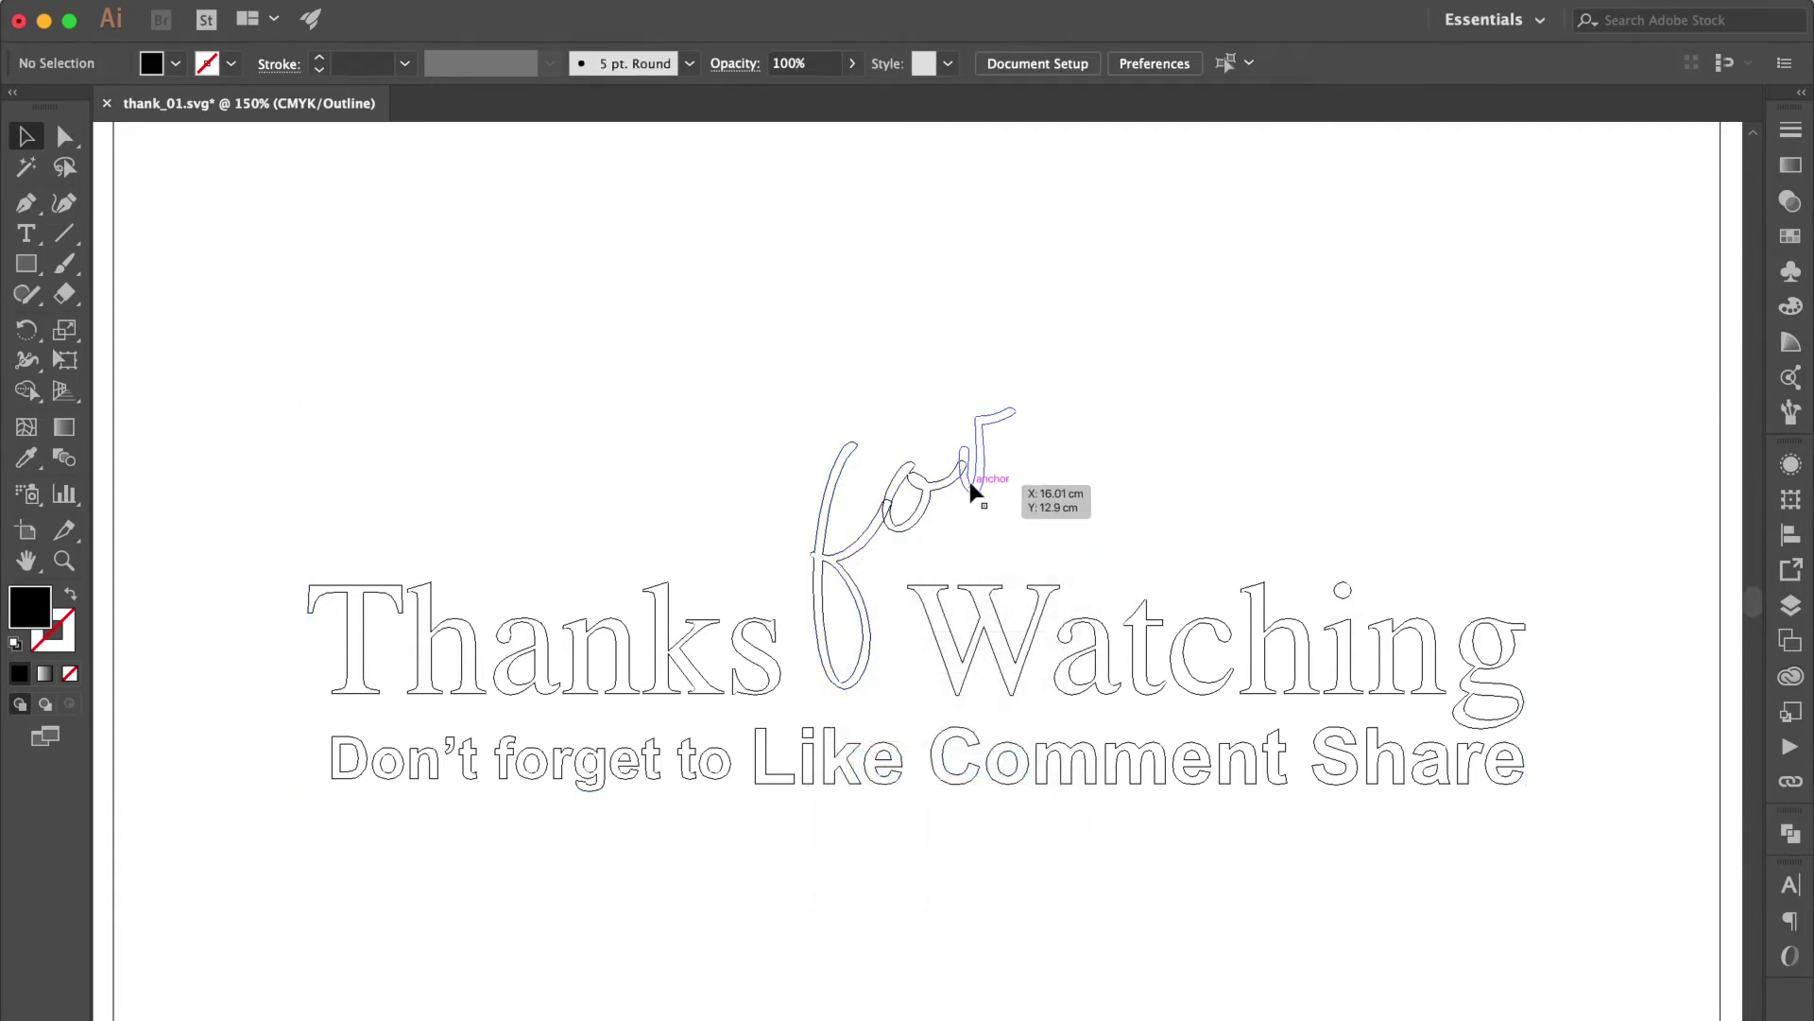
click(972, 491)
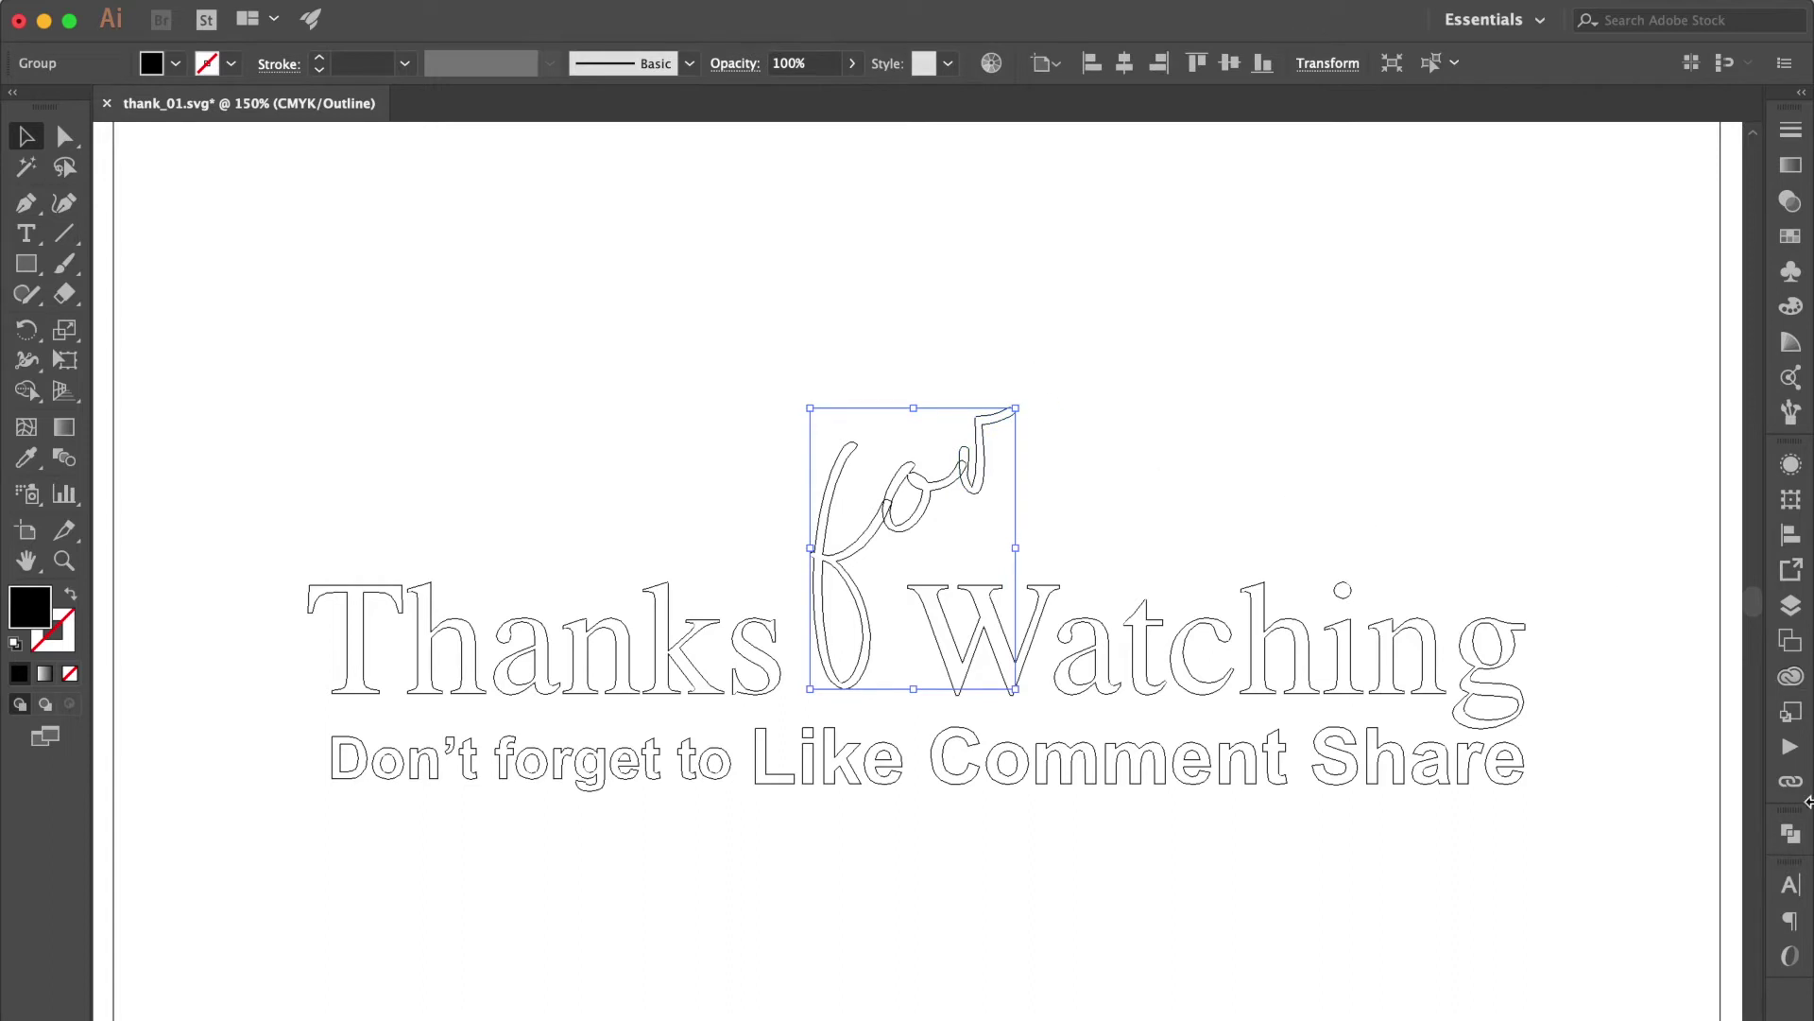
click(1791, 835)
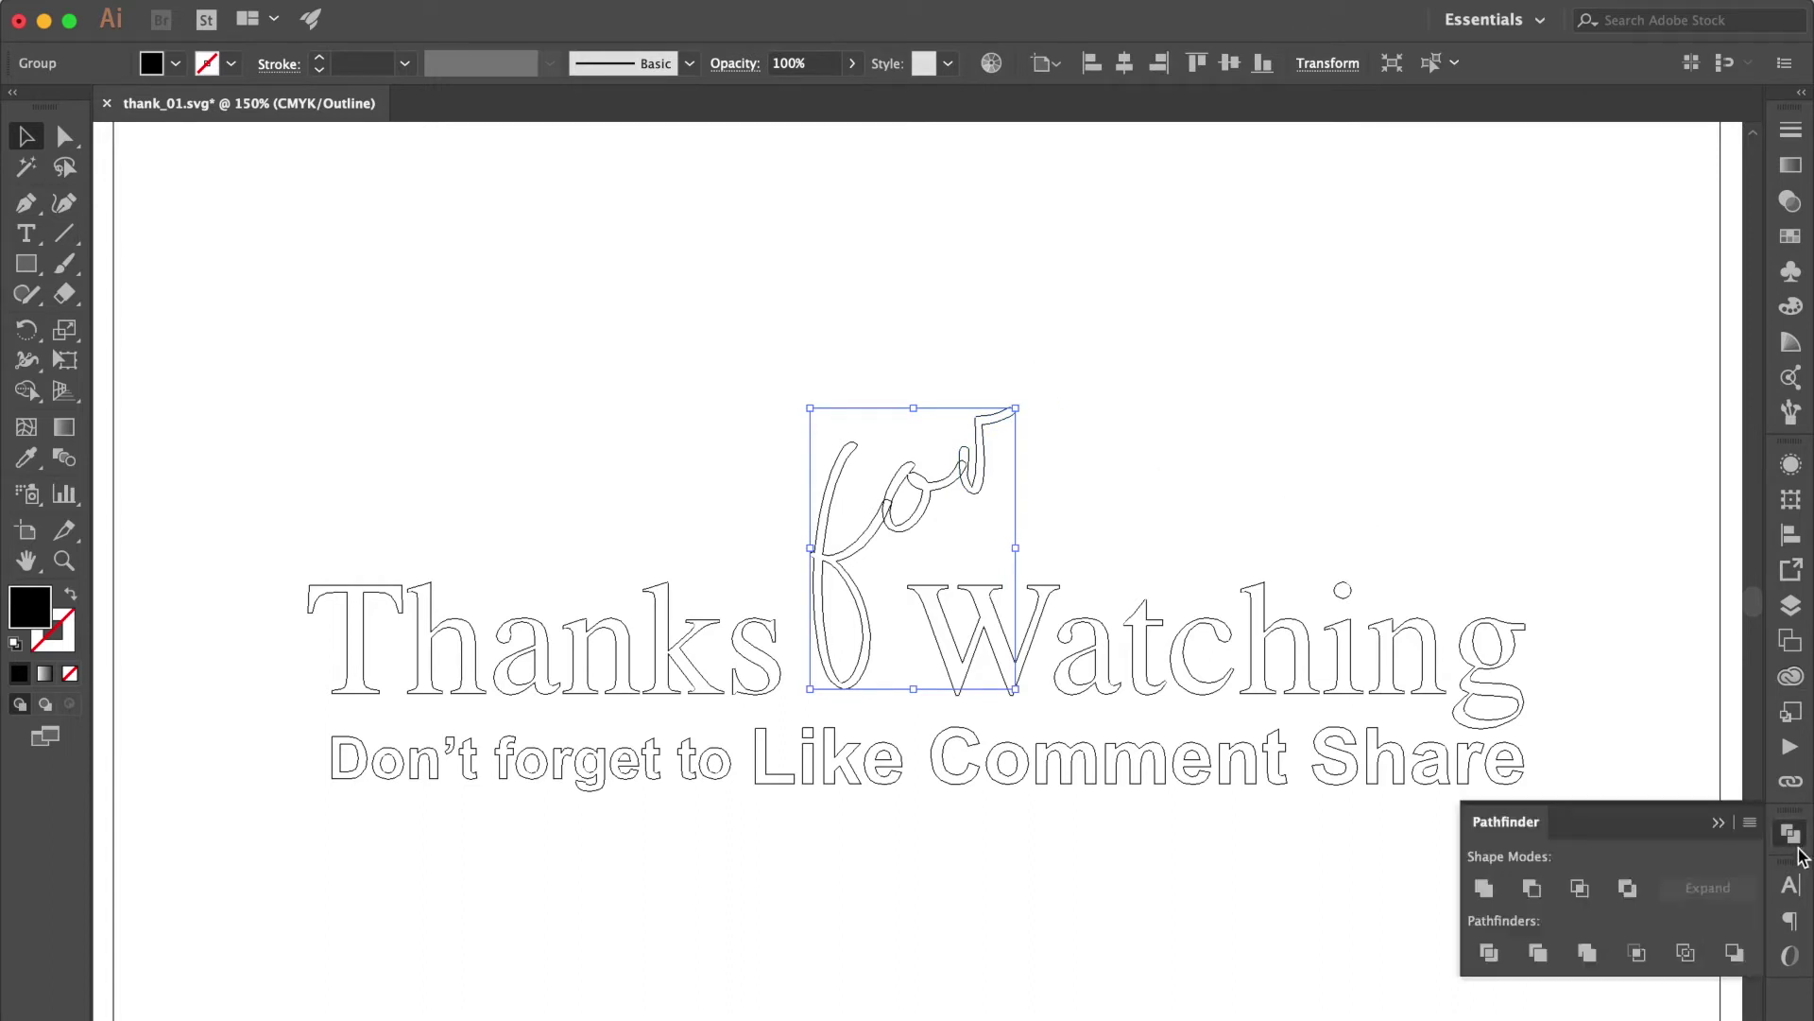
click(1484, 889)
click(1184, 494)
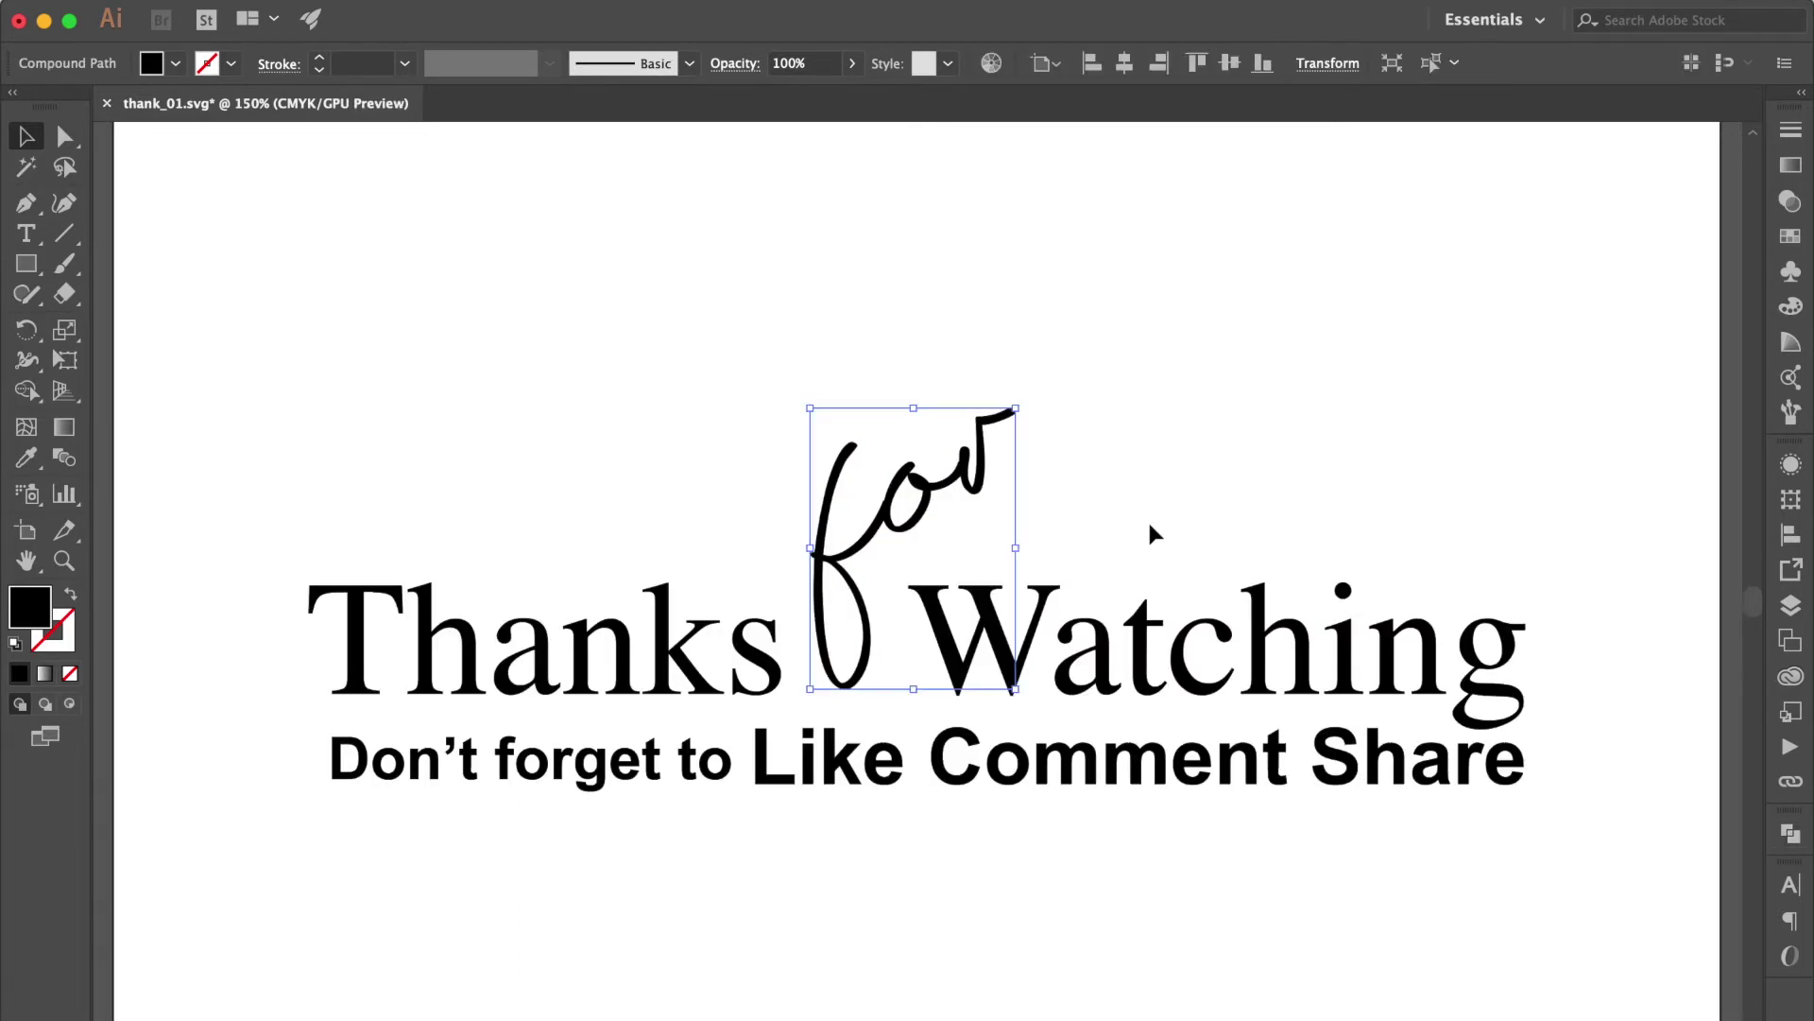
click(1089, 459)
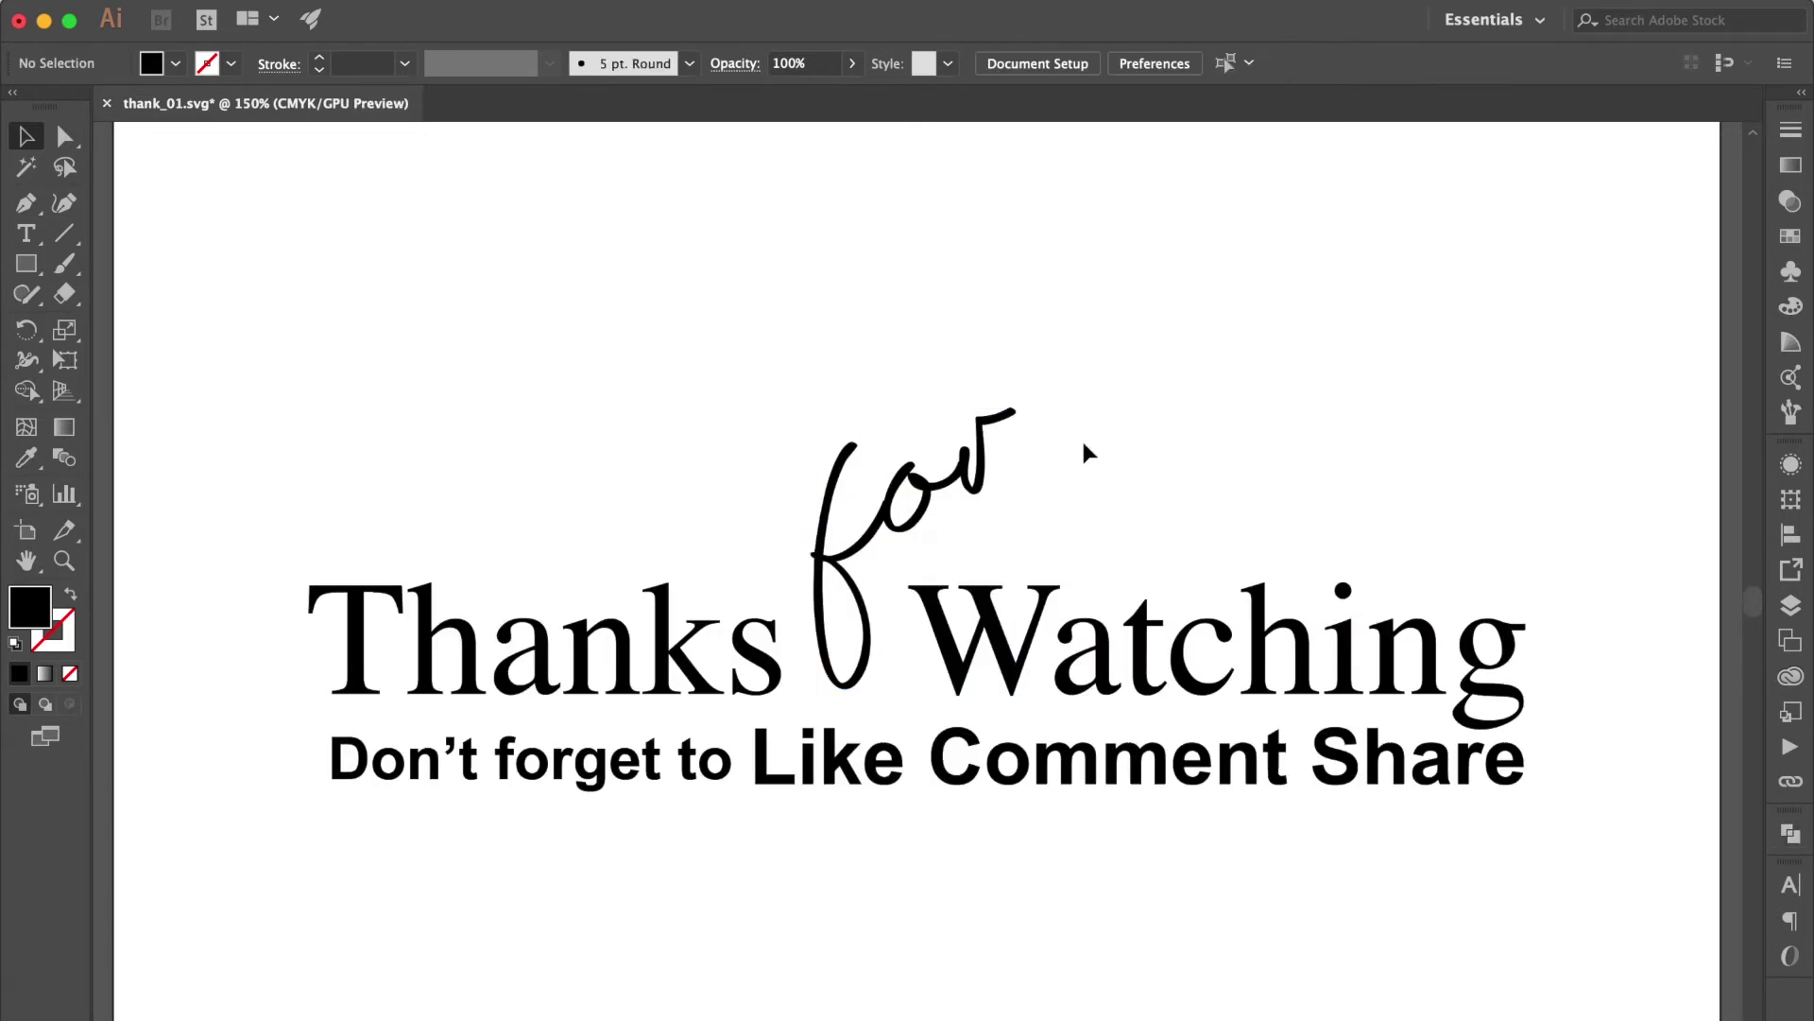
- Save the artwork as thank_02.svg and accept the SVG options
click(361, 21)
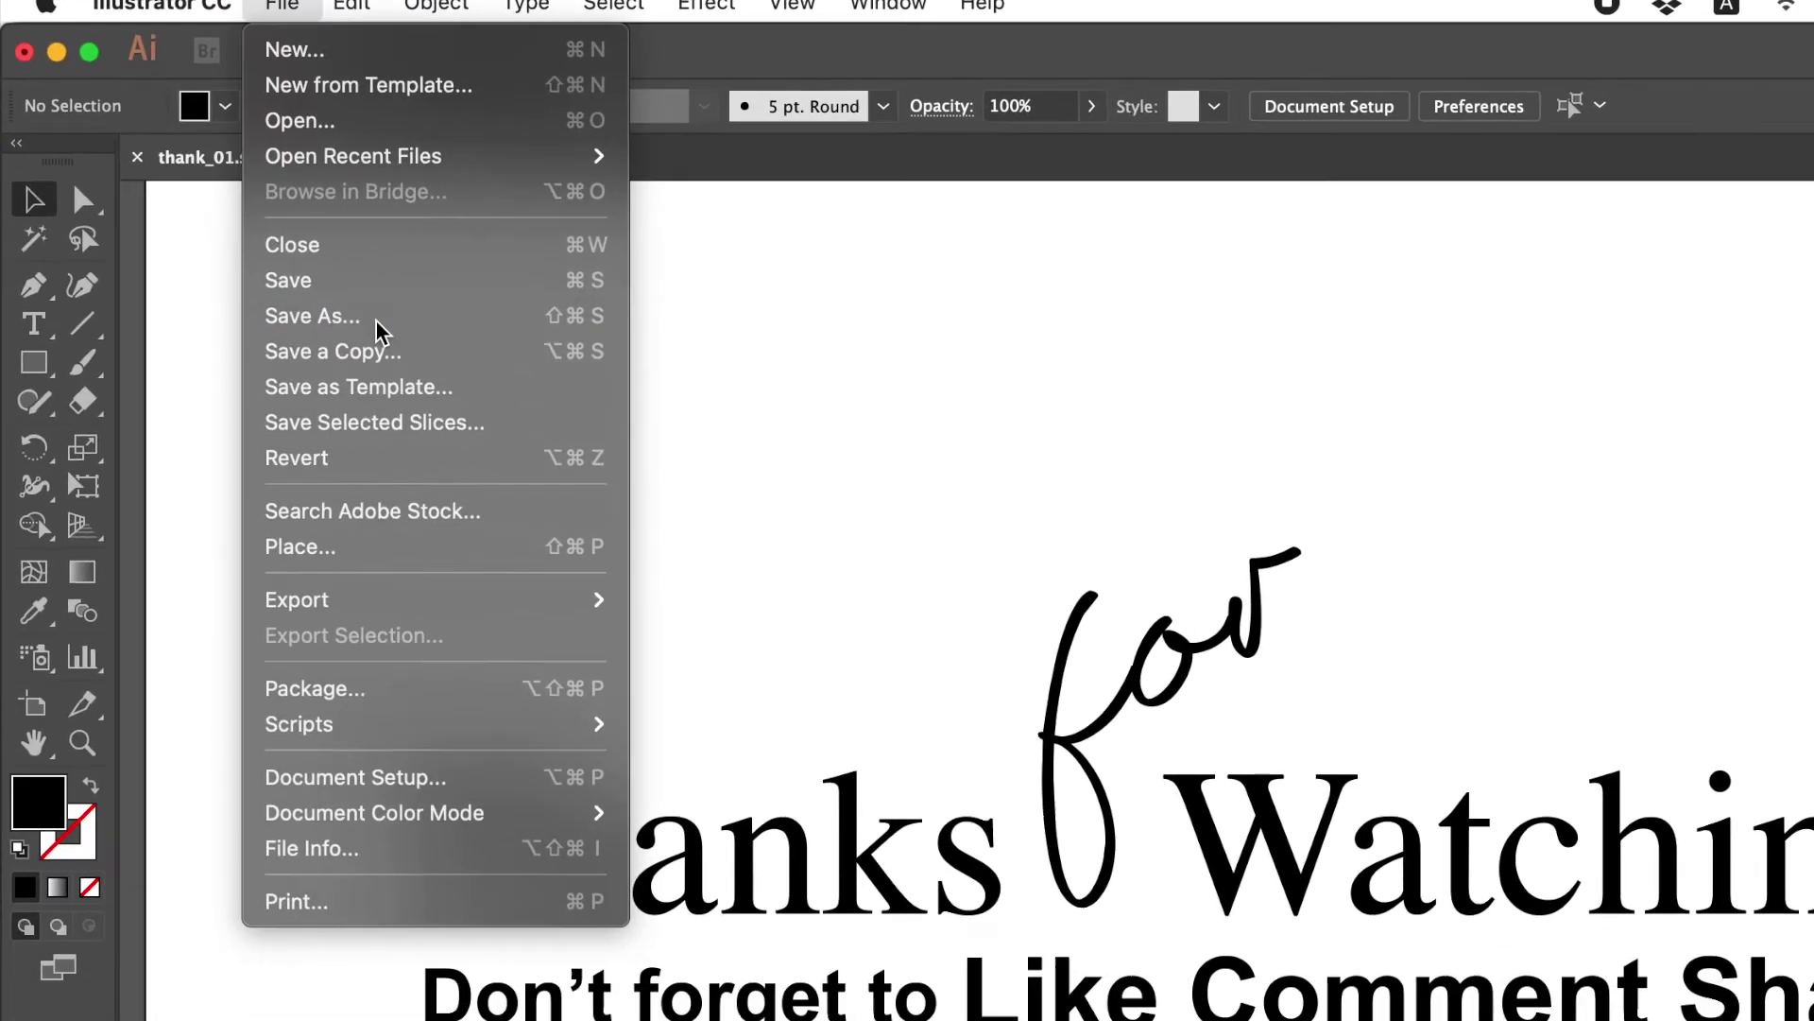
click(479, 430)
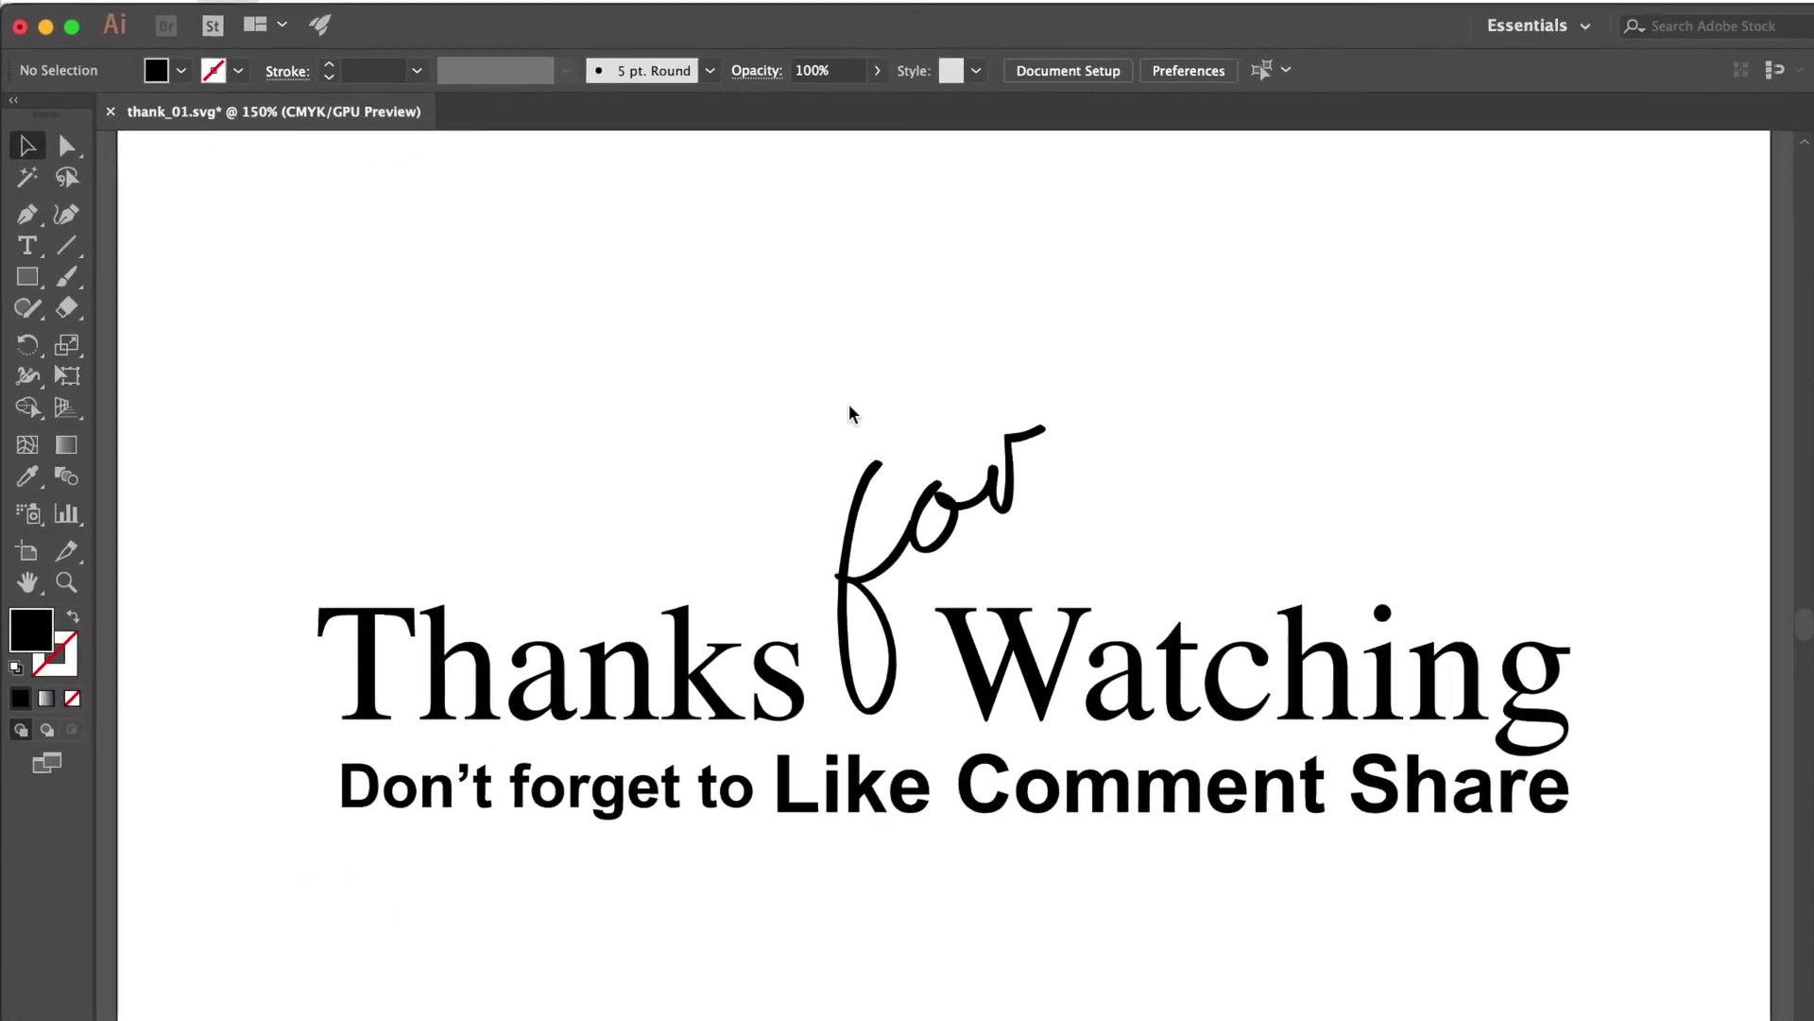
click(946, 196)
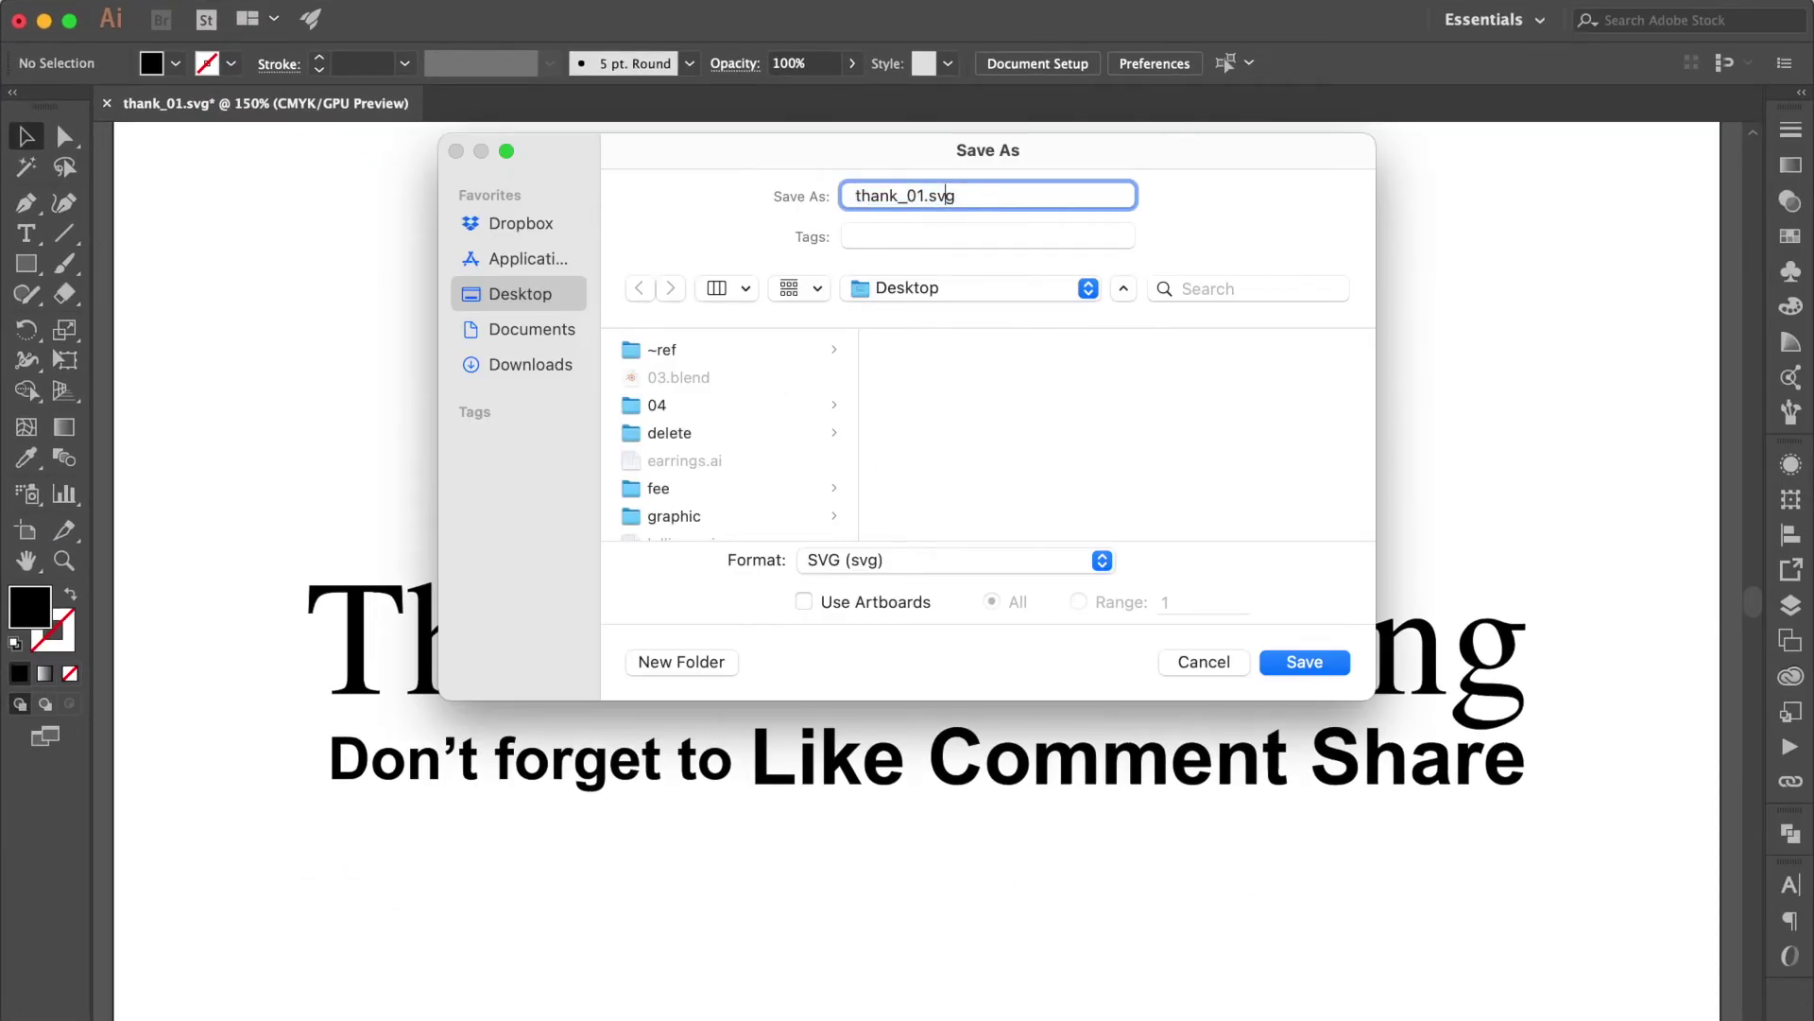
click(927, 196)
key(BackSpace)
text(2)
key(Return)
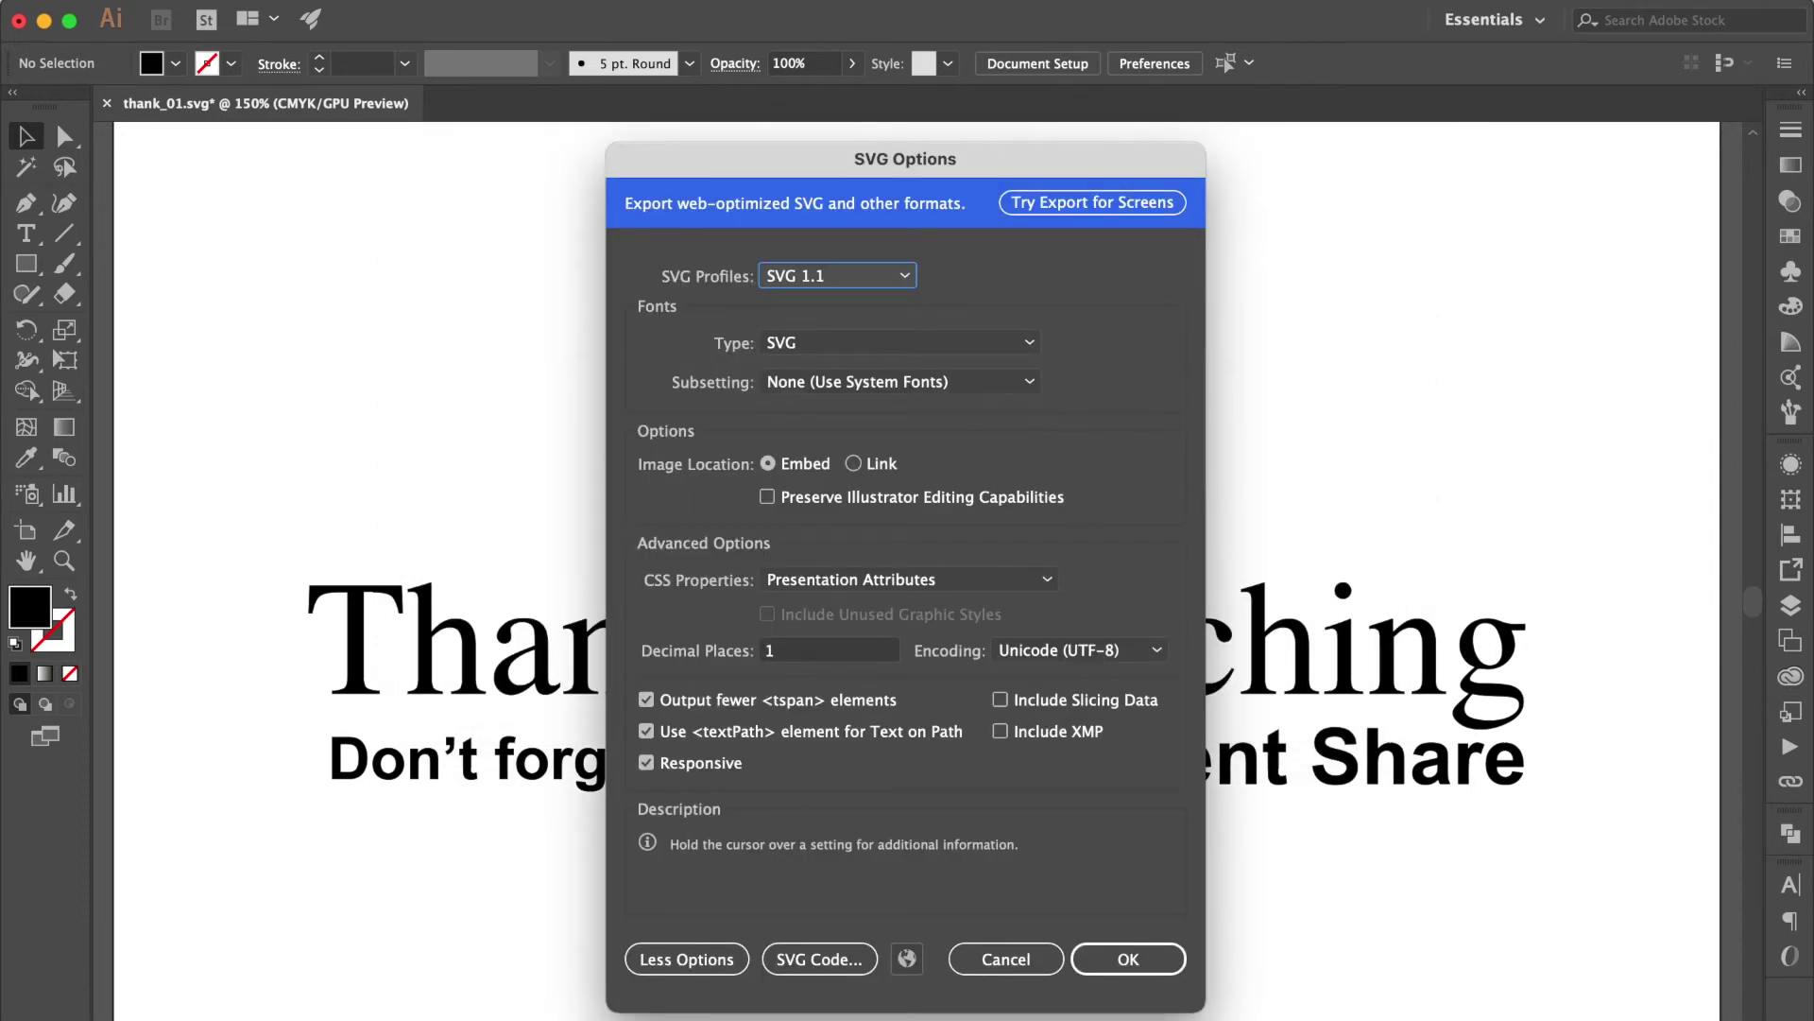
key(Return)
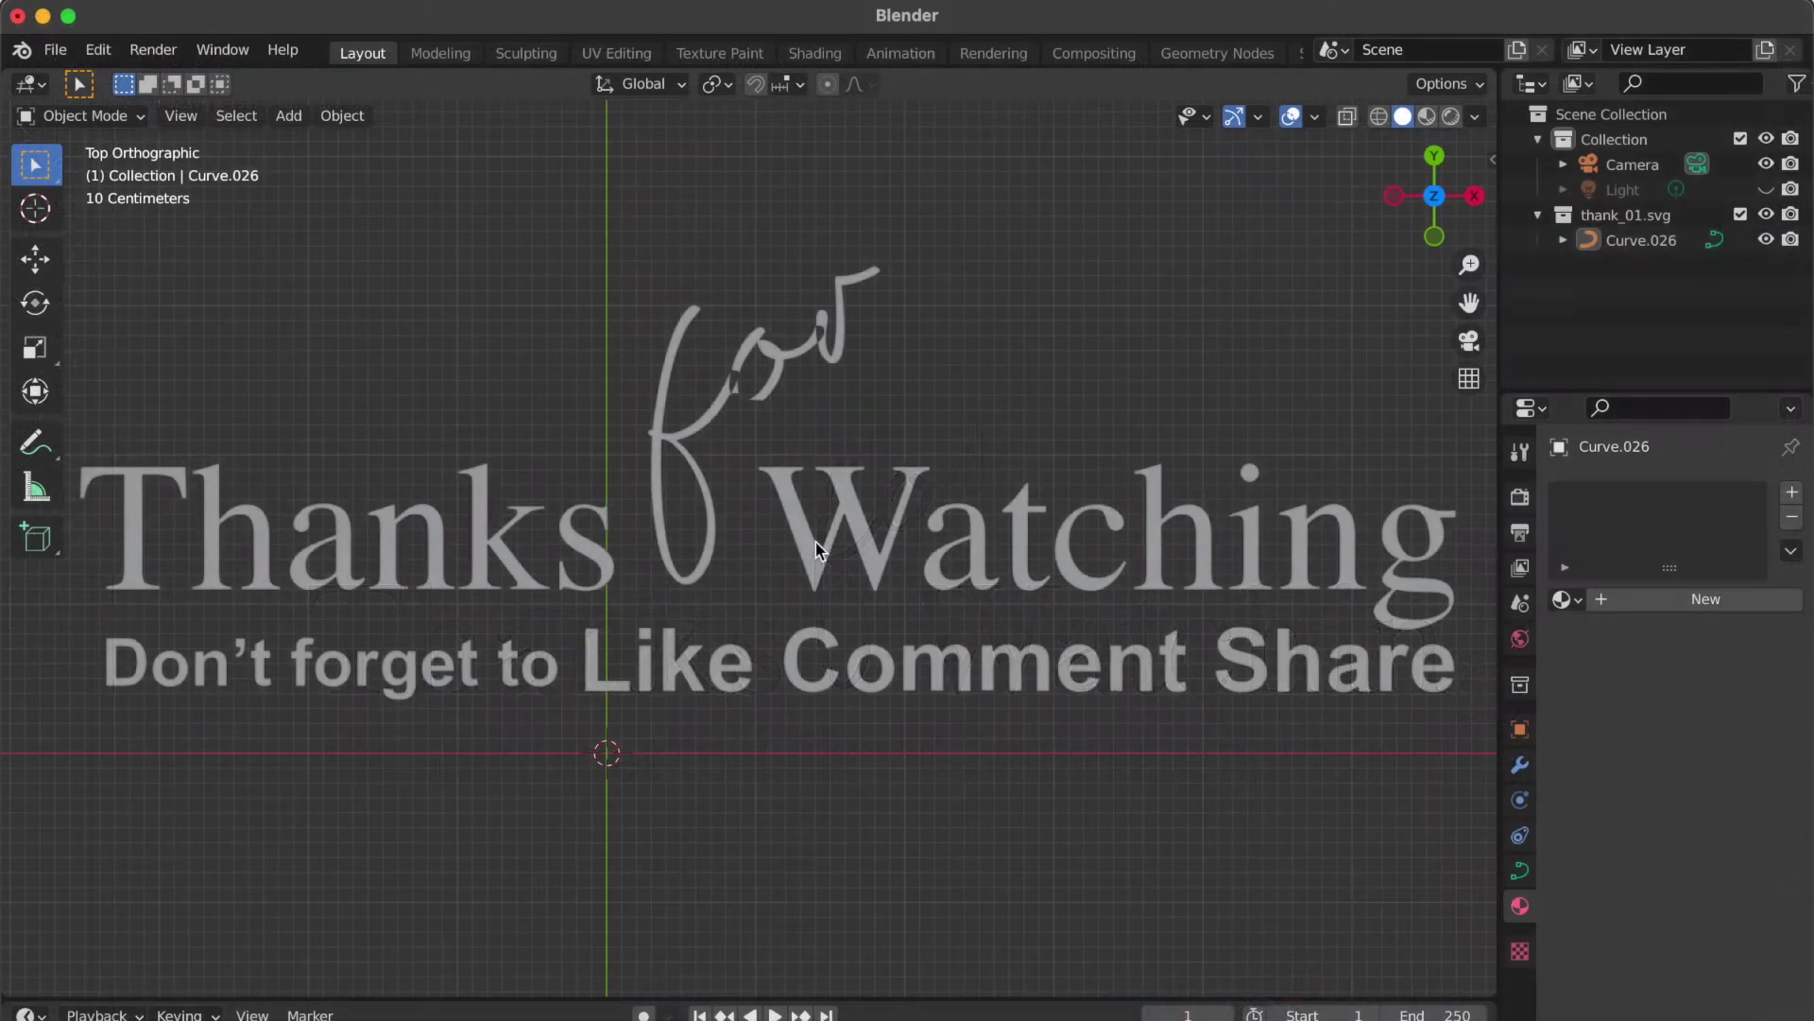
- Delete the old text curves and import thank_02.svg as SVG
key(a)
key(x)
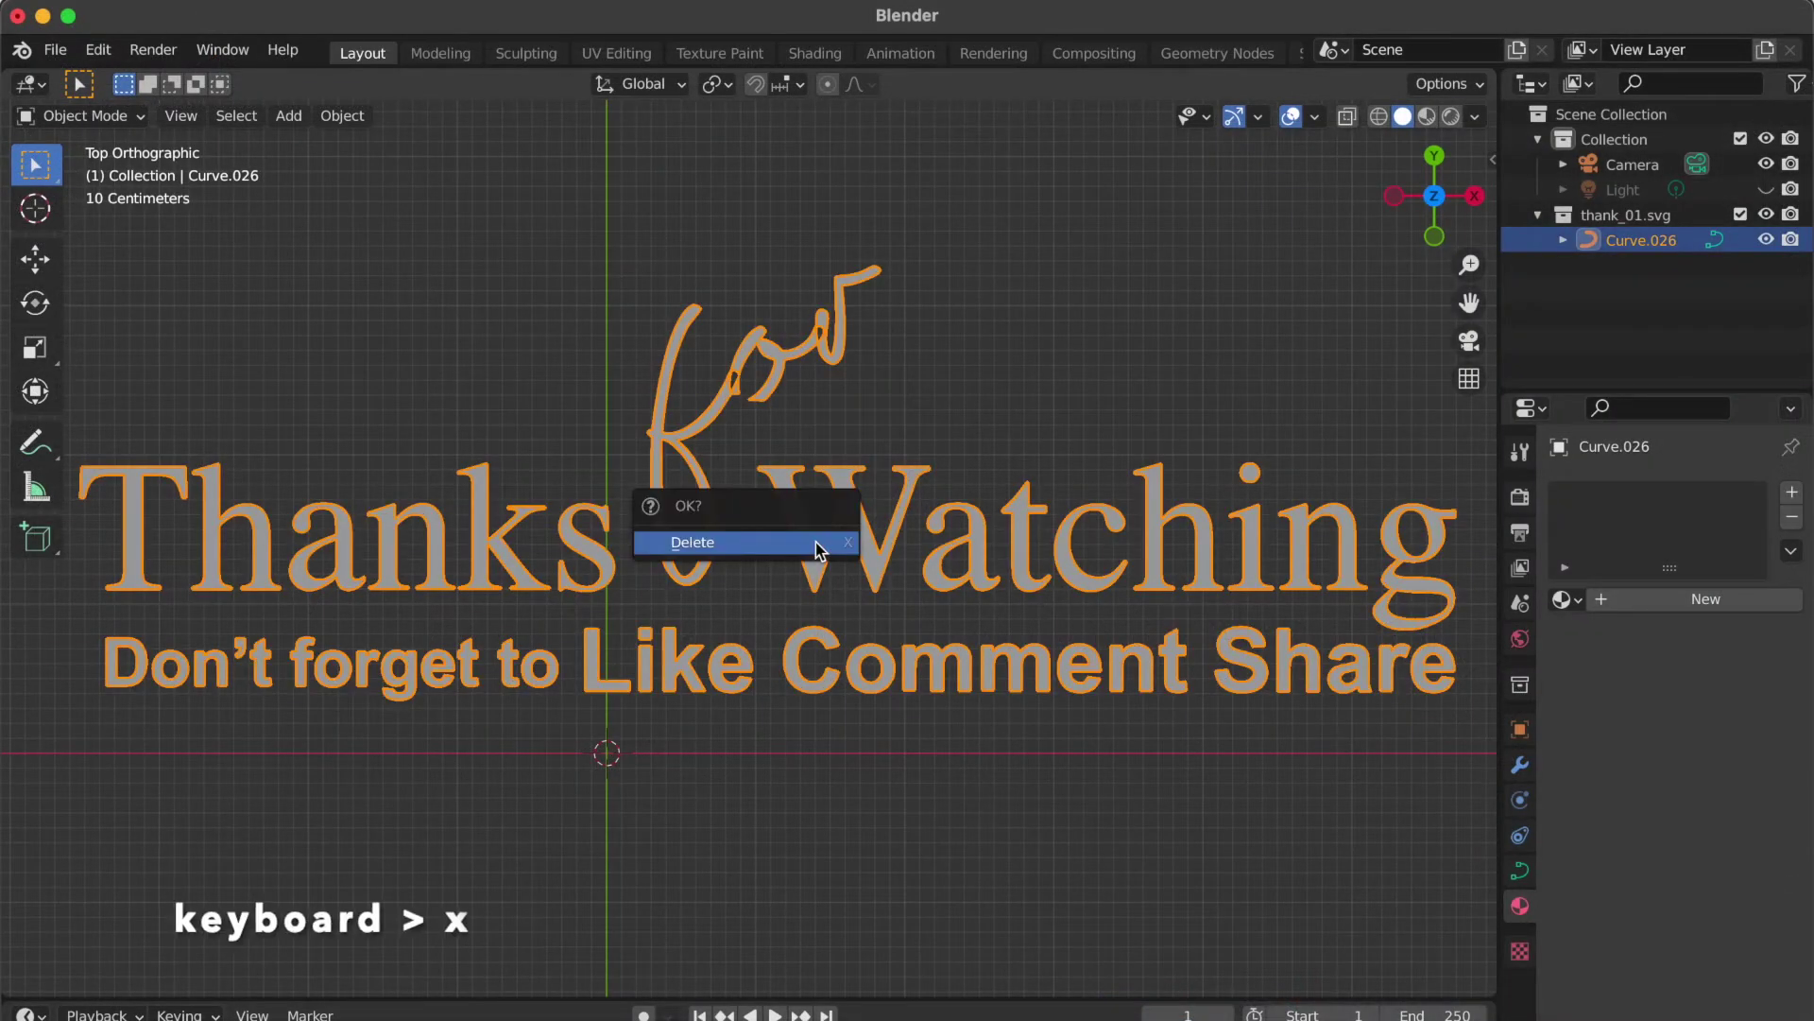
click(814, 543)
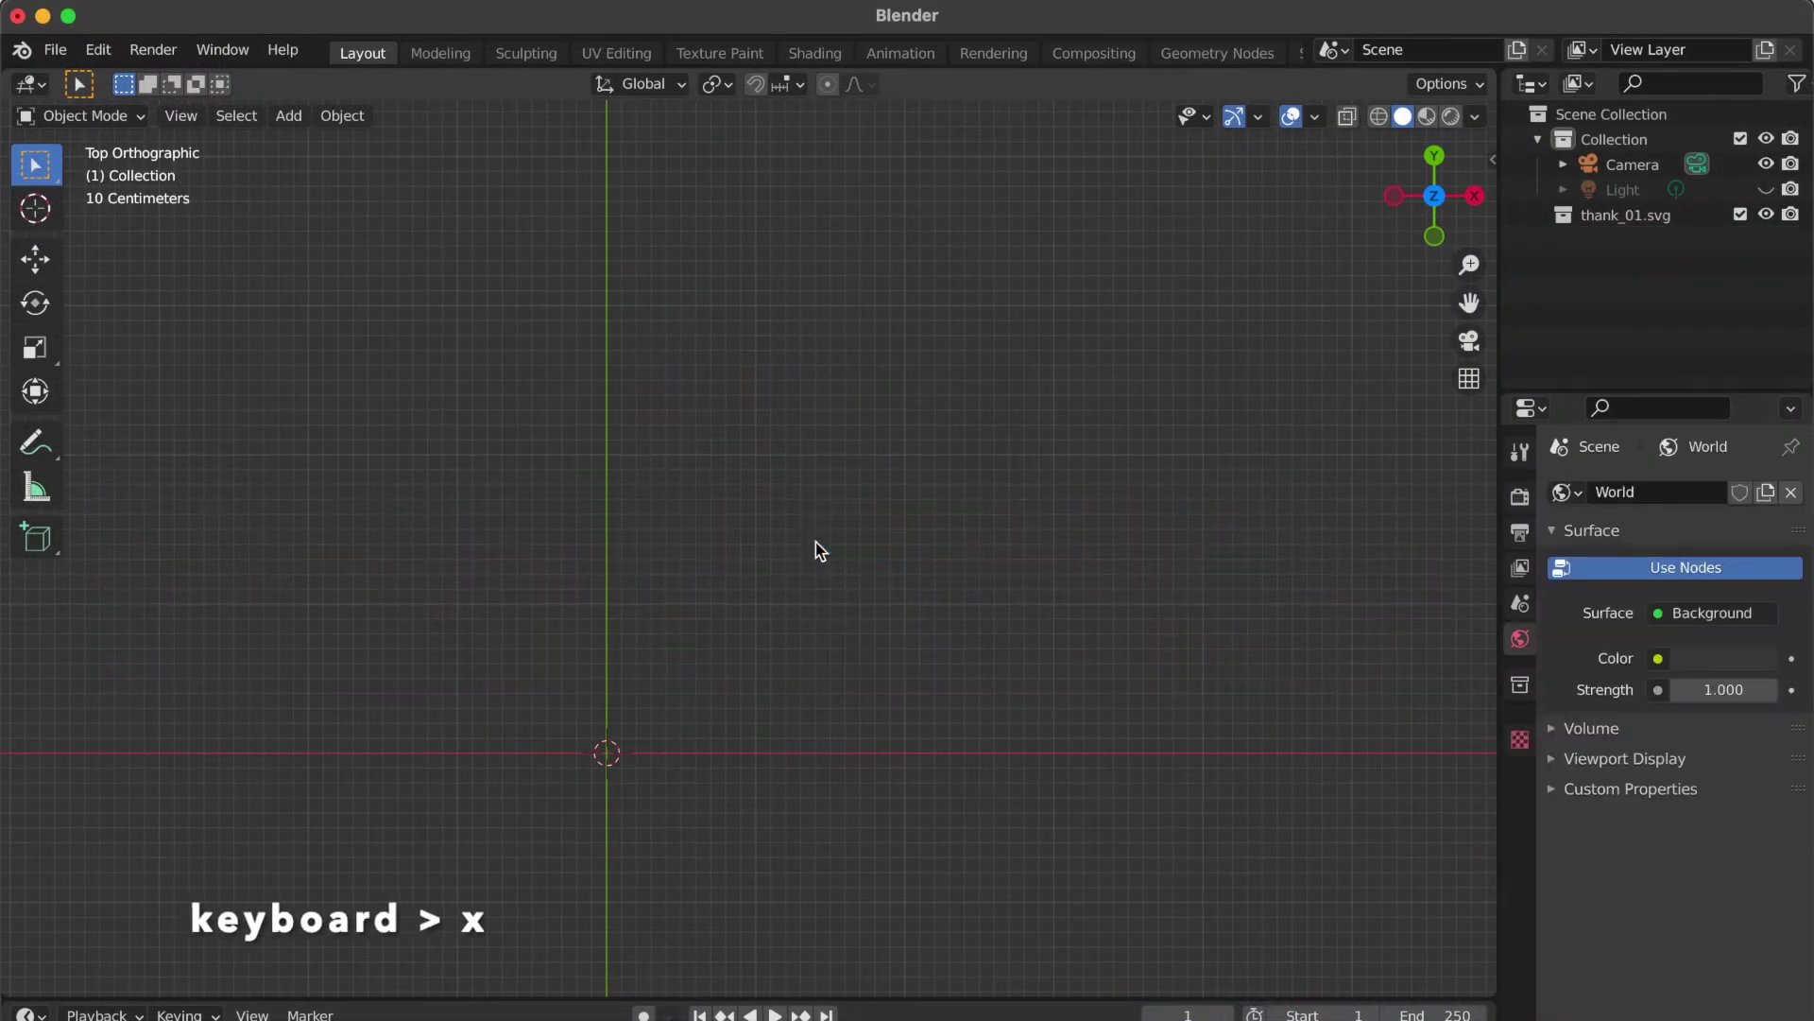
click(49, 55)
mouse_move(125, 390)
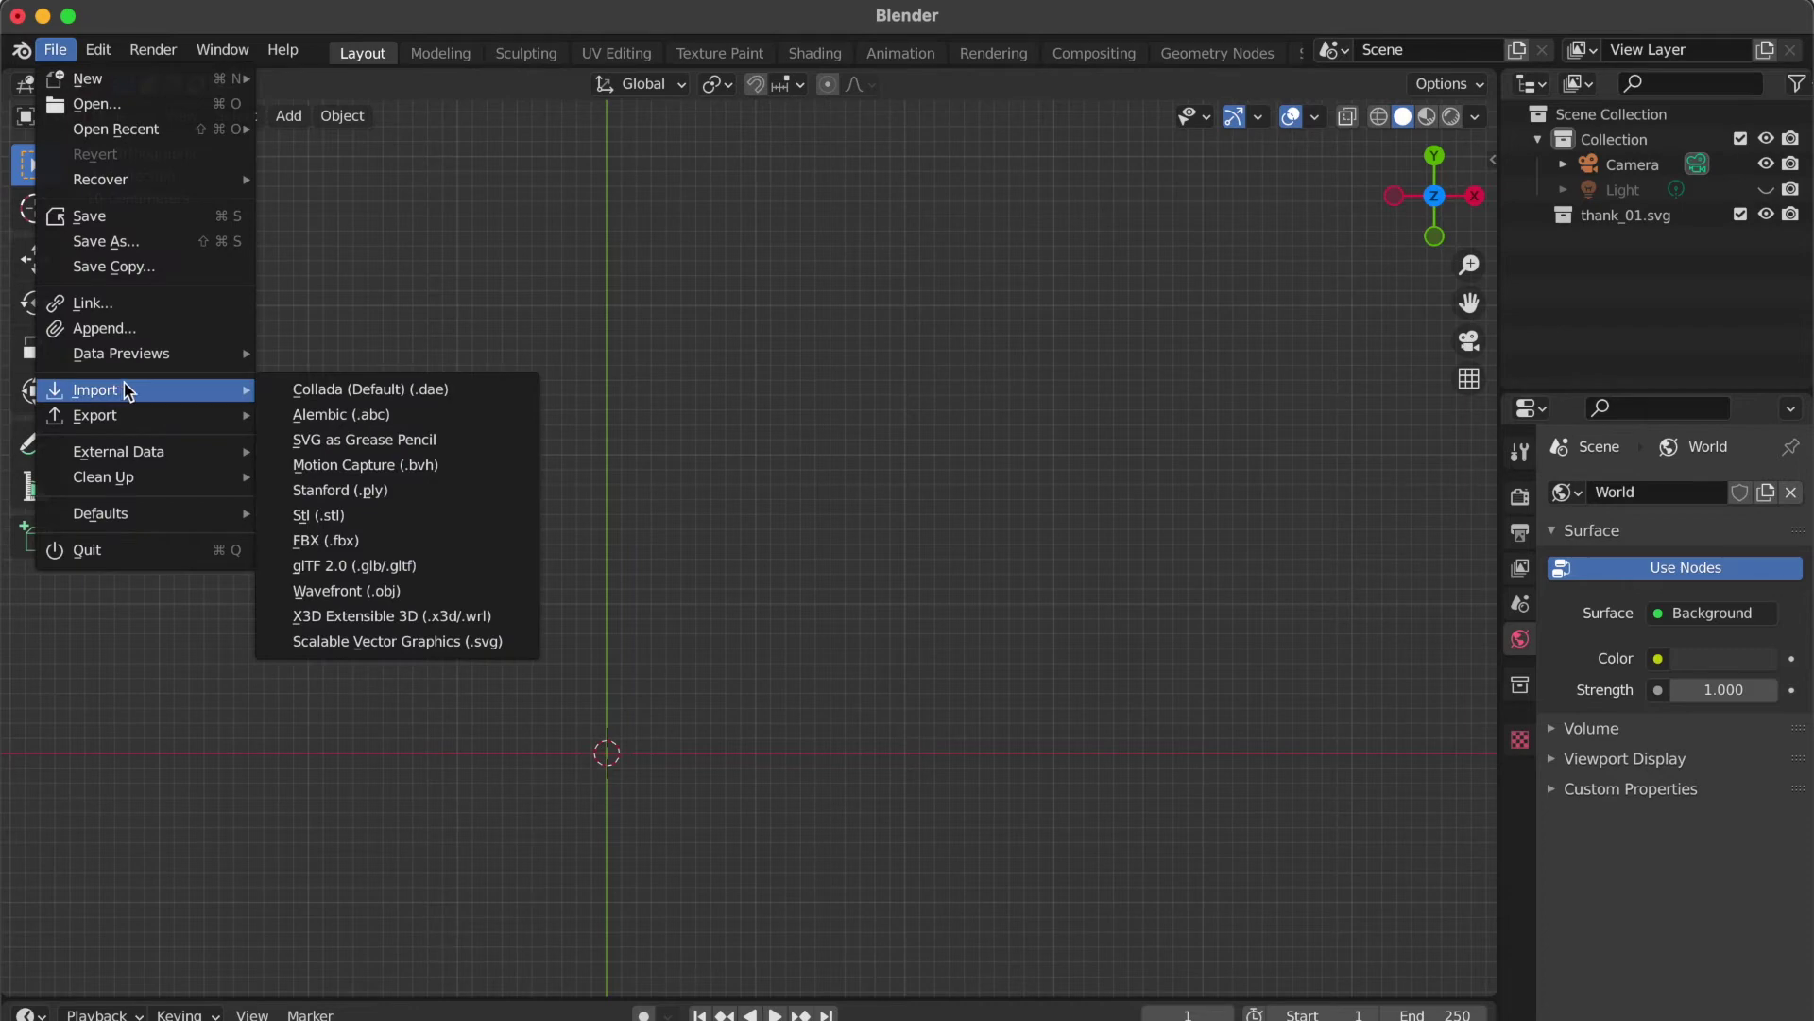
click(354, 643)
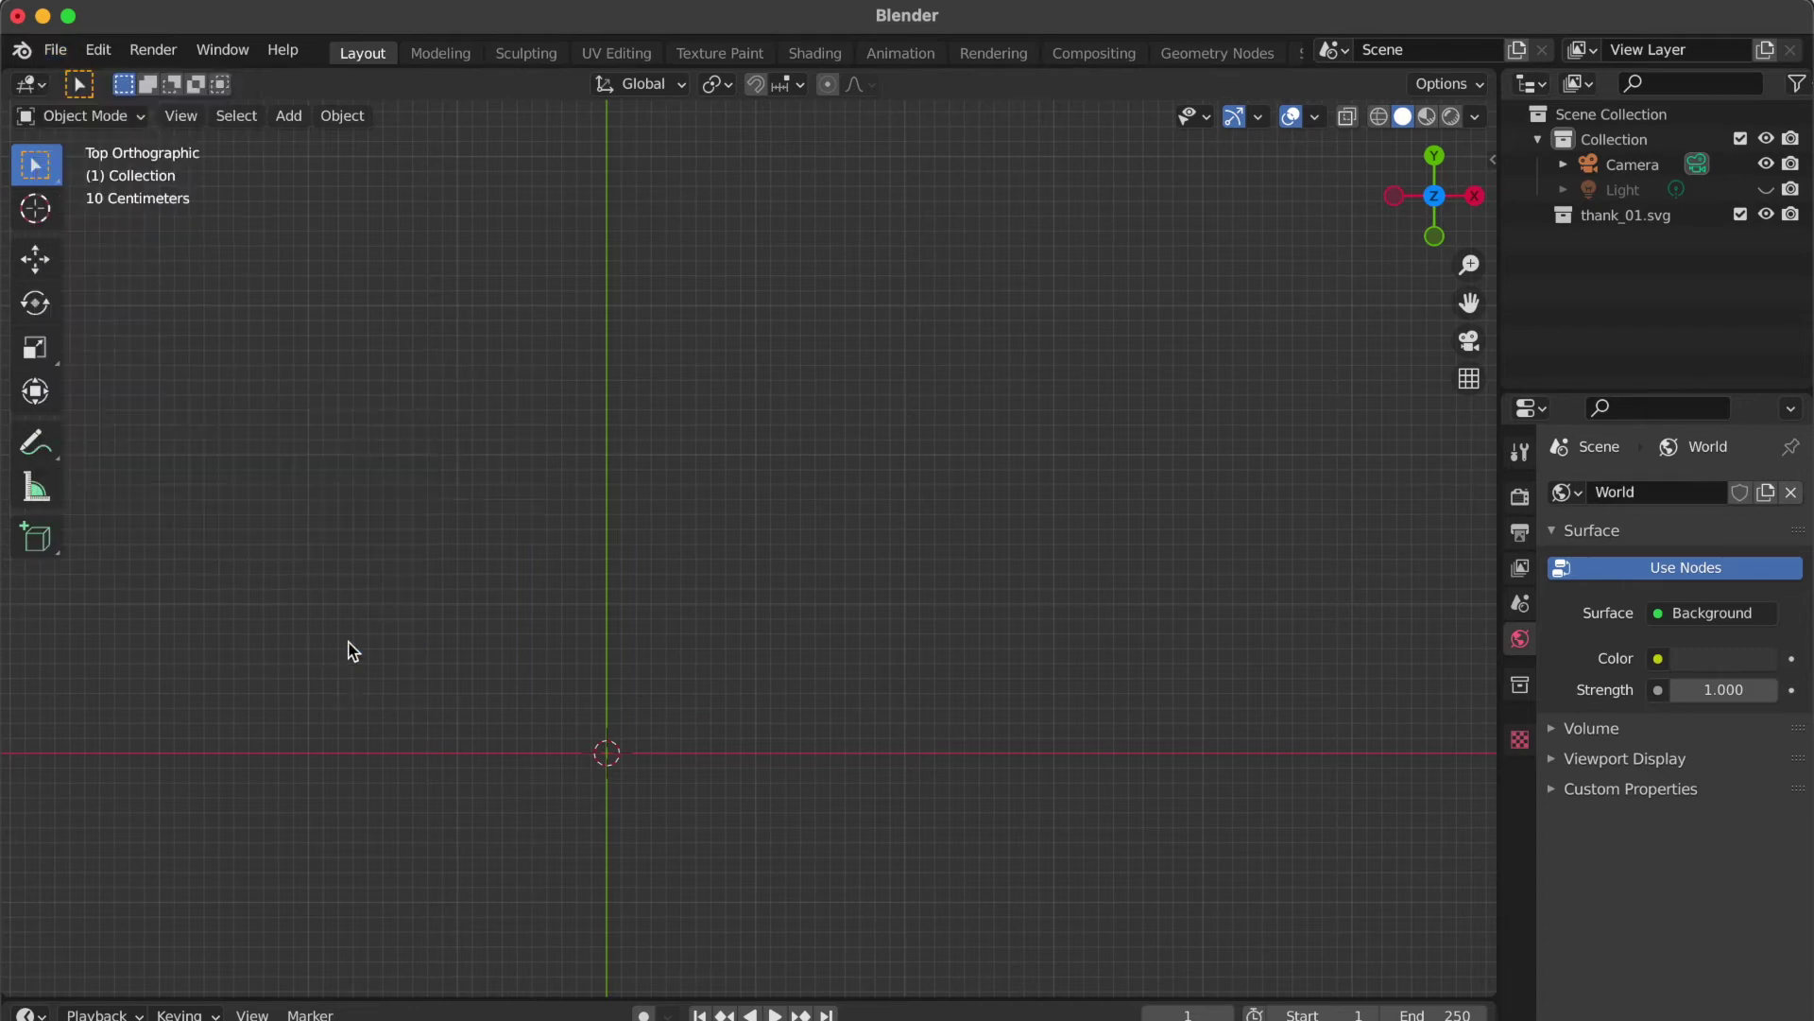
click(611, 529)
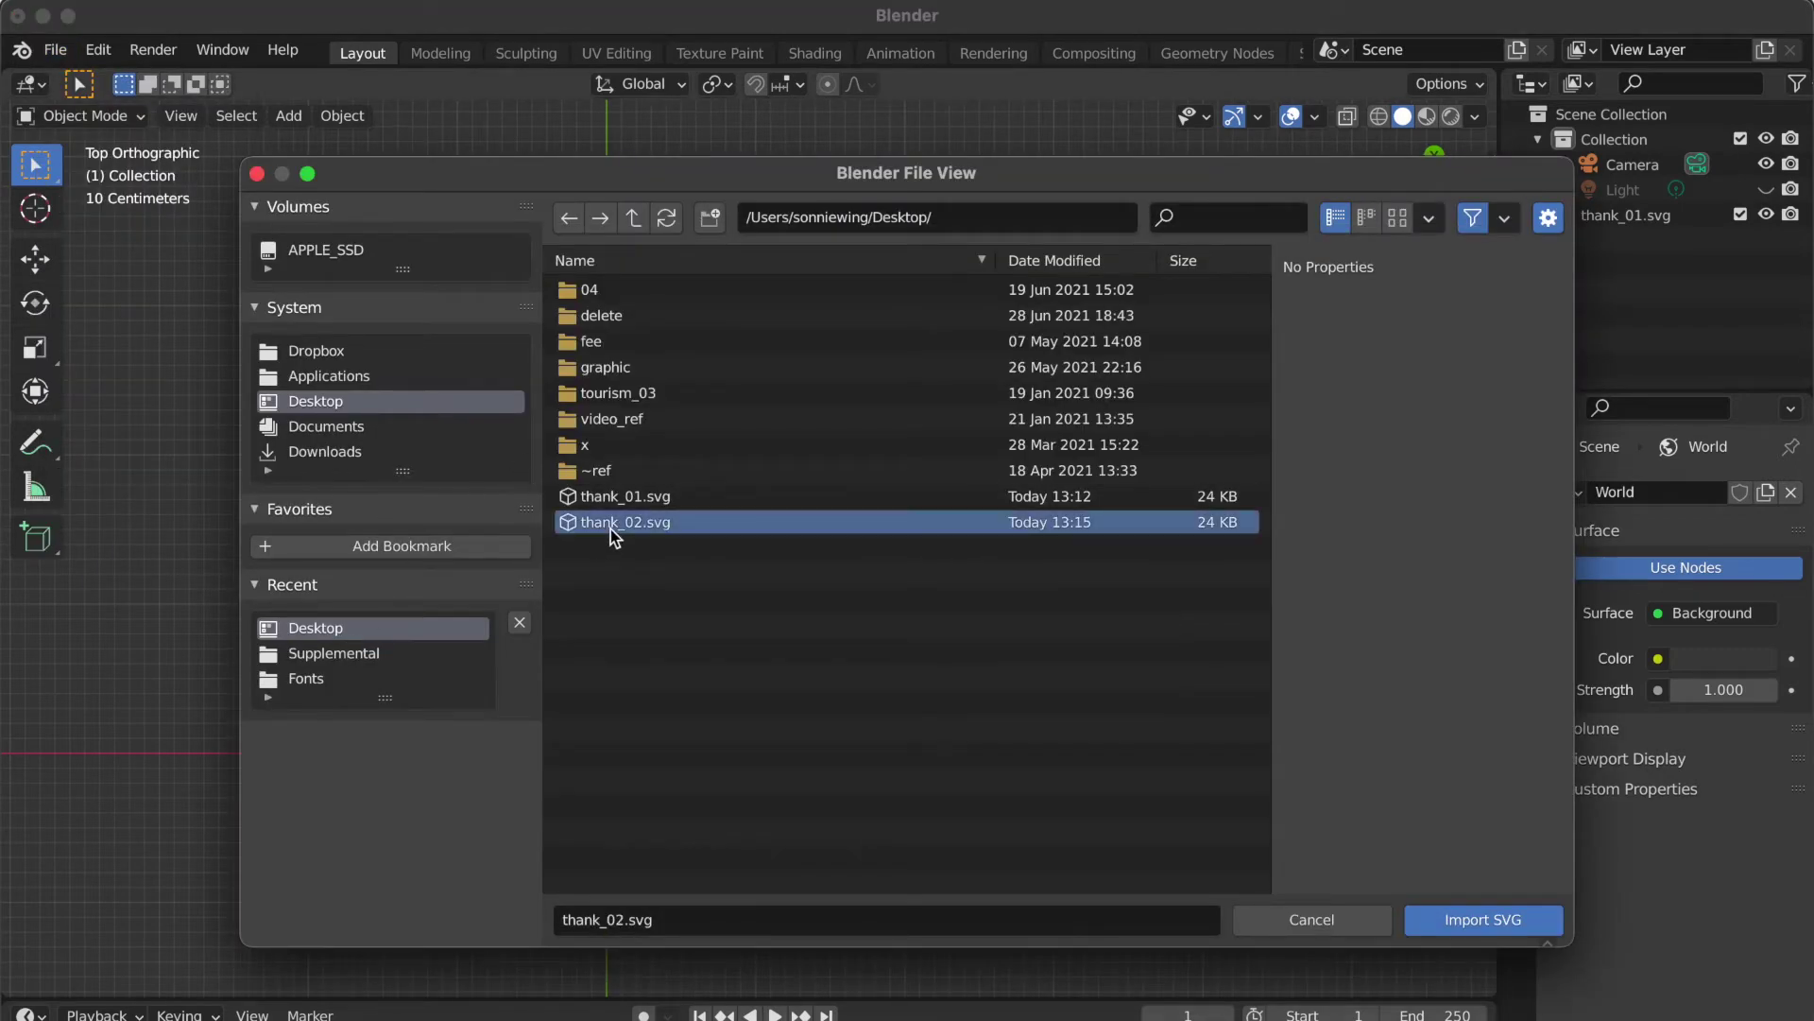
double_click(610, 529)
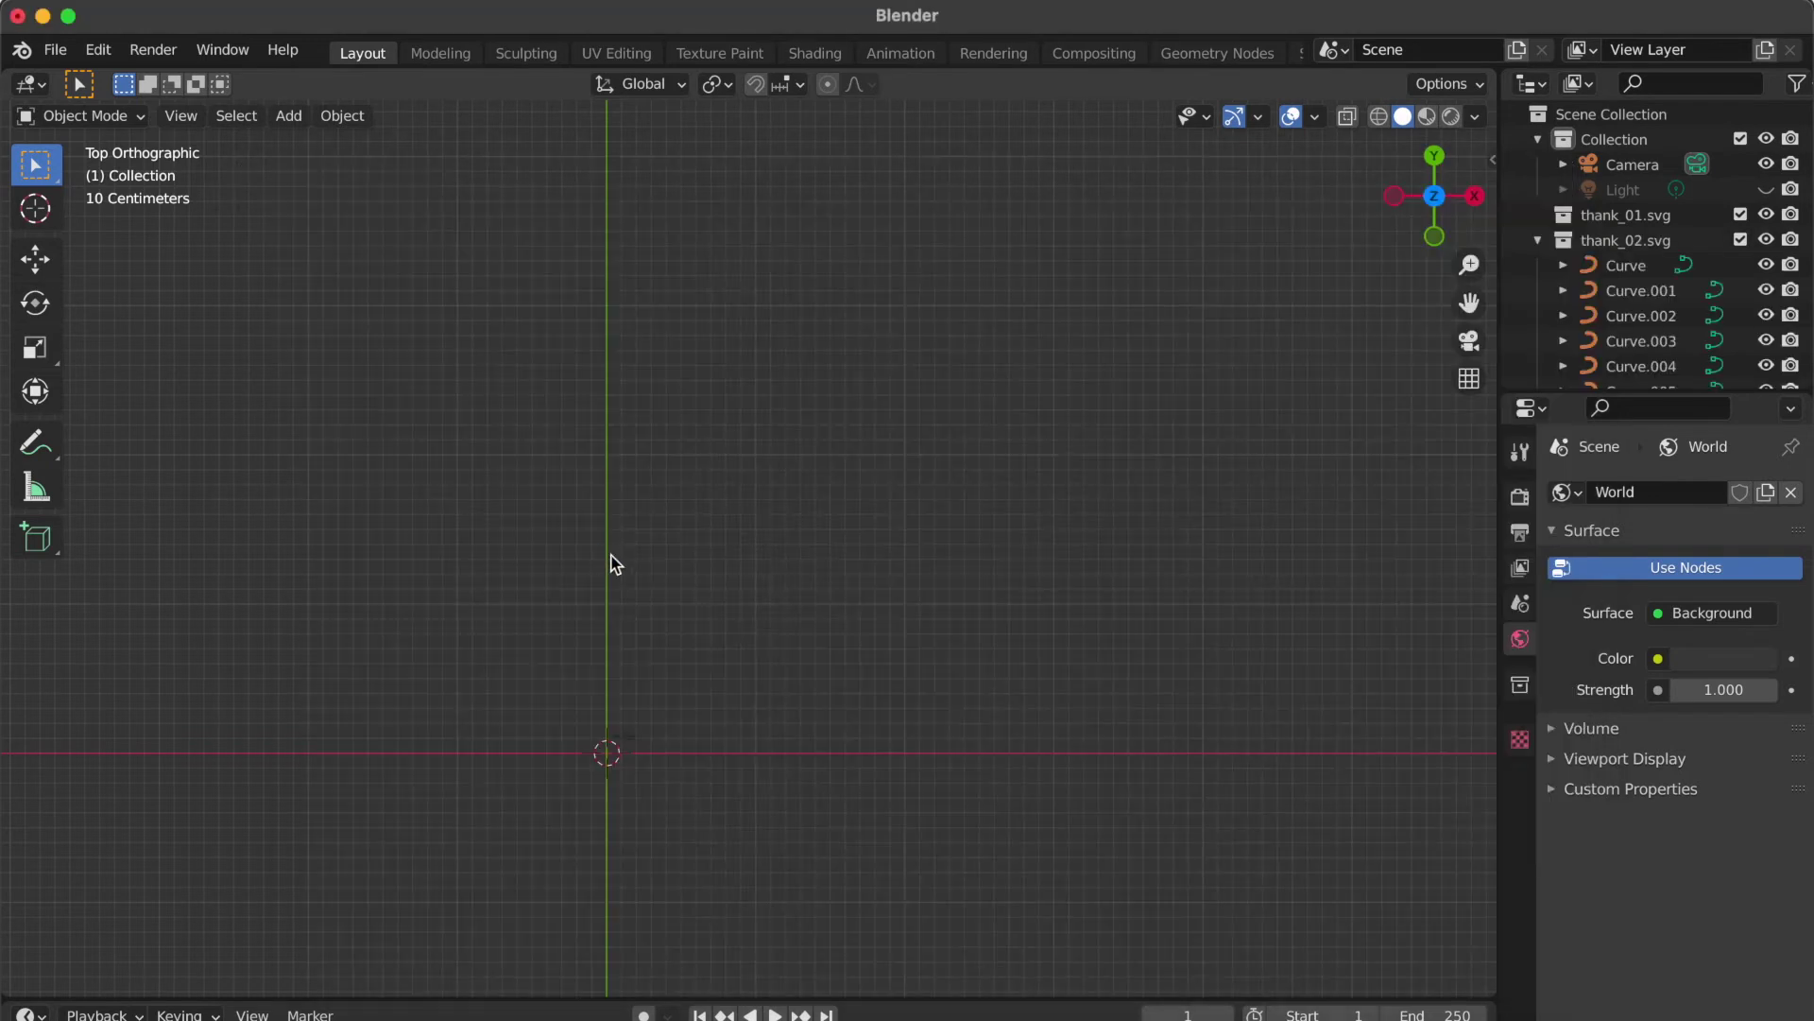
- Scale the imported text up about 25 times, place it just above the origin, and select all its curves
drag(489, 652, 740, 826)
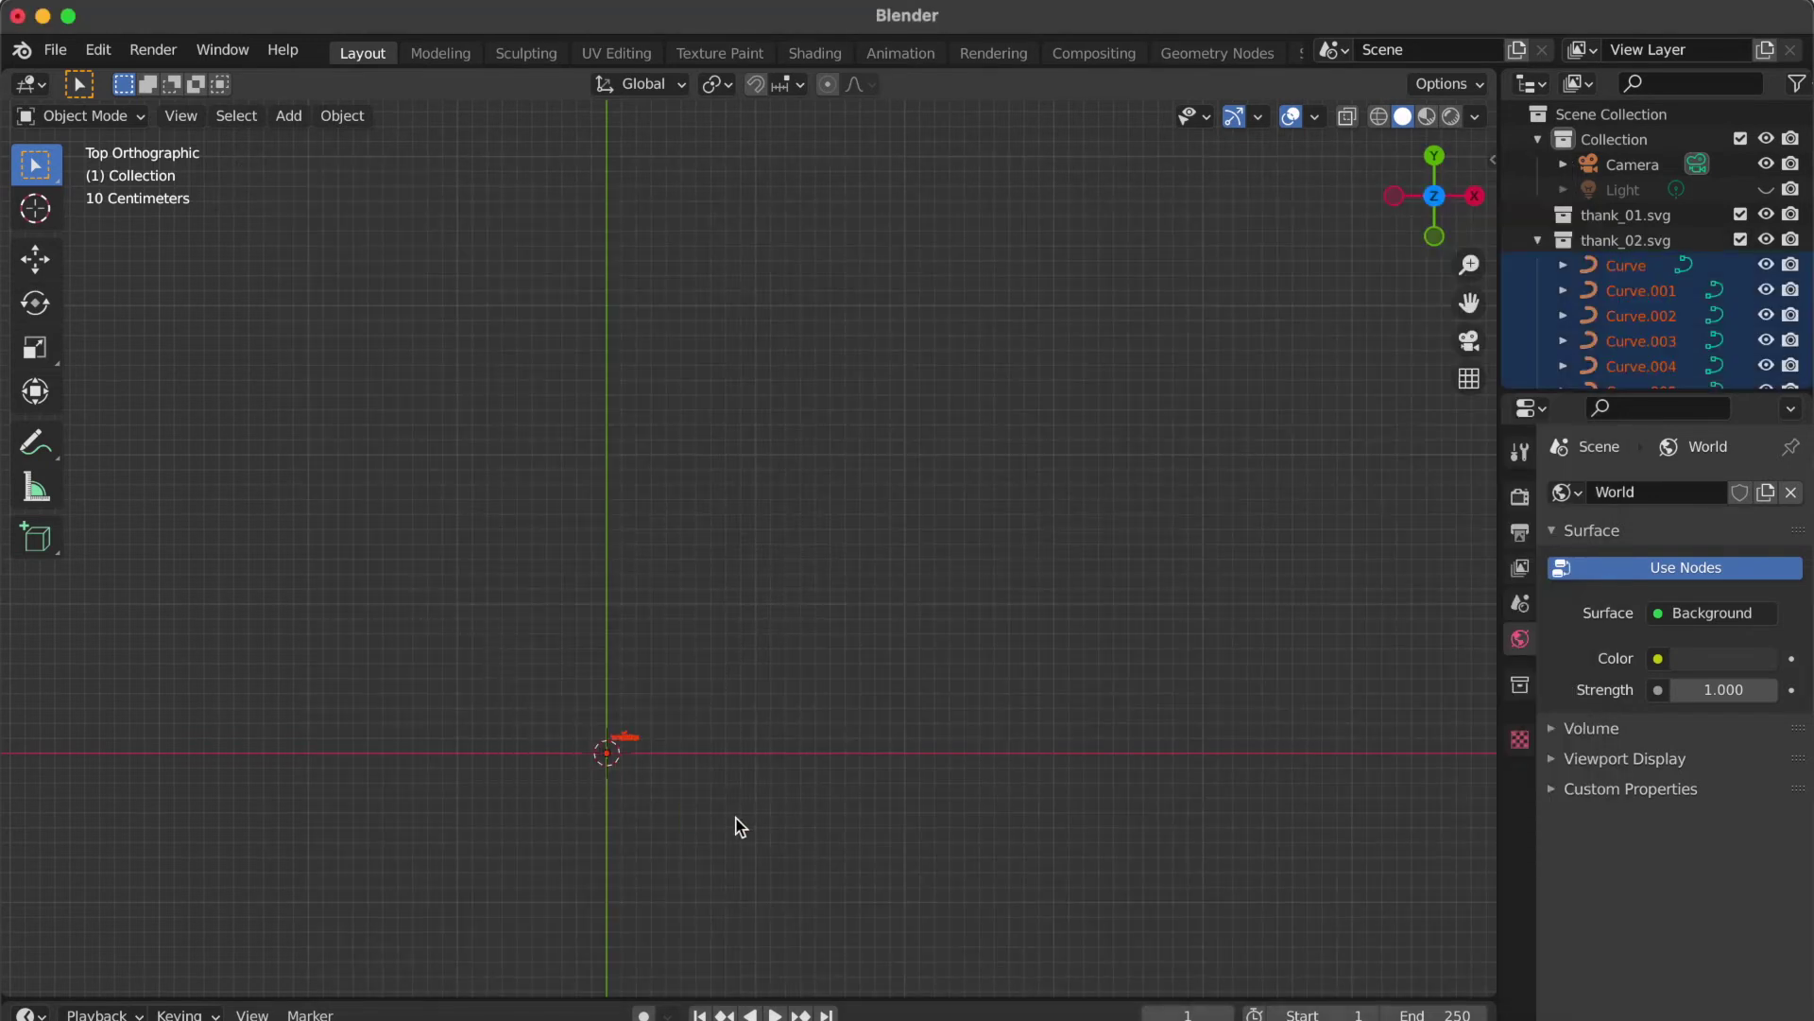
key(s)
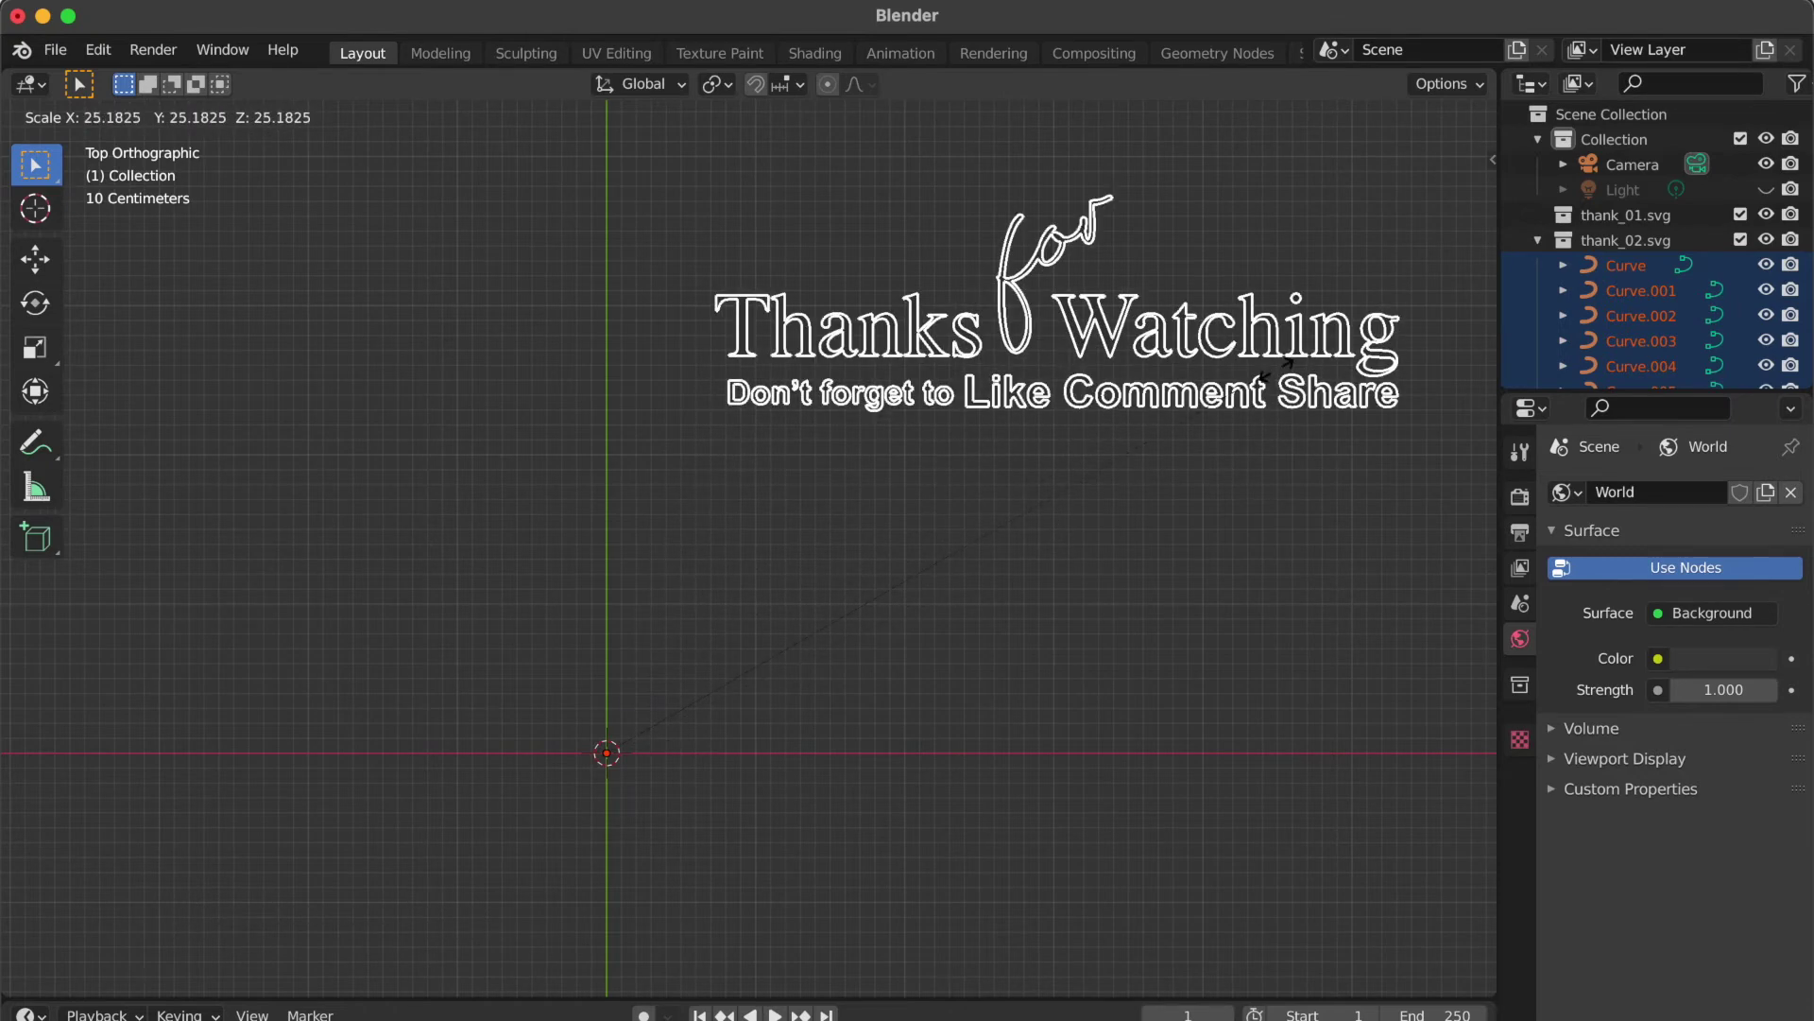
click(1266, 378)
key(g)
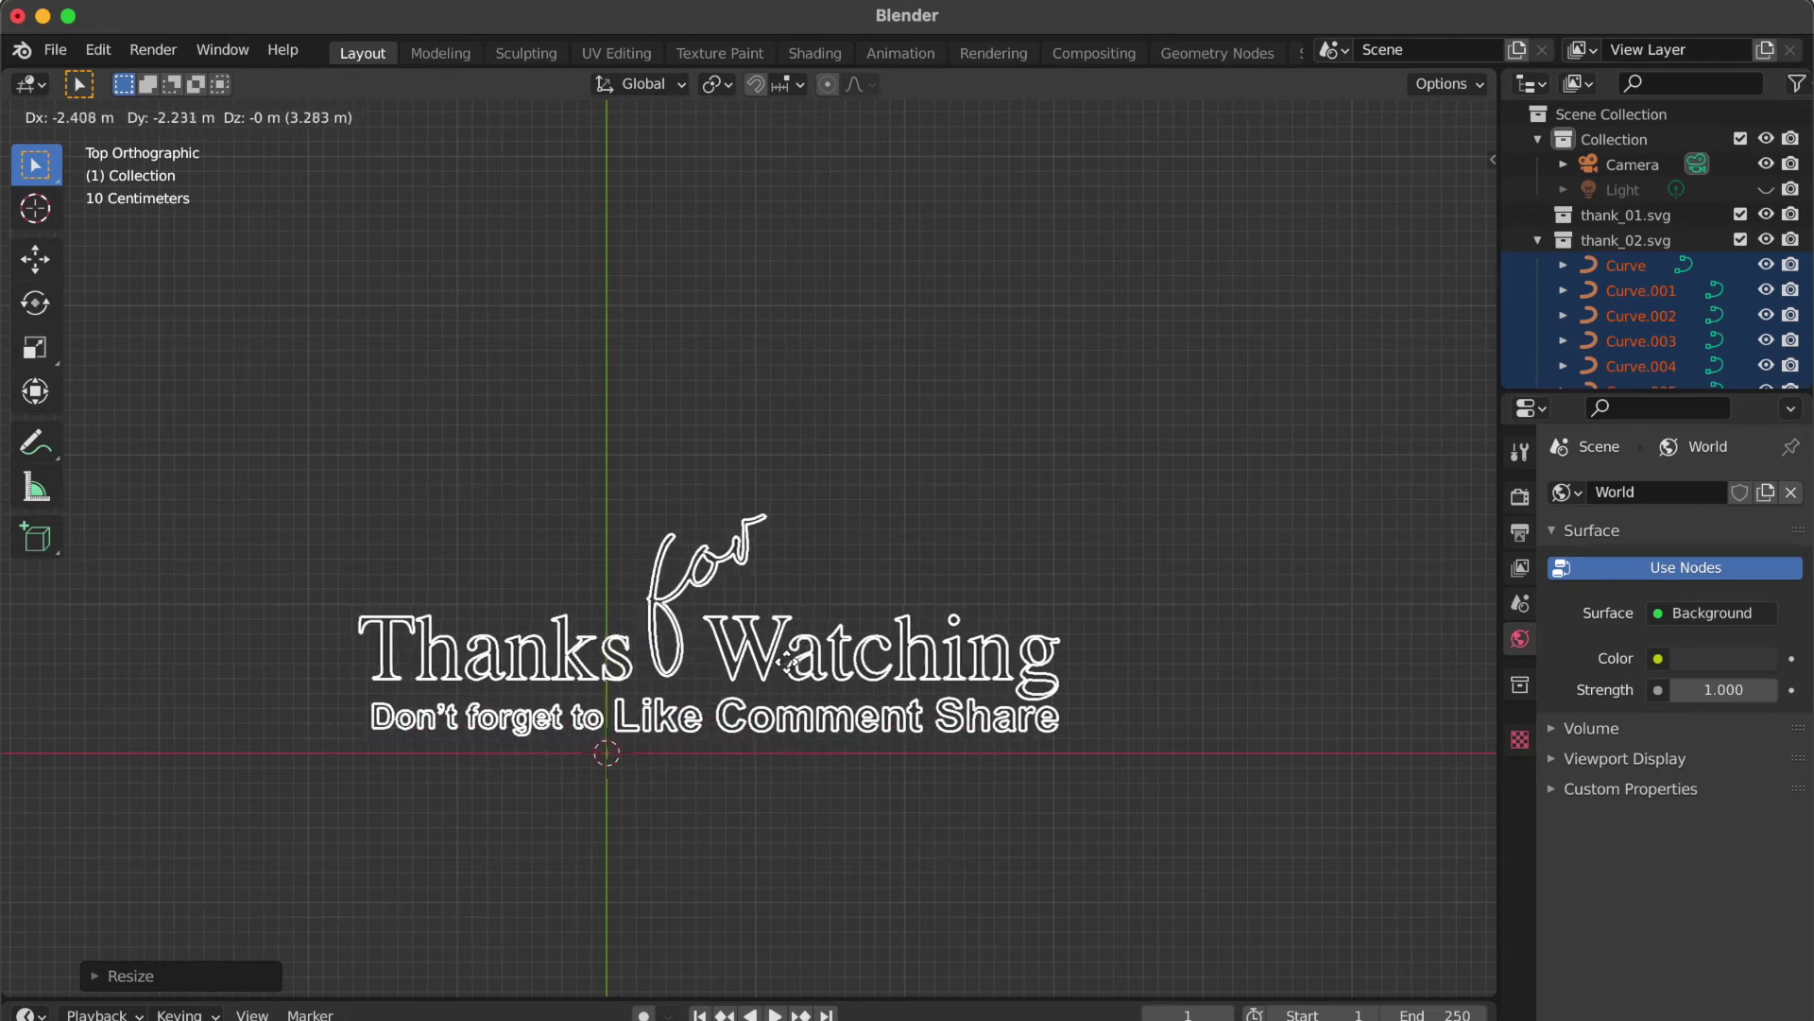
click(793, 674)
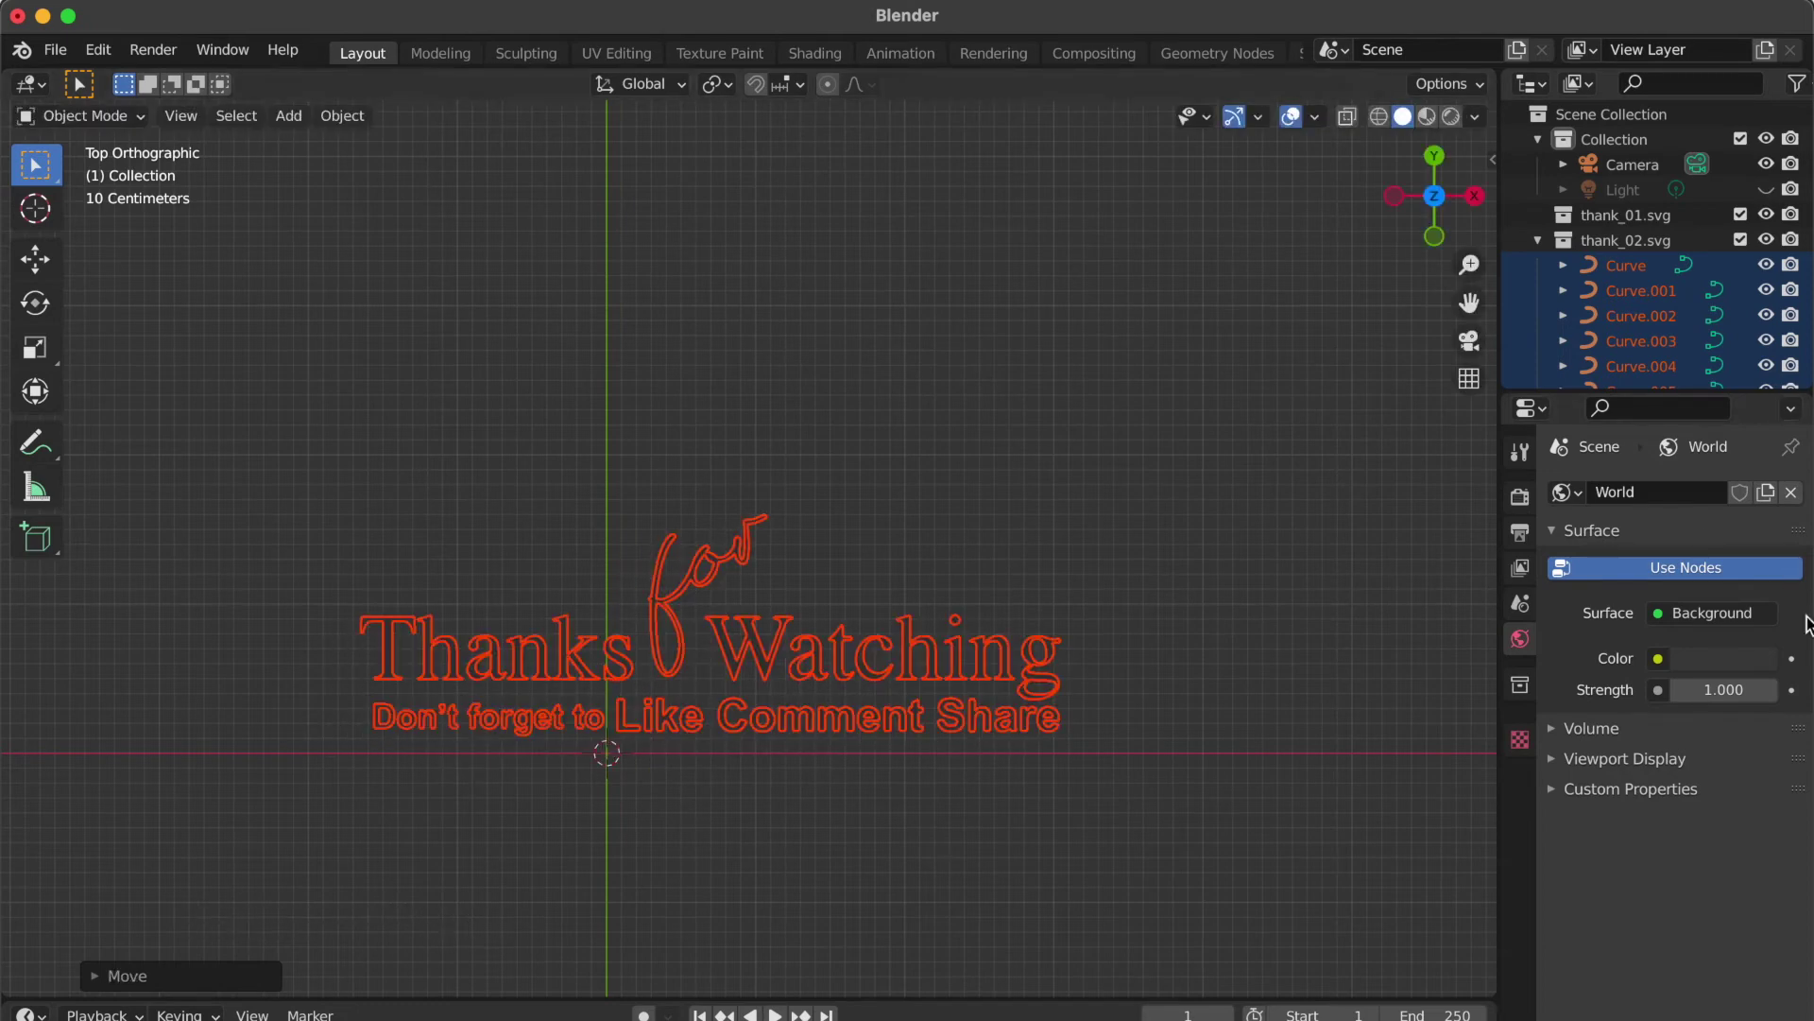
click(682, 614)
drag(1126, 514, 243, 762)
- Join the text curves into Curve.030 and remove its imported SVGMat.001 material
key(ctrl+j)
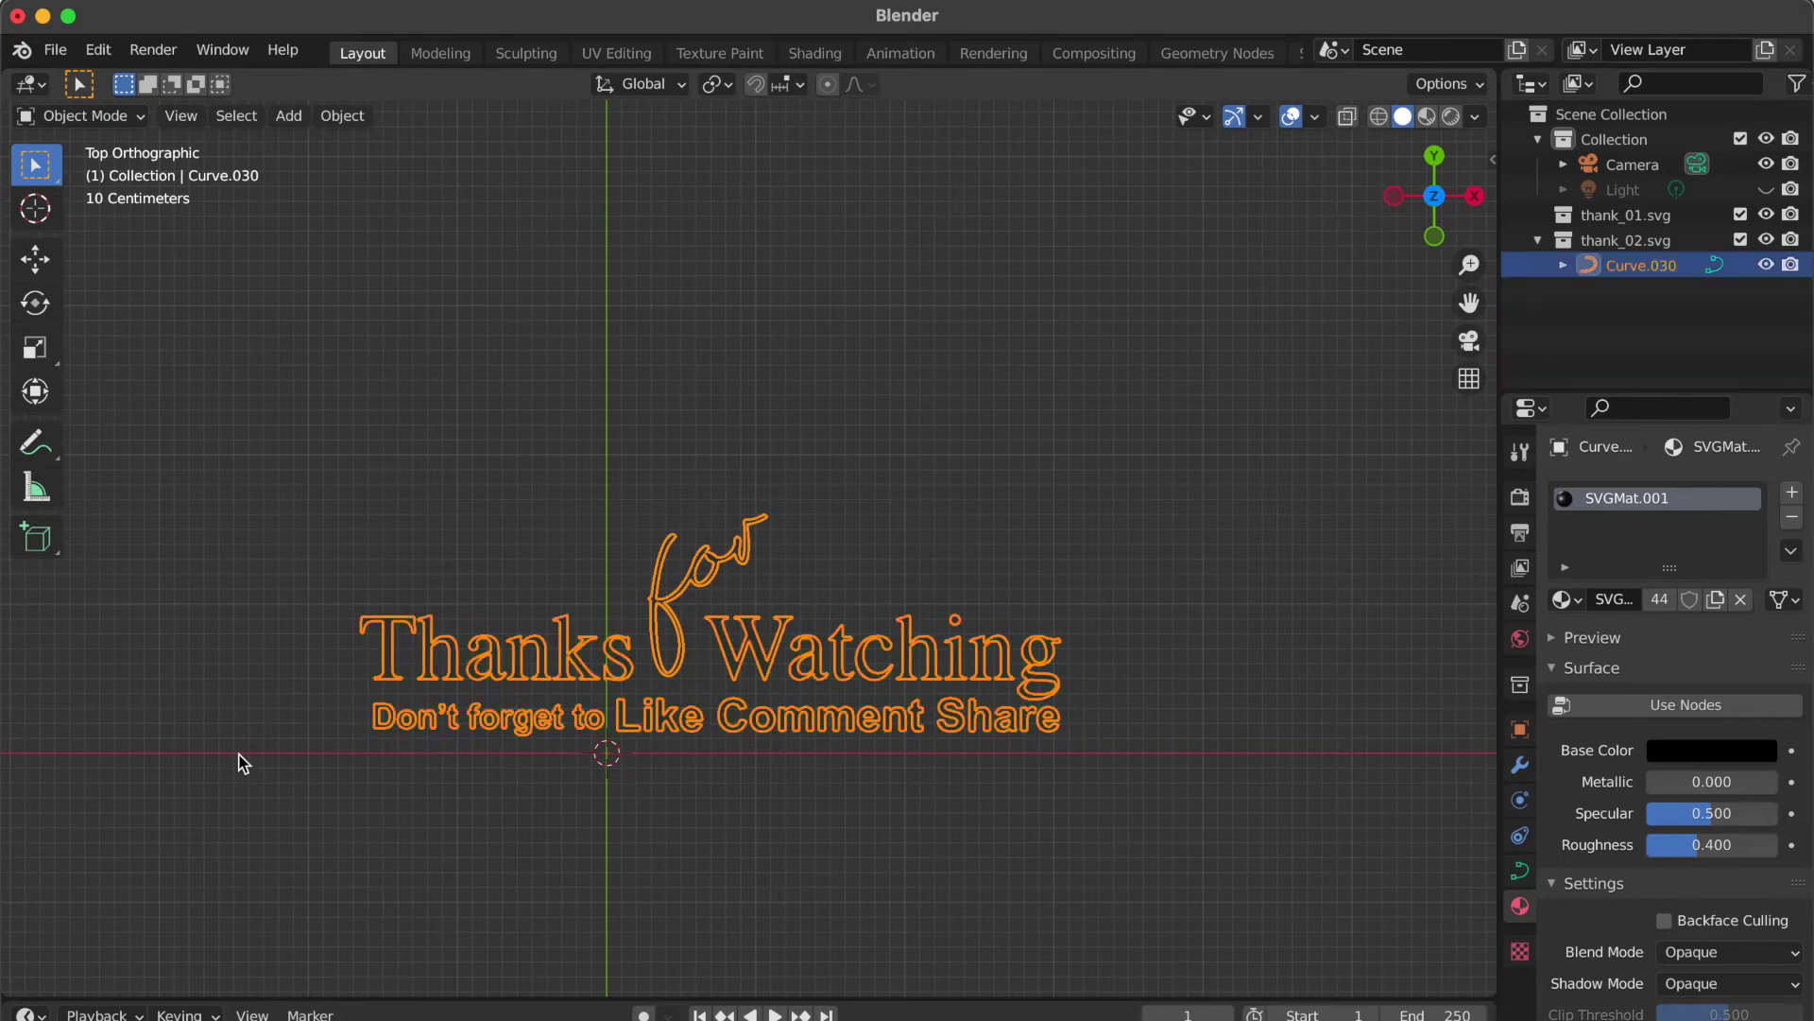
click(1791, 519)
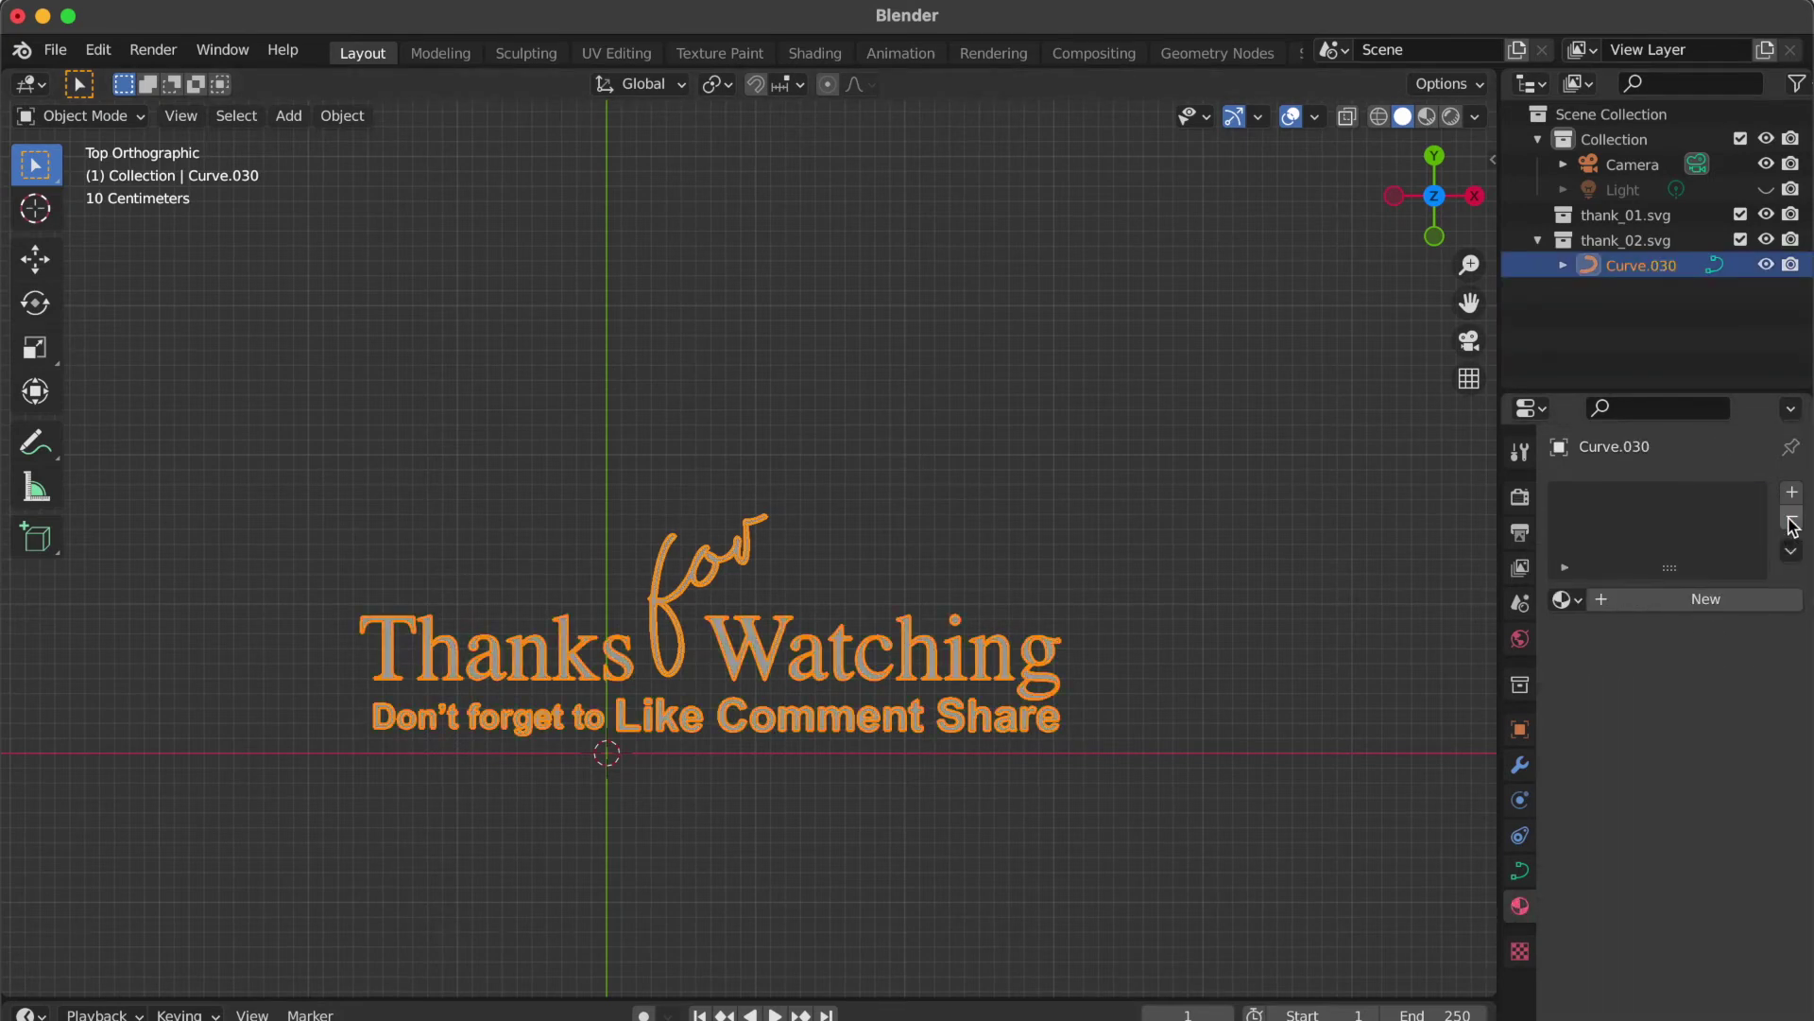
click(866, 544)
- Switch to Top Orthographic view and select the text curve Curve.030
scroll(643, 592, down, 5)
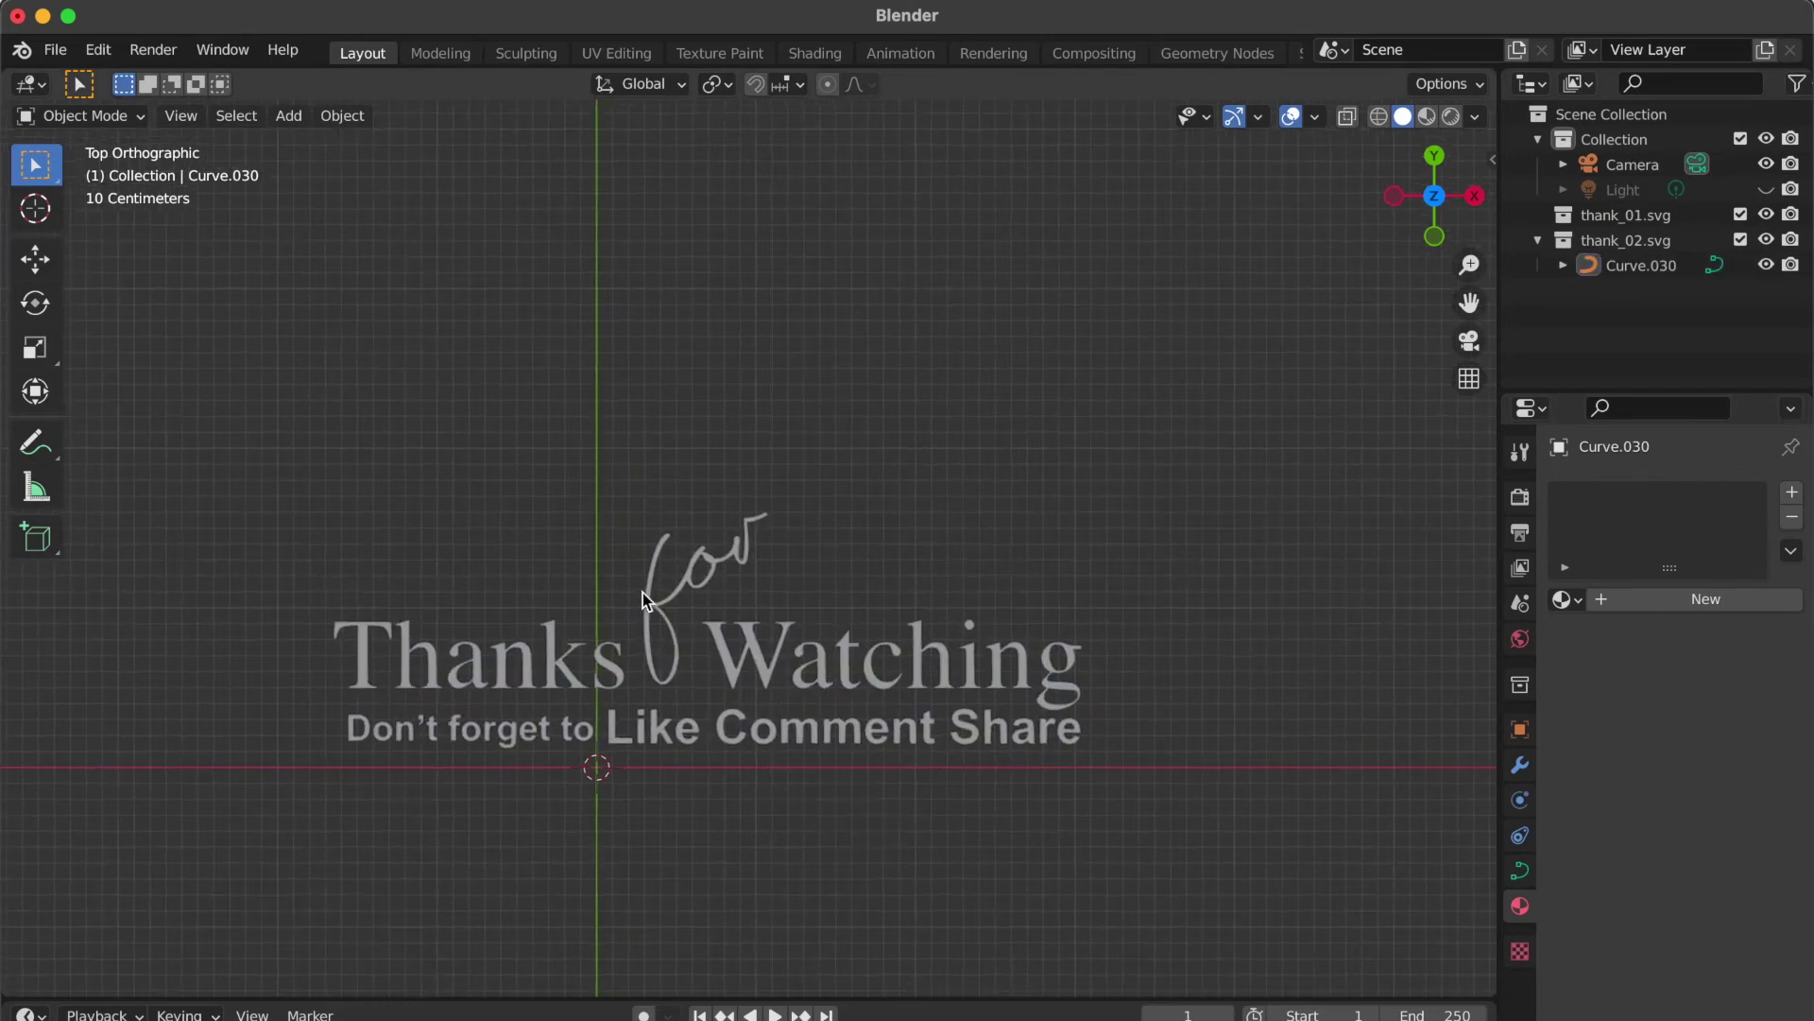
scroll(643, 599, down, 1)
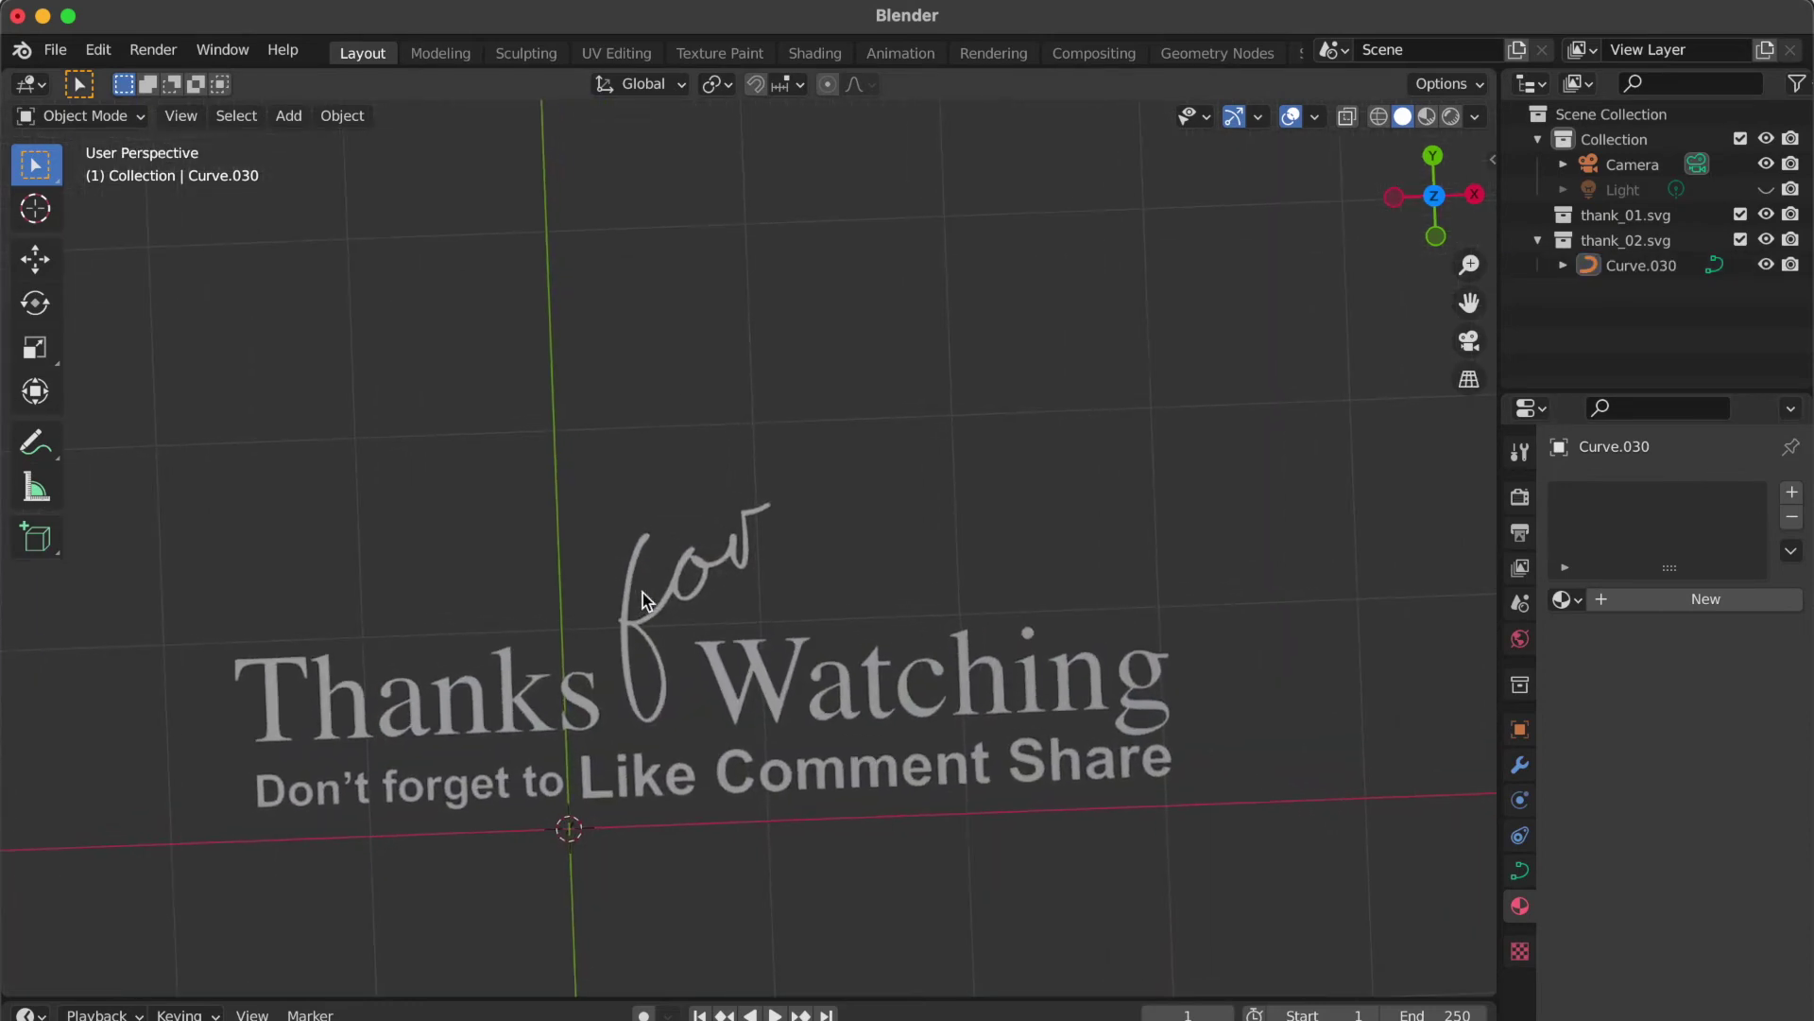
key(KP_7)
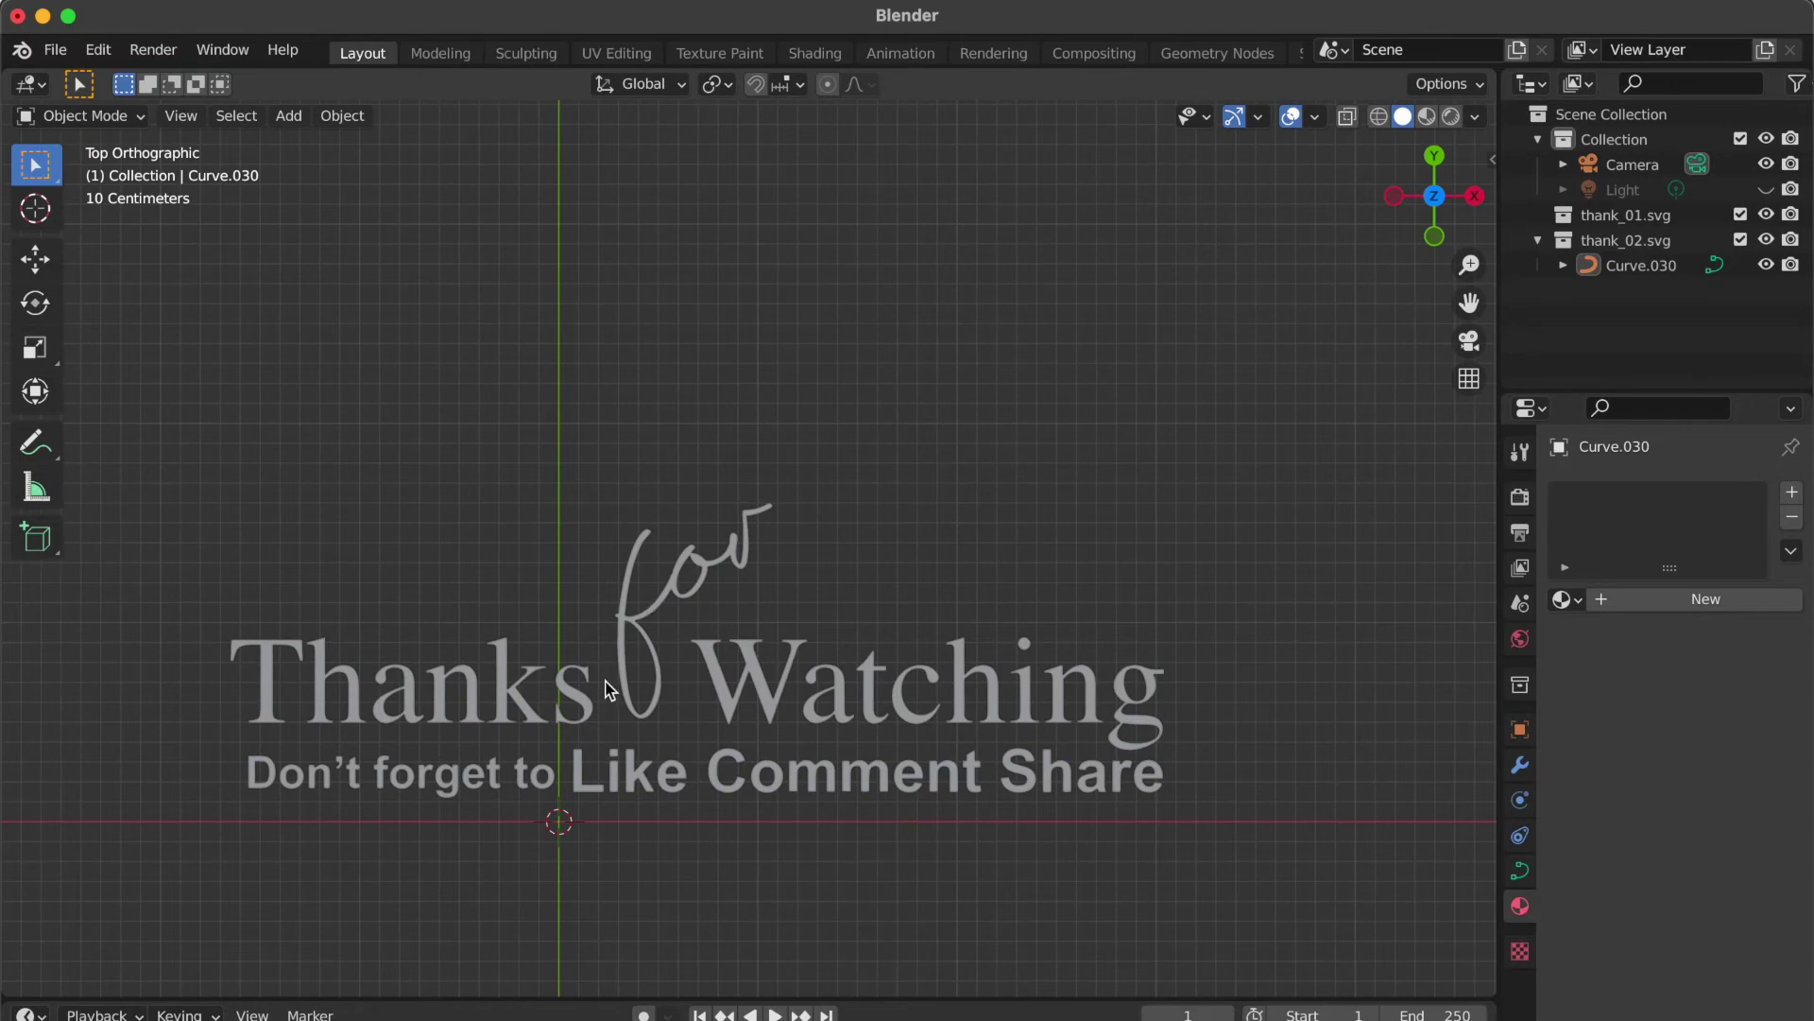
click(574, 694)
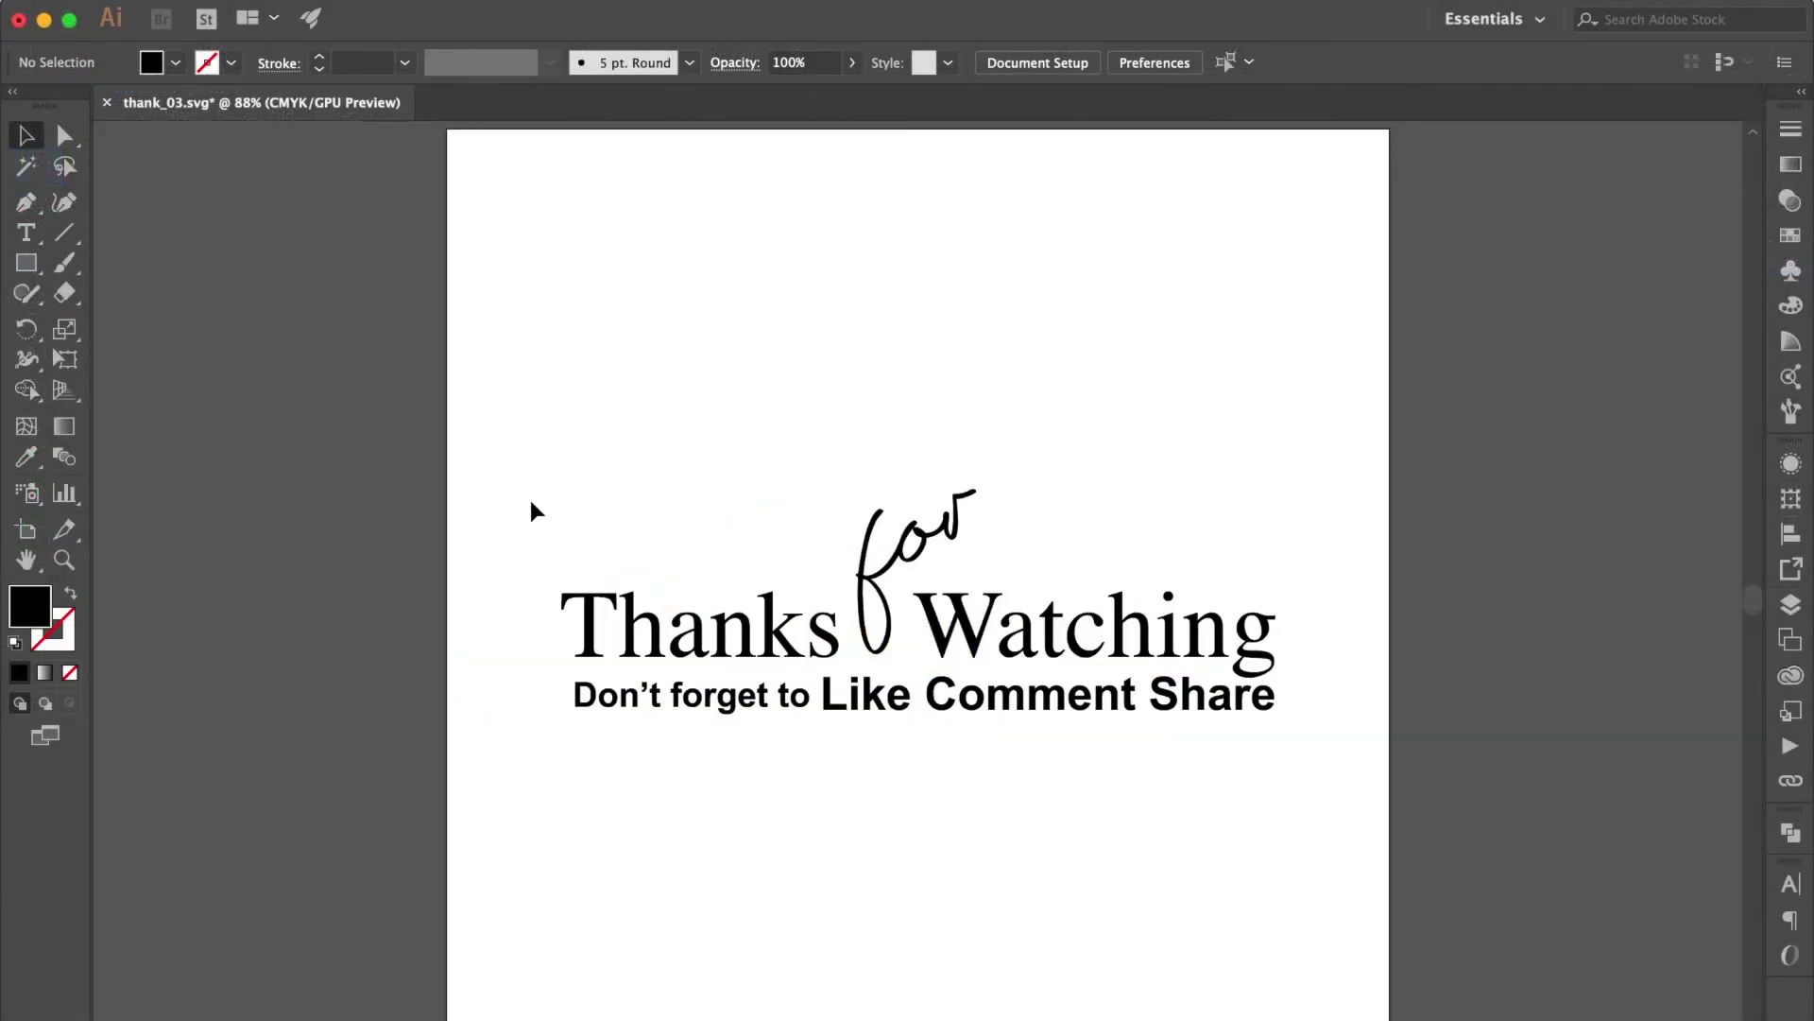
- Make the Thanks for Watching lettering and second line into a compound path
drag(532, 510, 1300, 631)
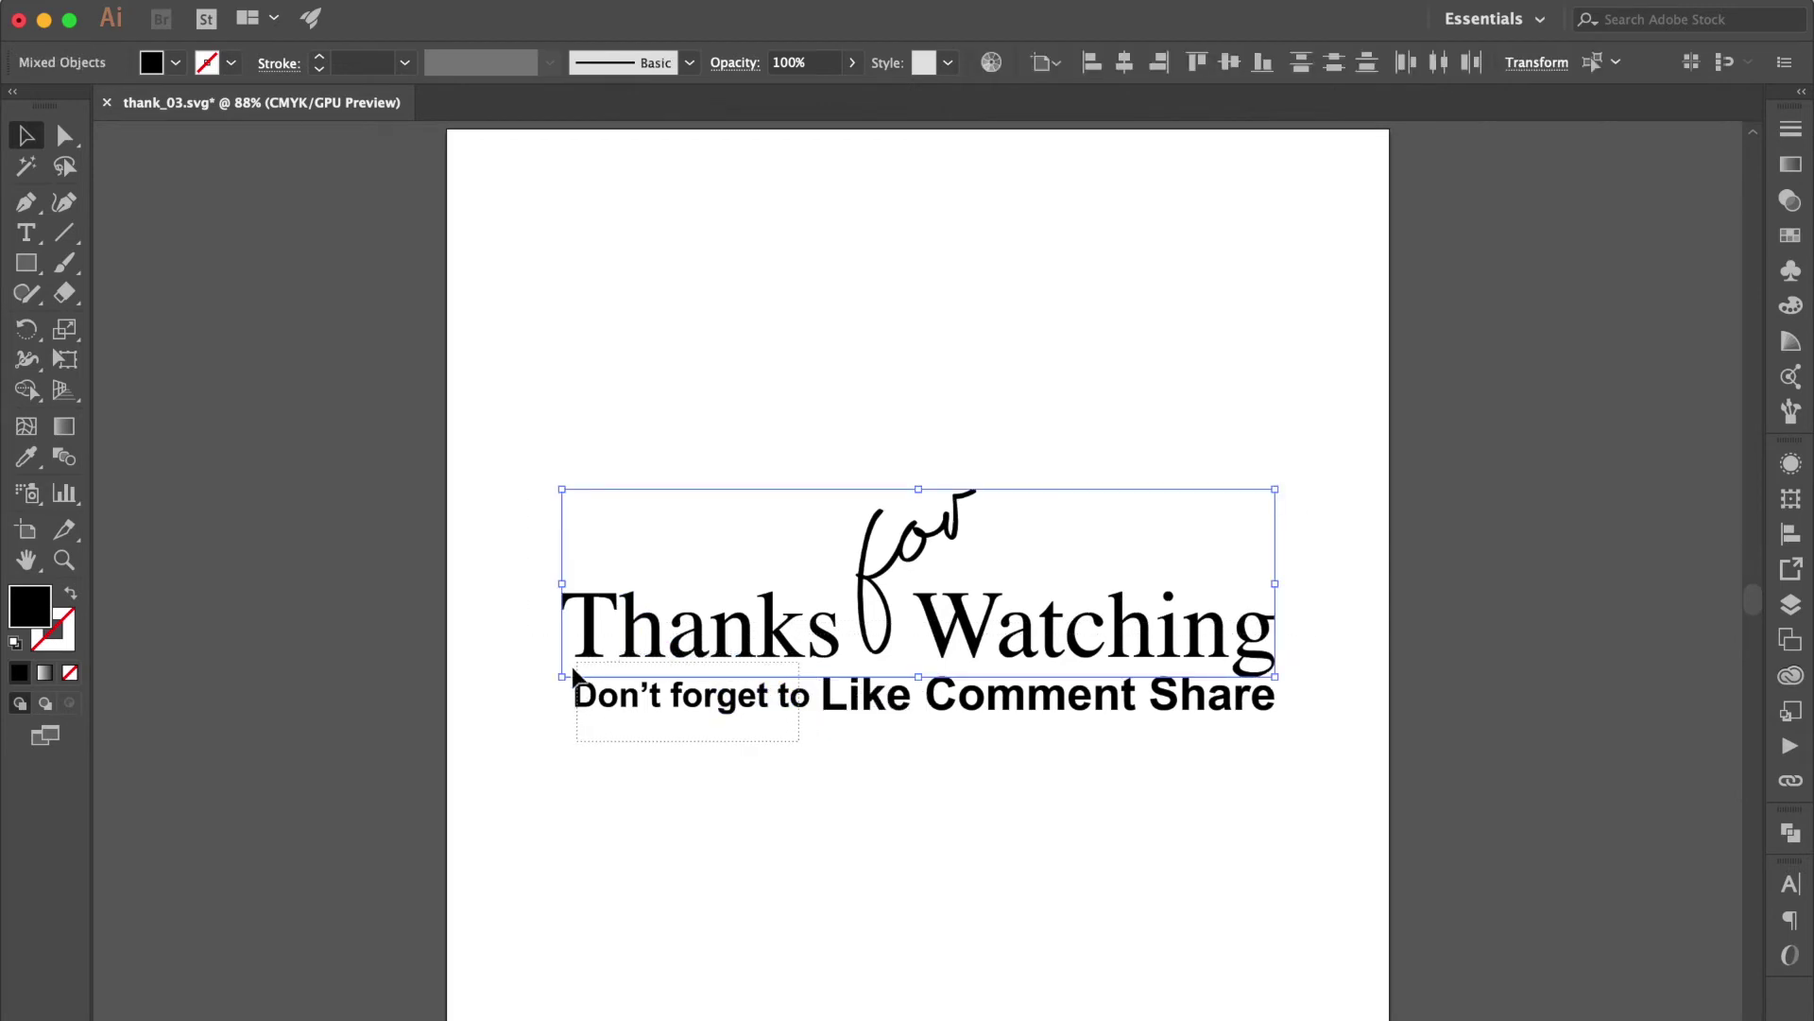
shift+click(558, 696)
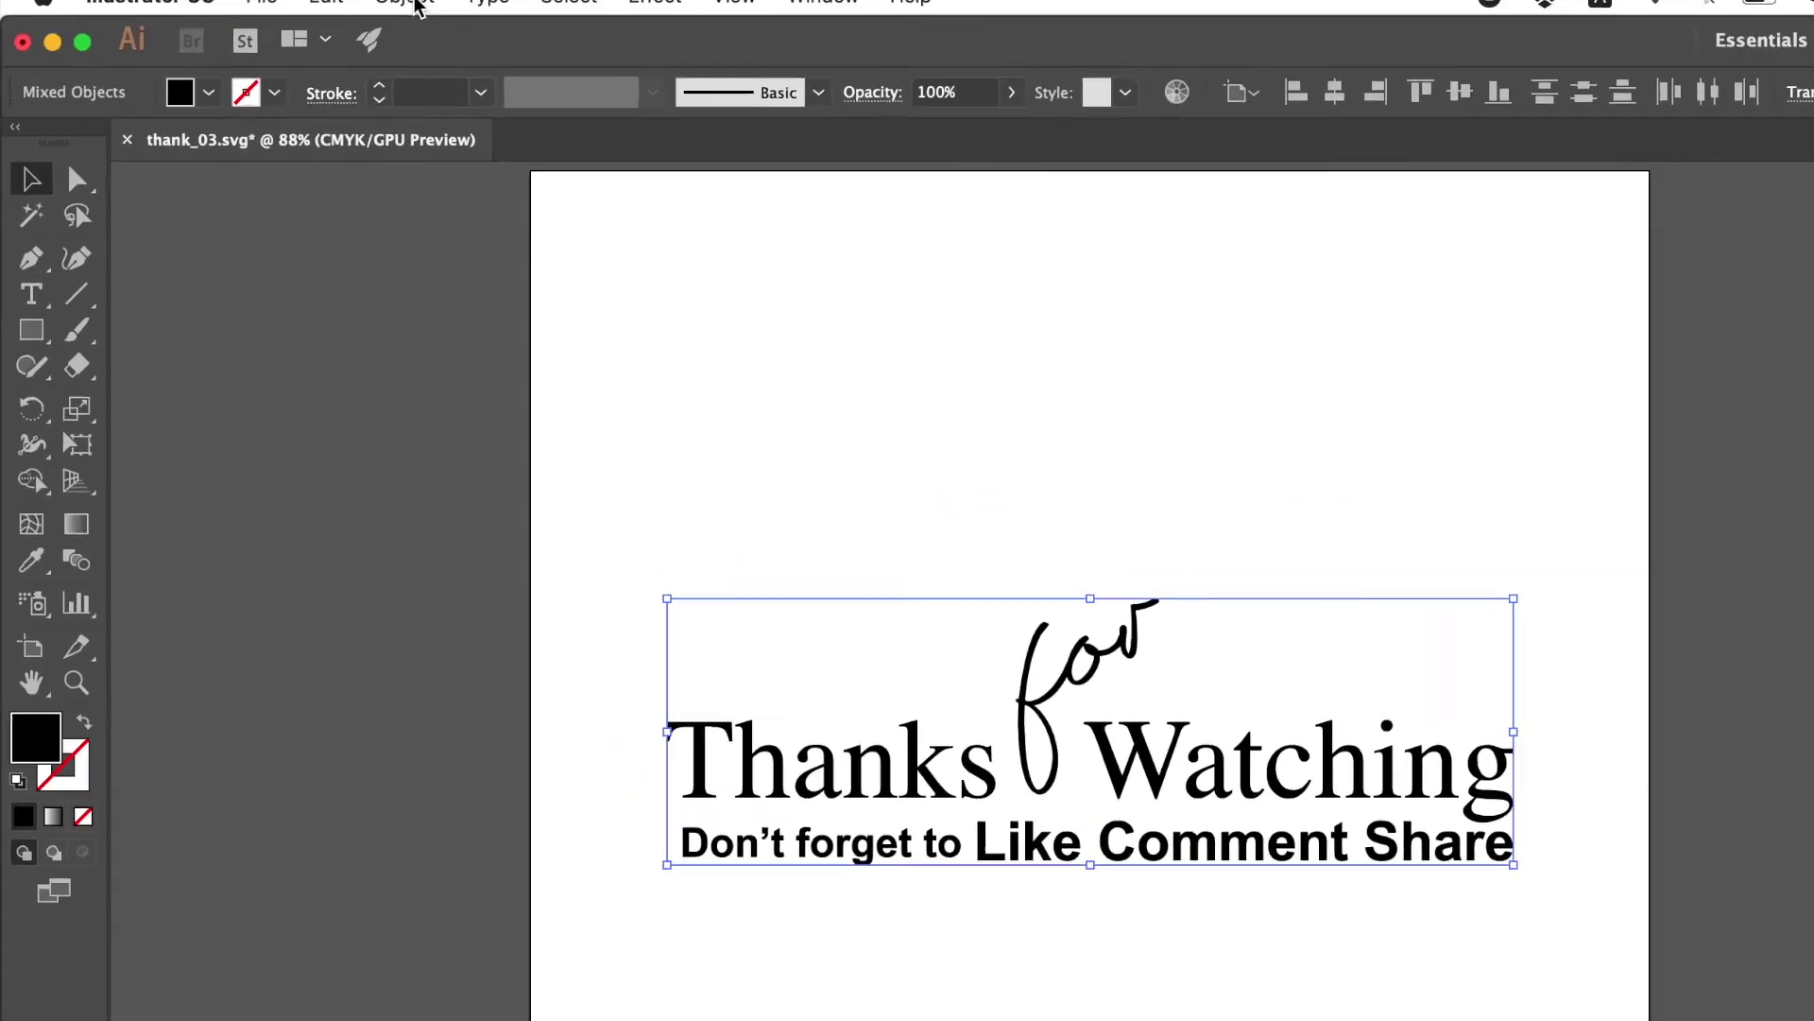
click(345, 0)
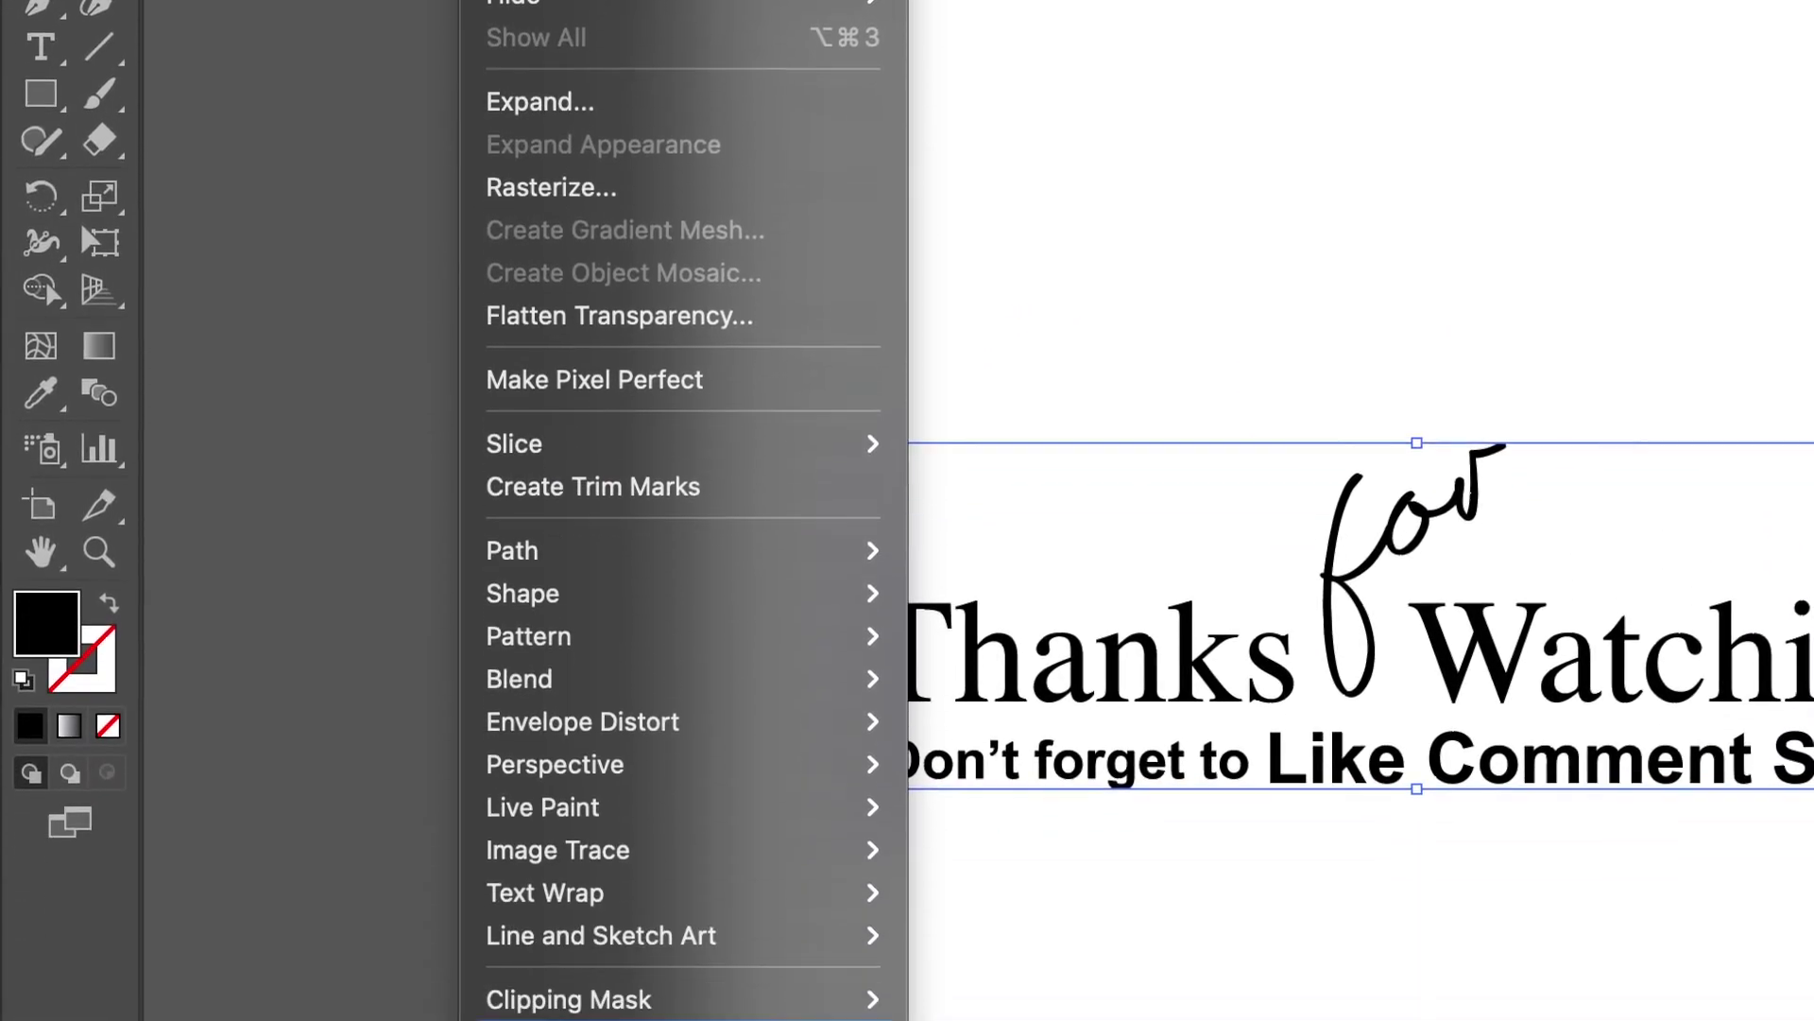
mouse_move(648, 1020)
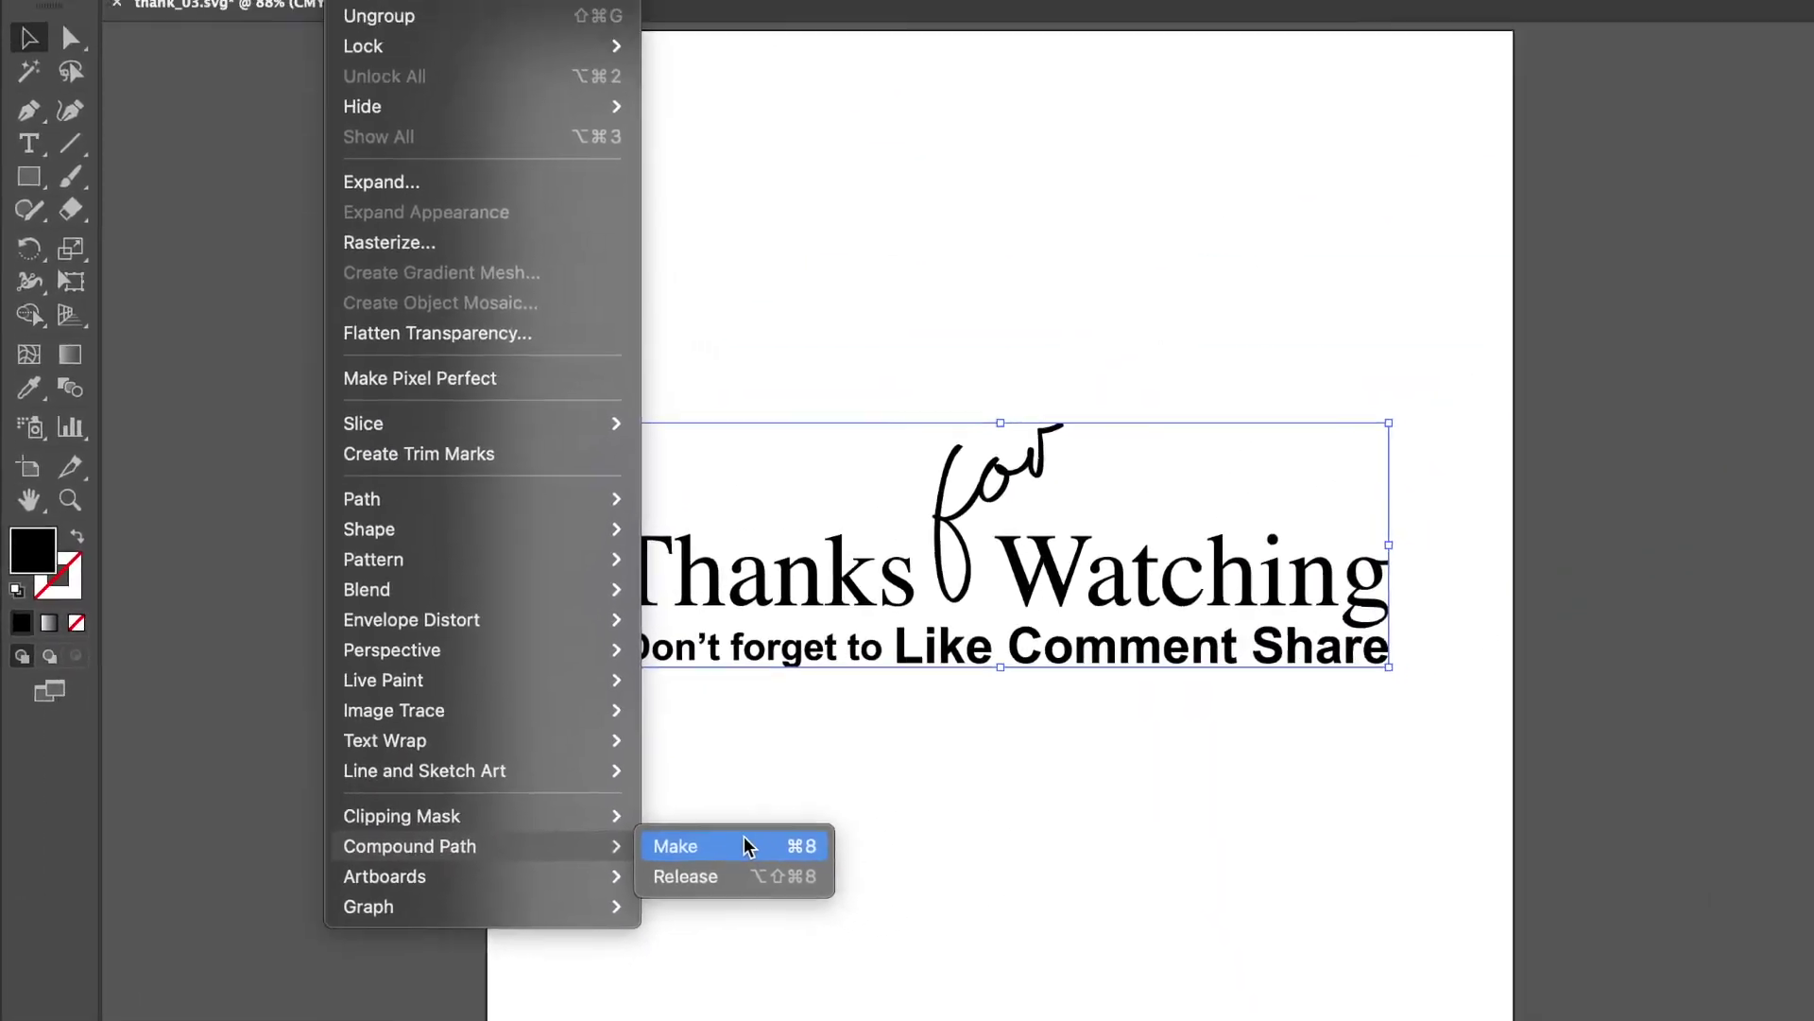
click(747, 846)
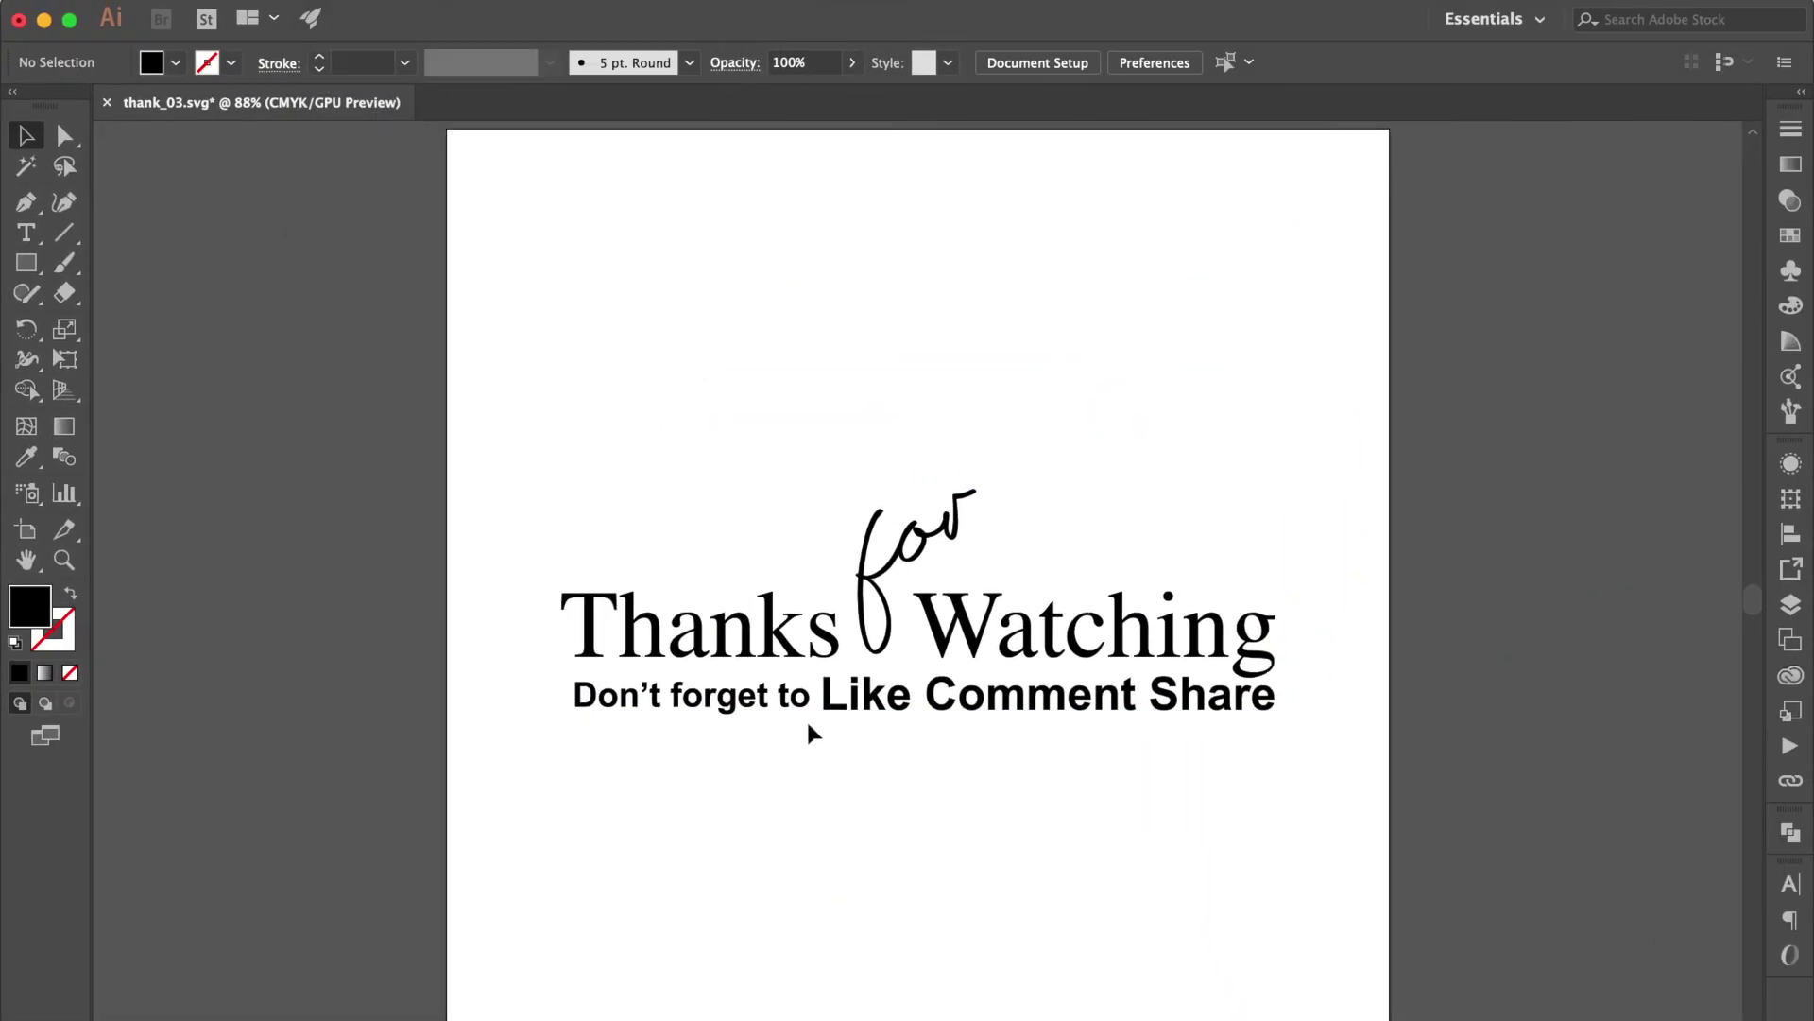
- Make the word Like its own compound path
click(908, 689)
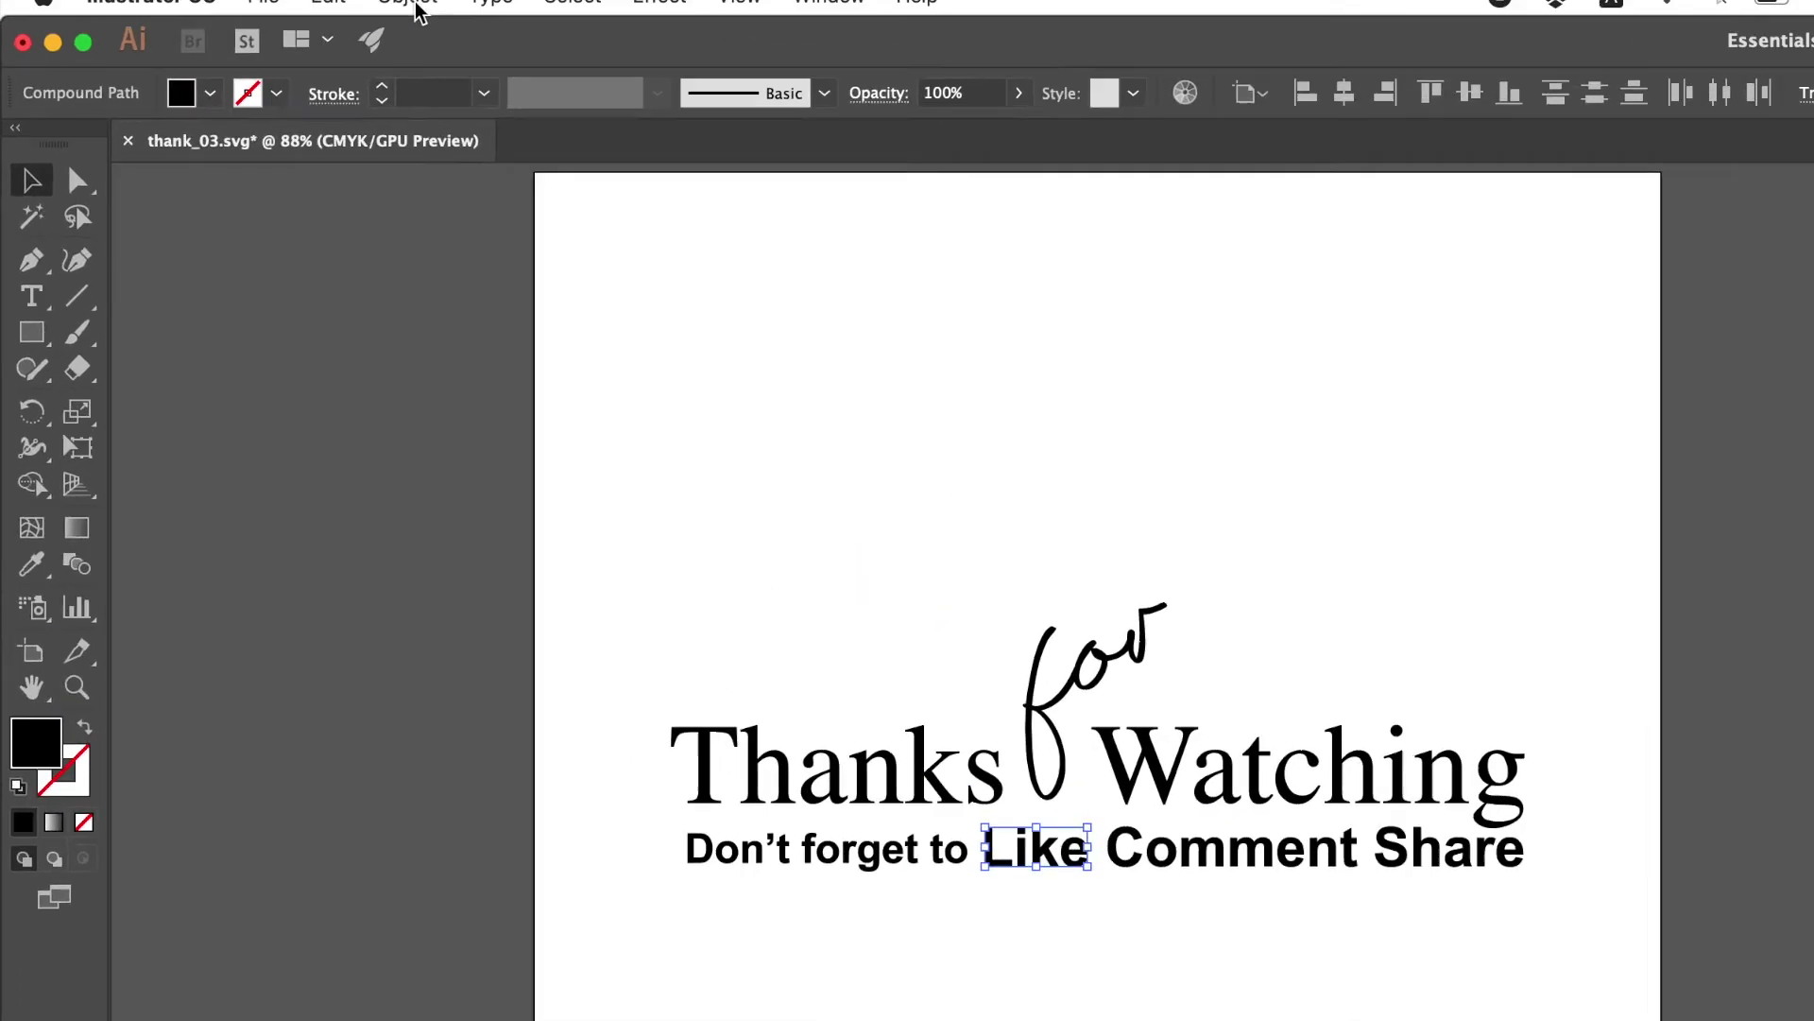
click(330, 0)
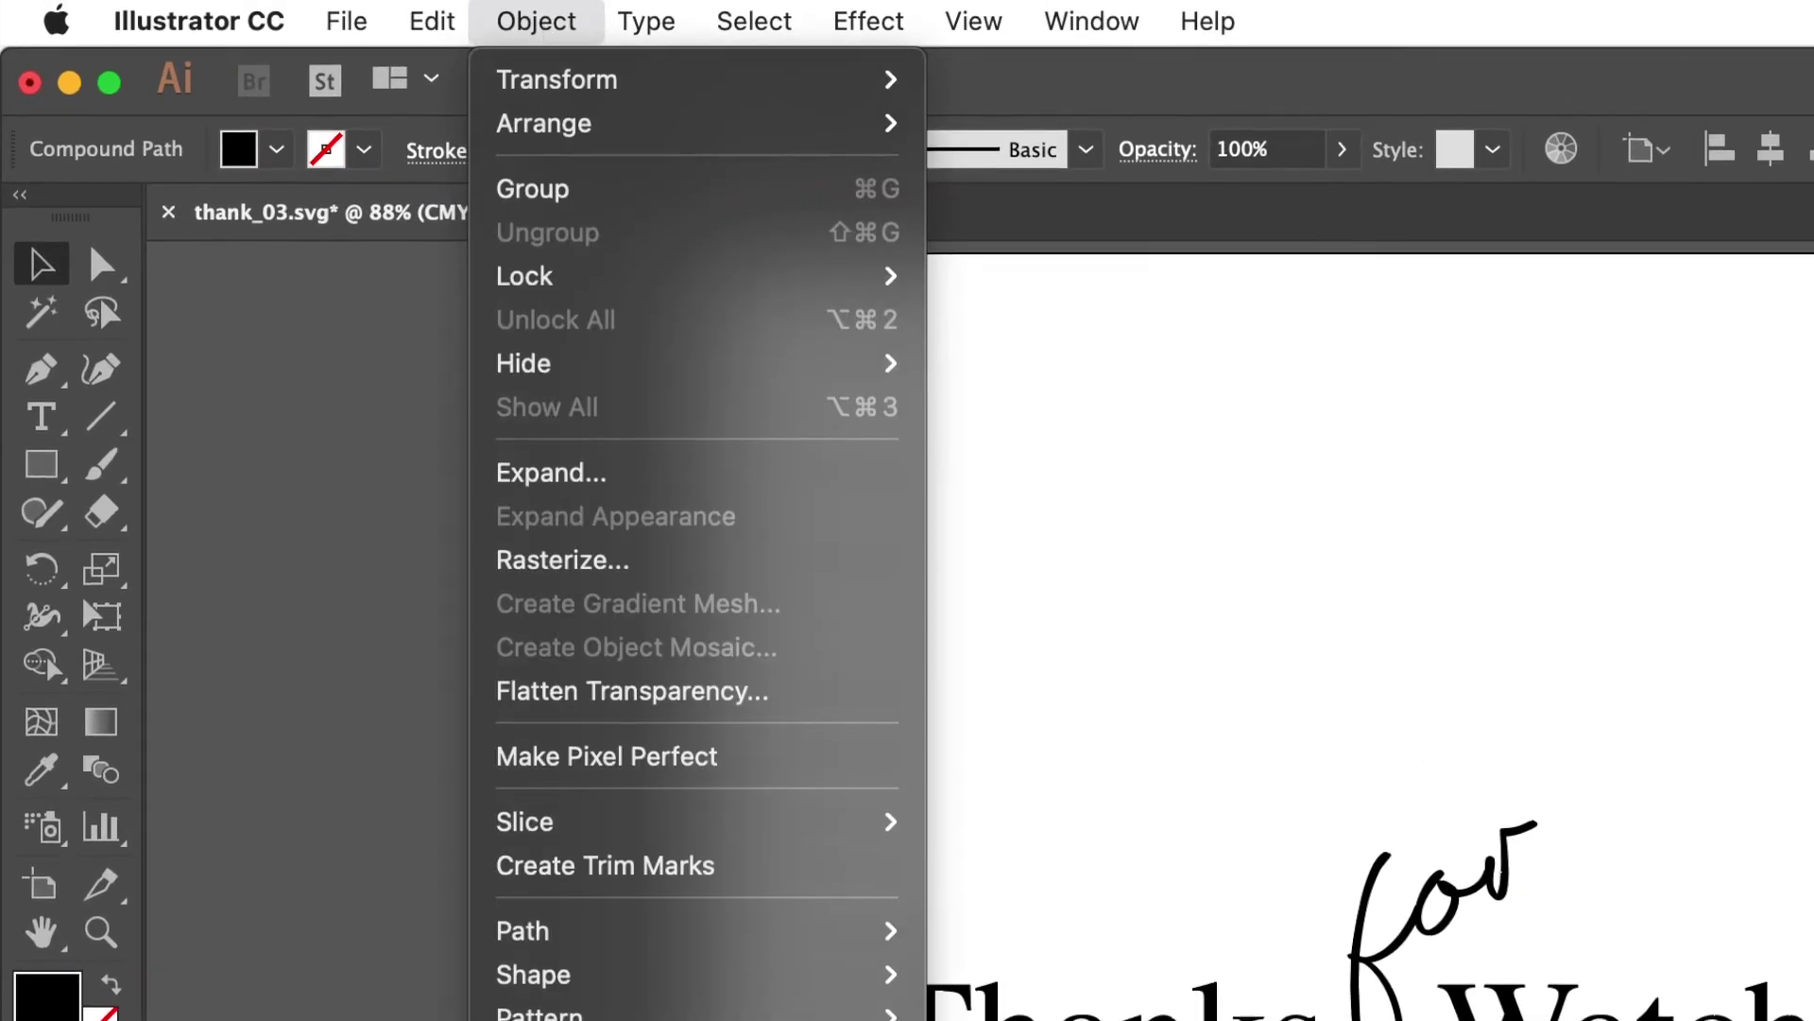
mouse_move(484, 859)
mouse_move(767, 988)
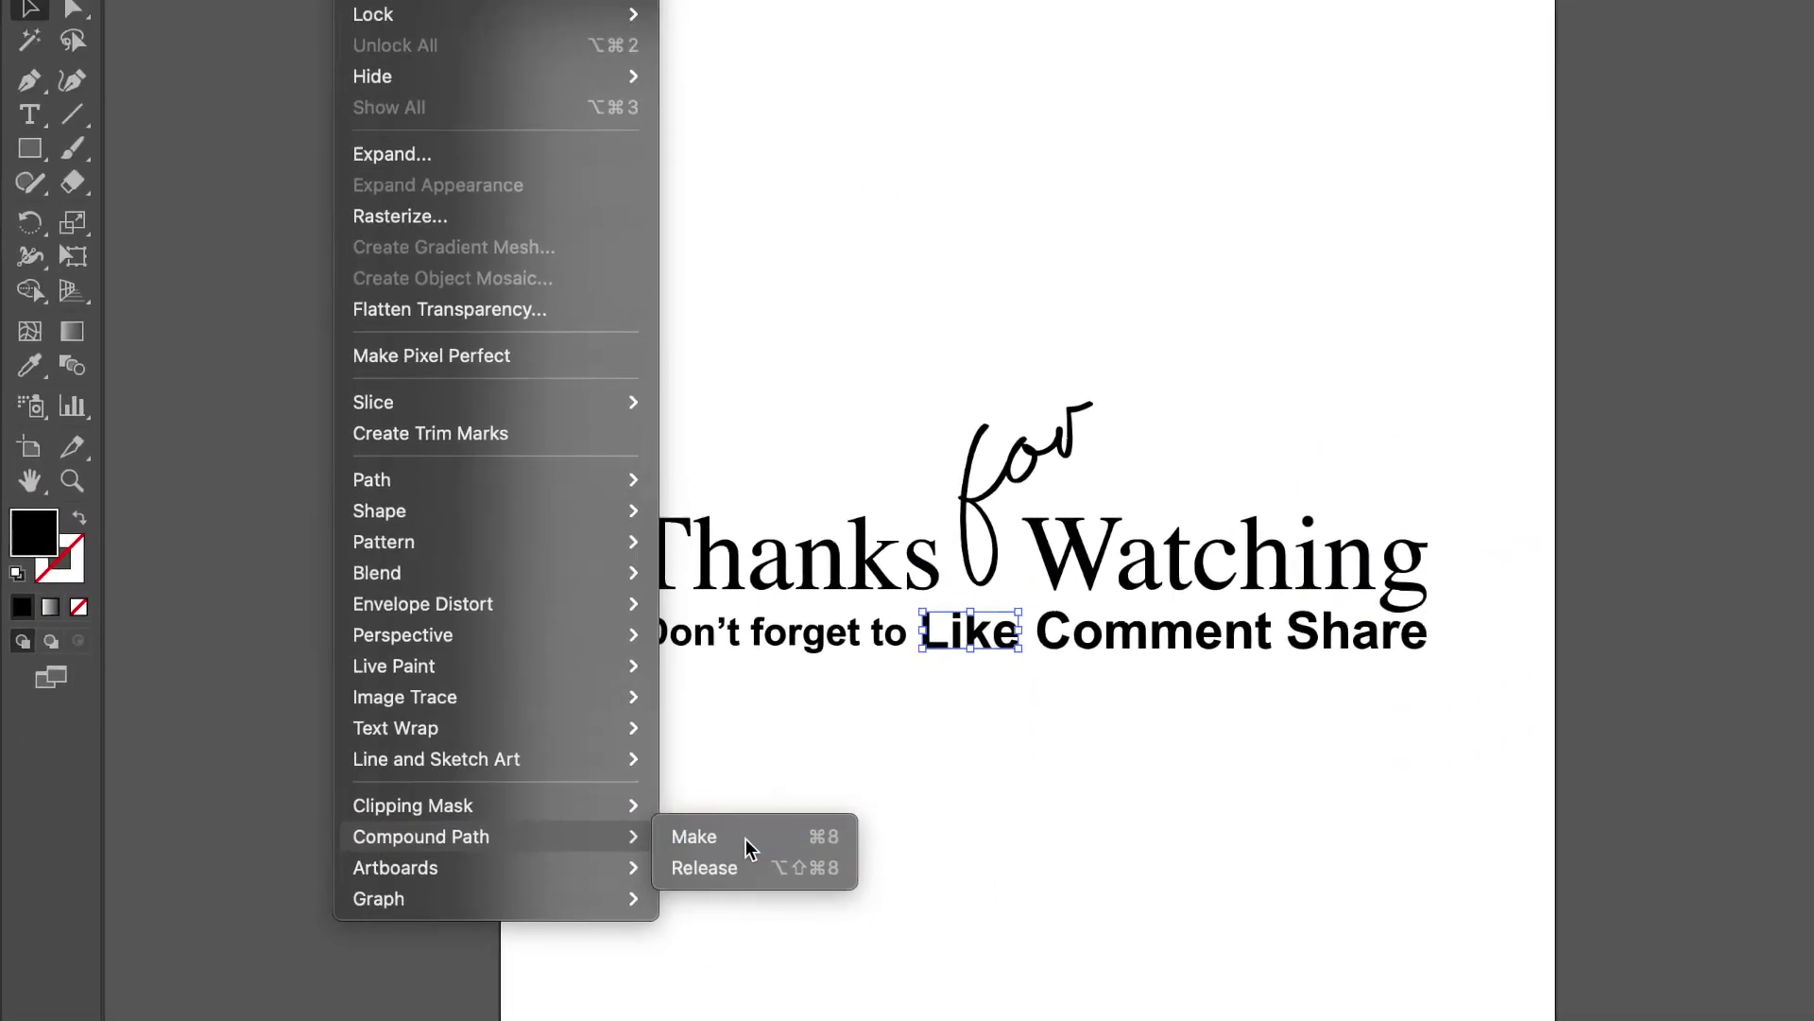
click(1040, 988)
click(931, 742)
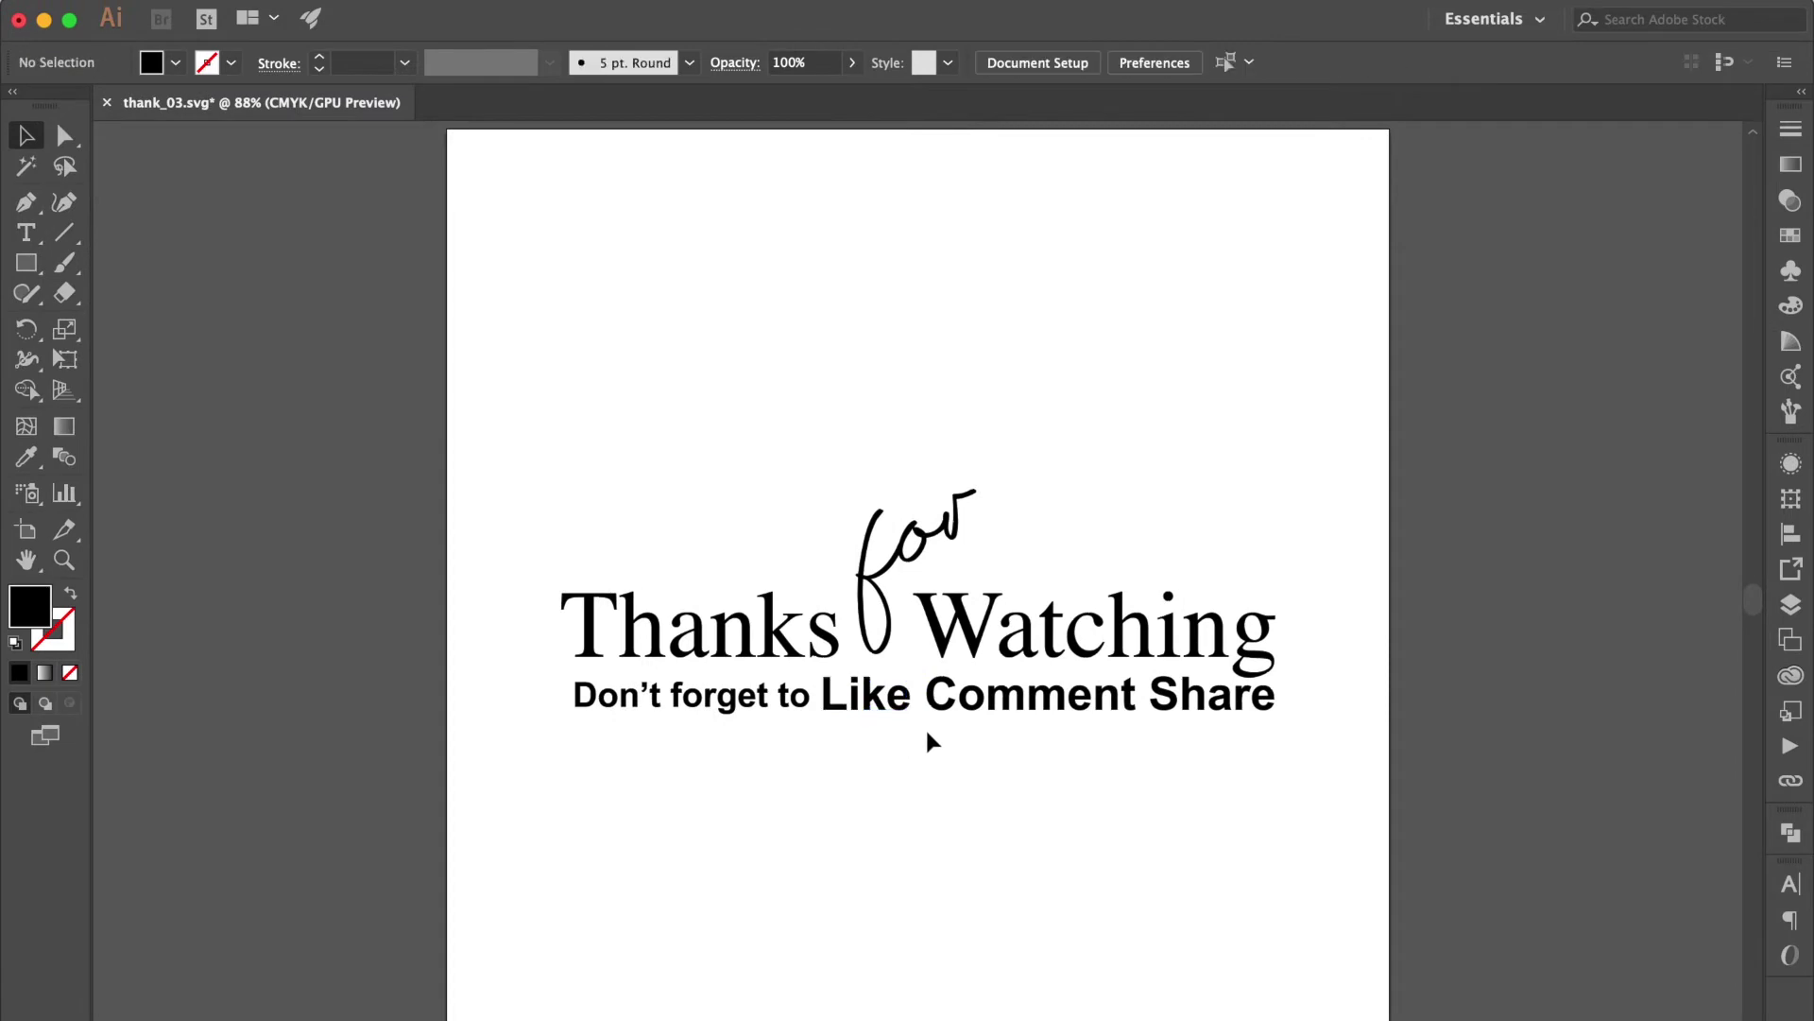
- Make the words Comment and Share each into their own compound path
click(1134, 688)
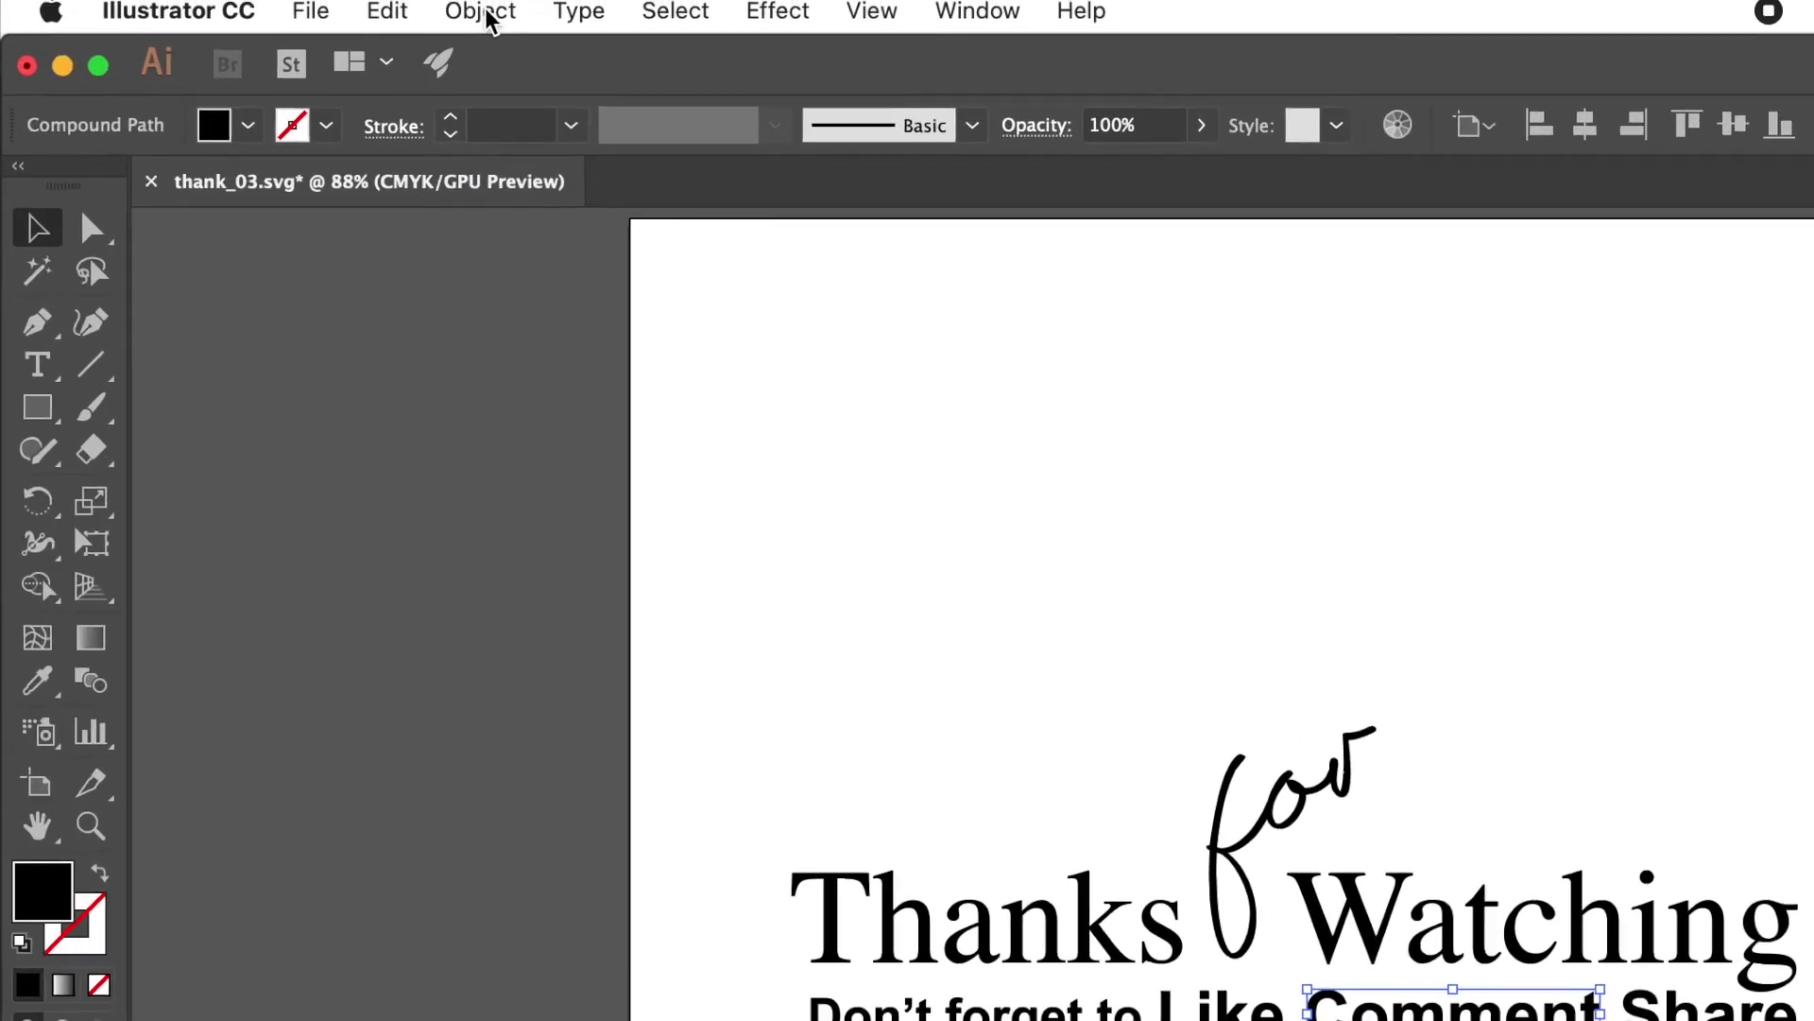
click(336, 0)
mouse_move(708, 1020)
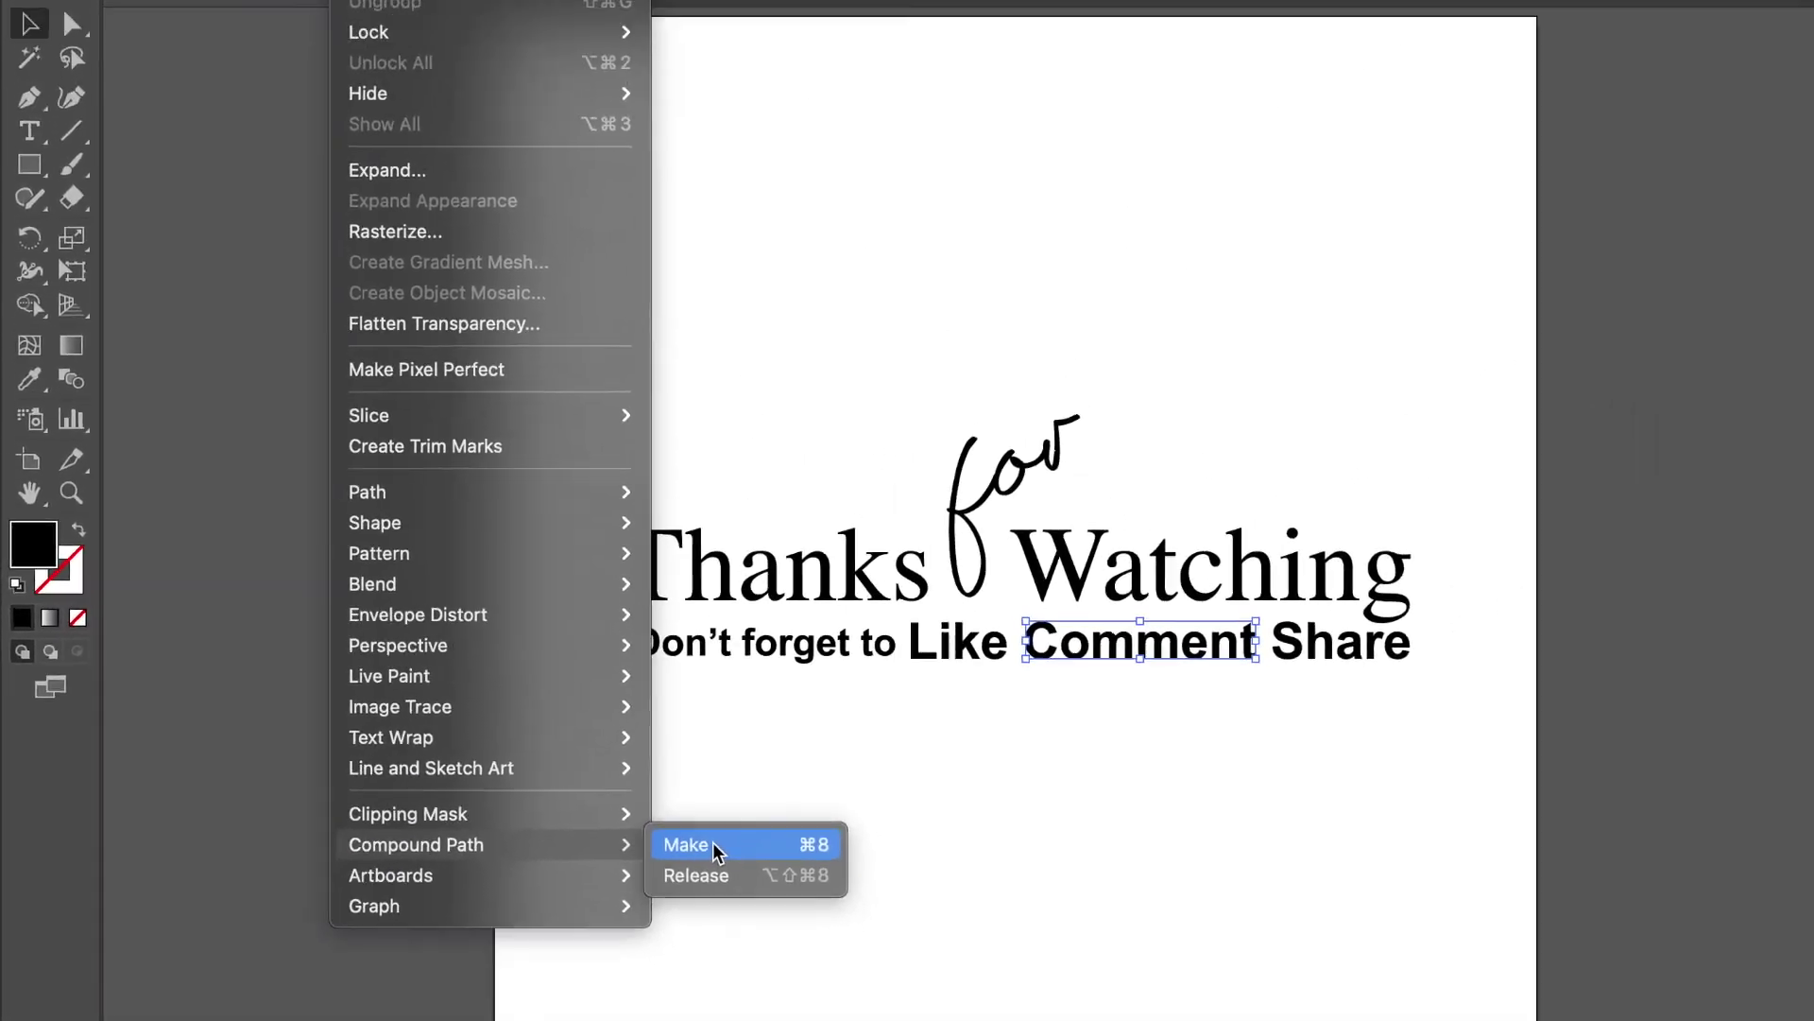
click(715, 848)
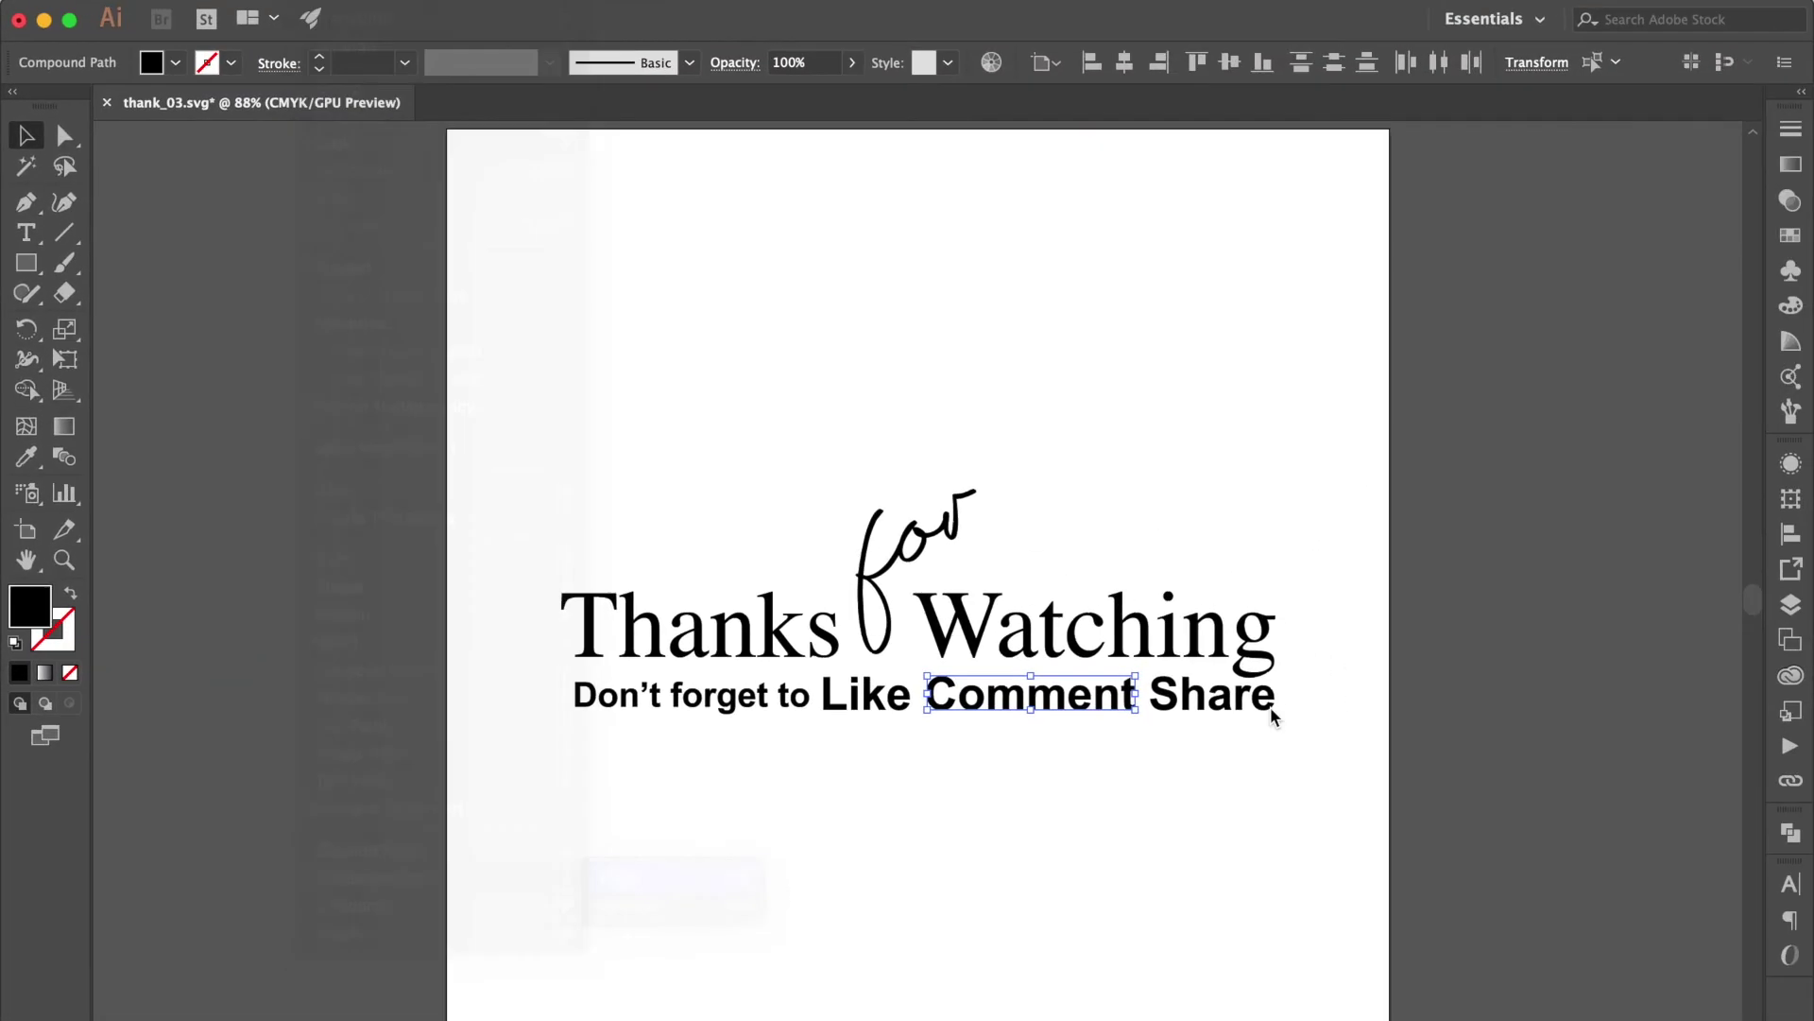
click(1287, 681)
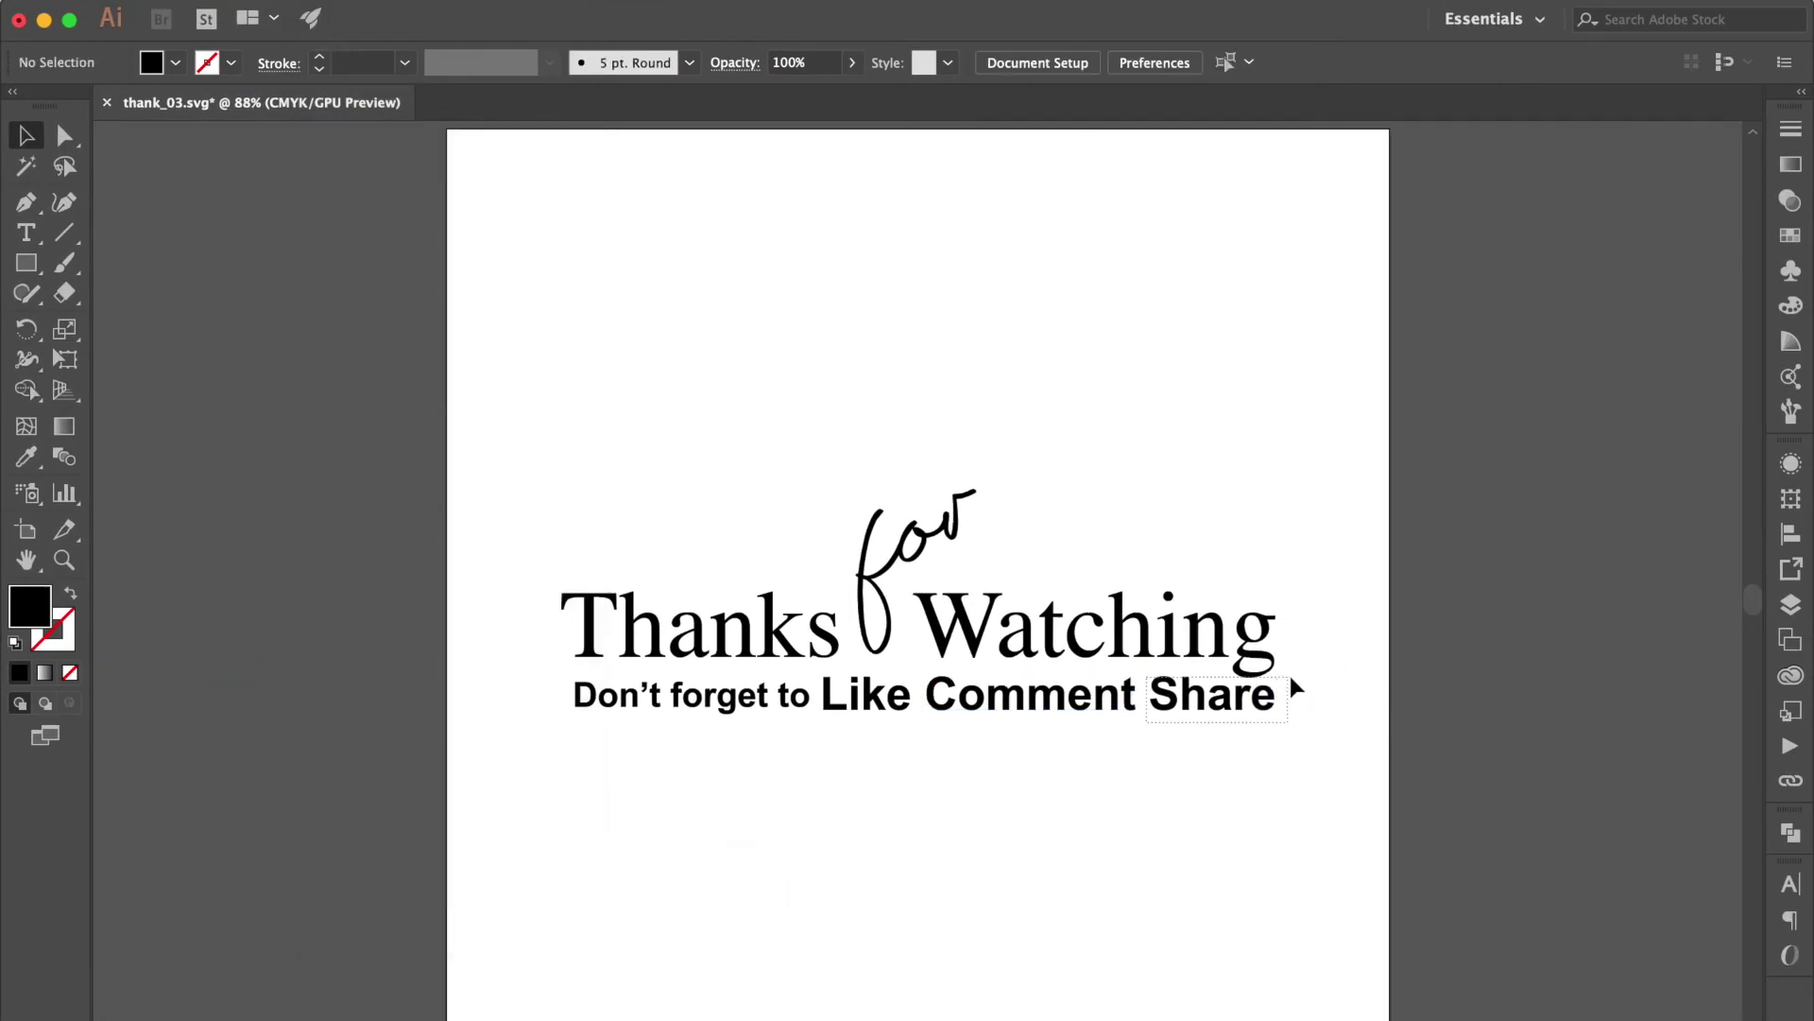
click(1268, 697)
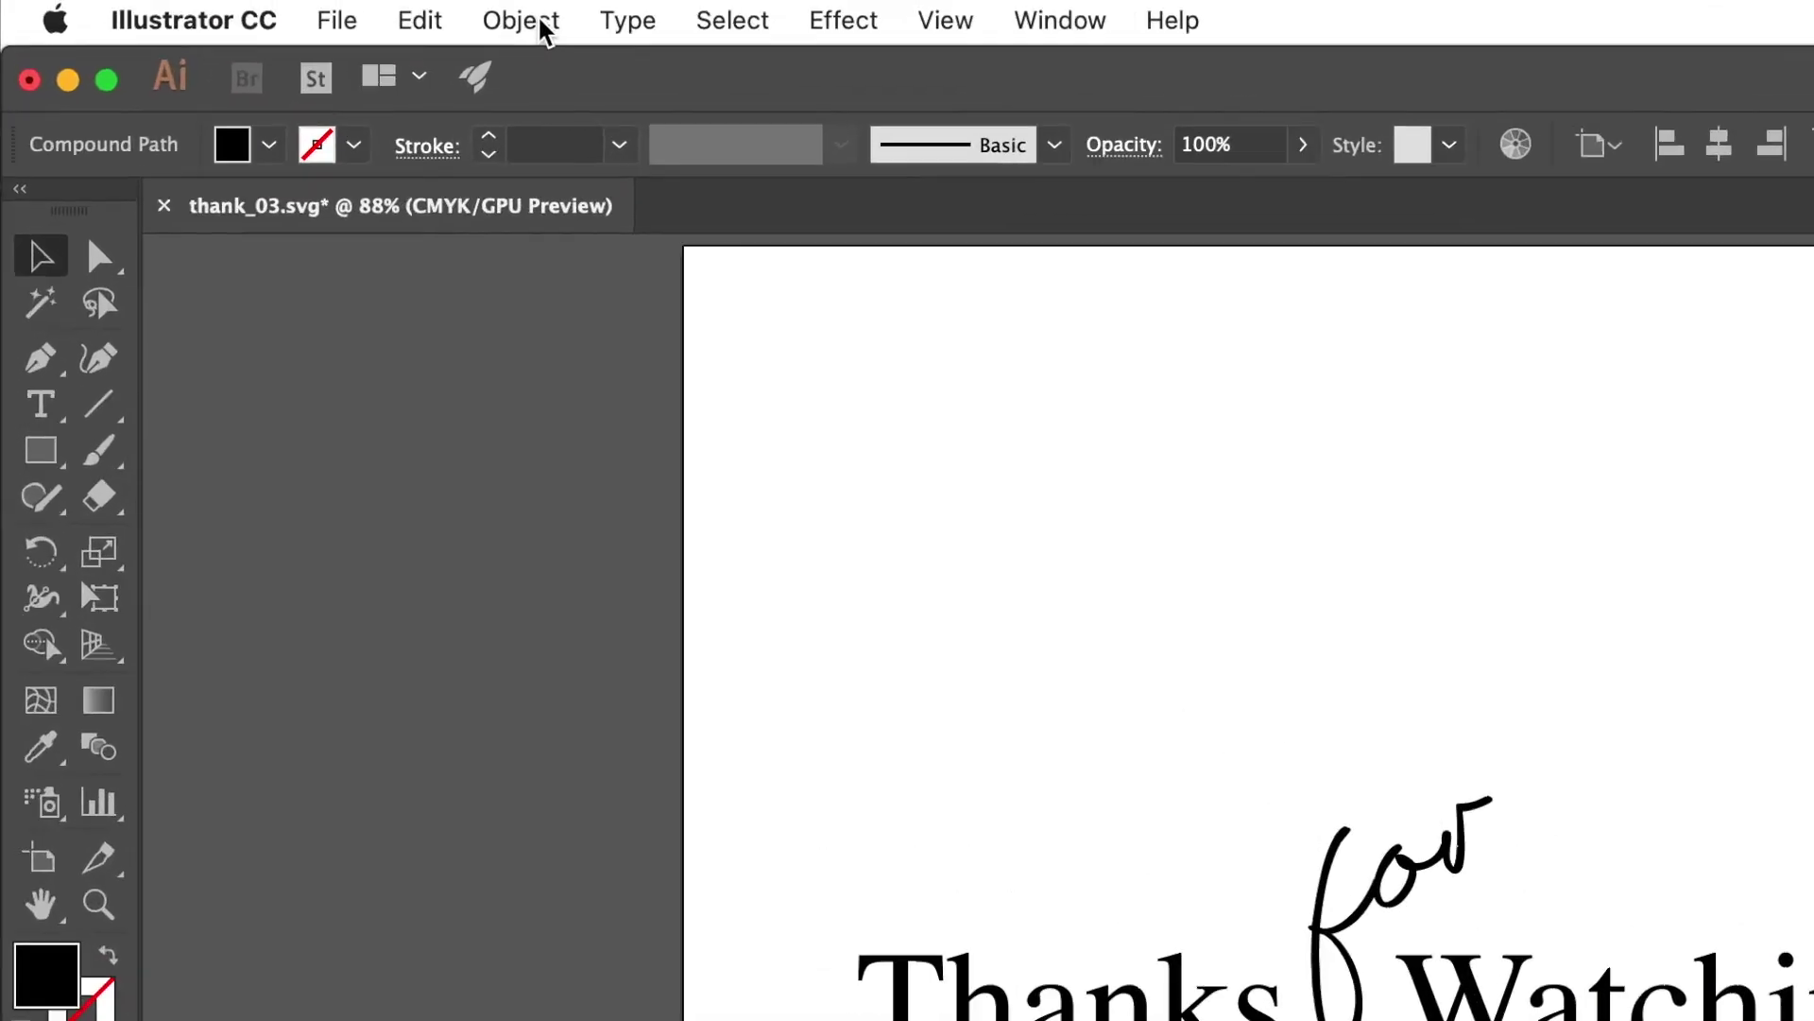
click(523, 19)
mouse_move(704, 912)
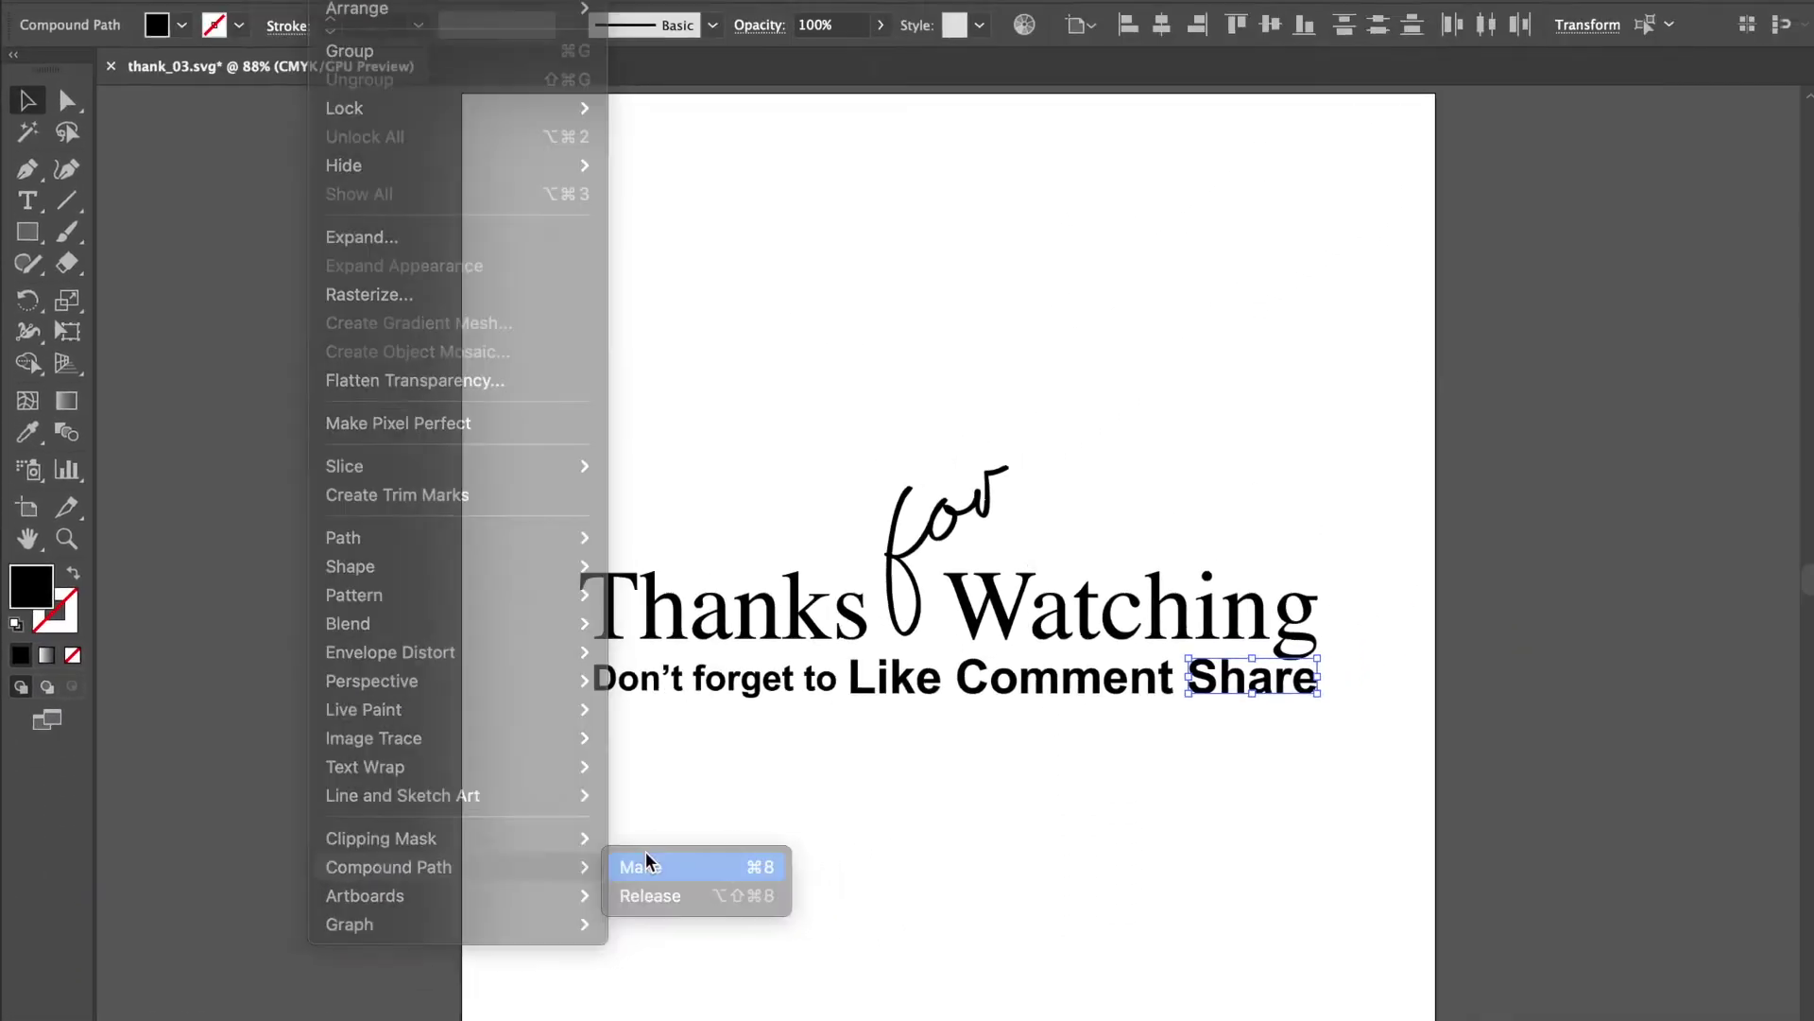
click(978, 896)
click(875, 841)
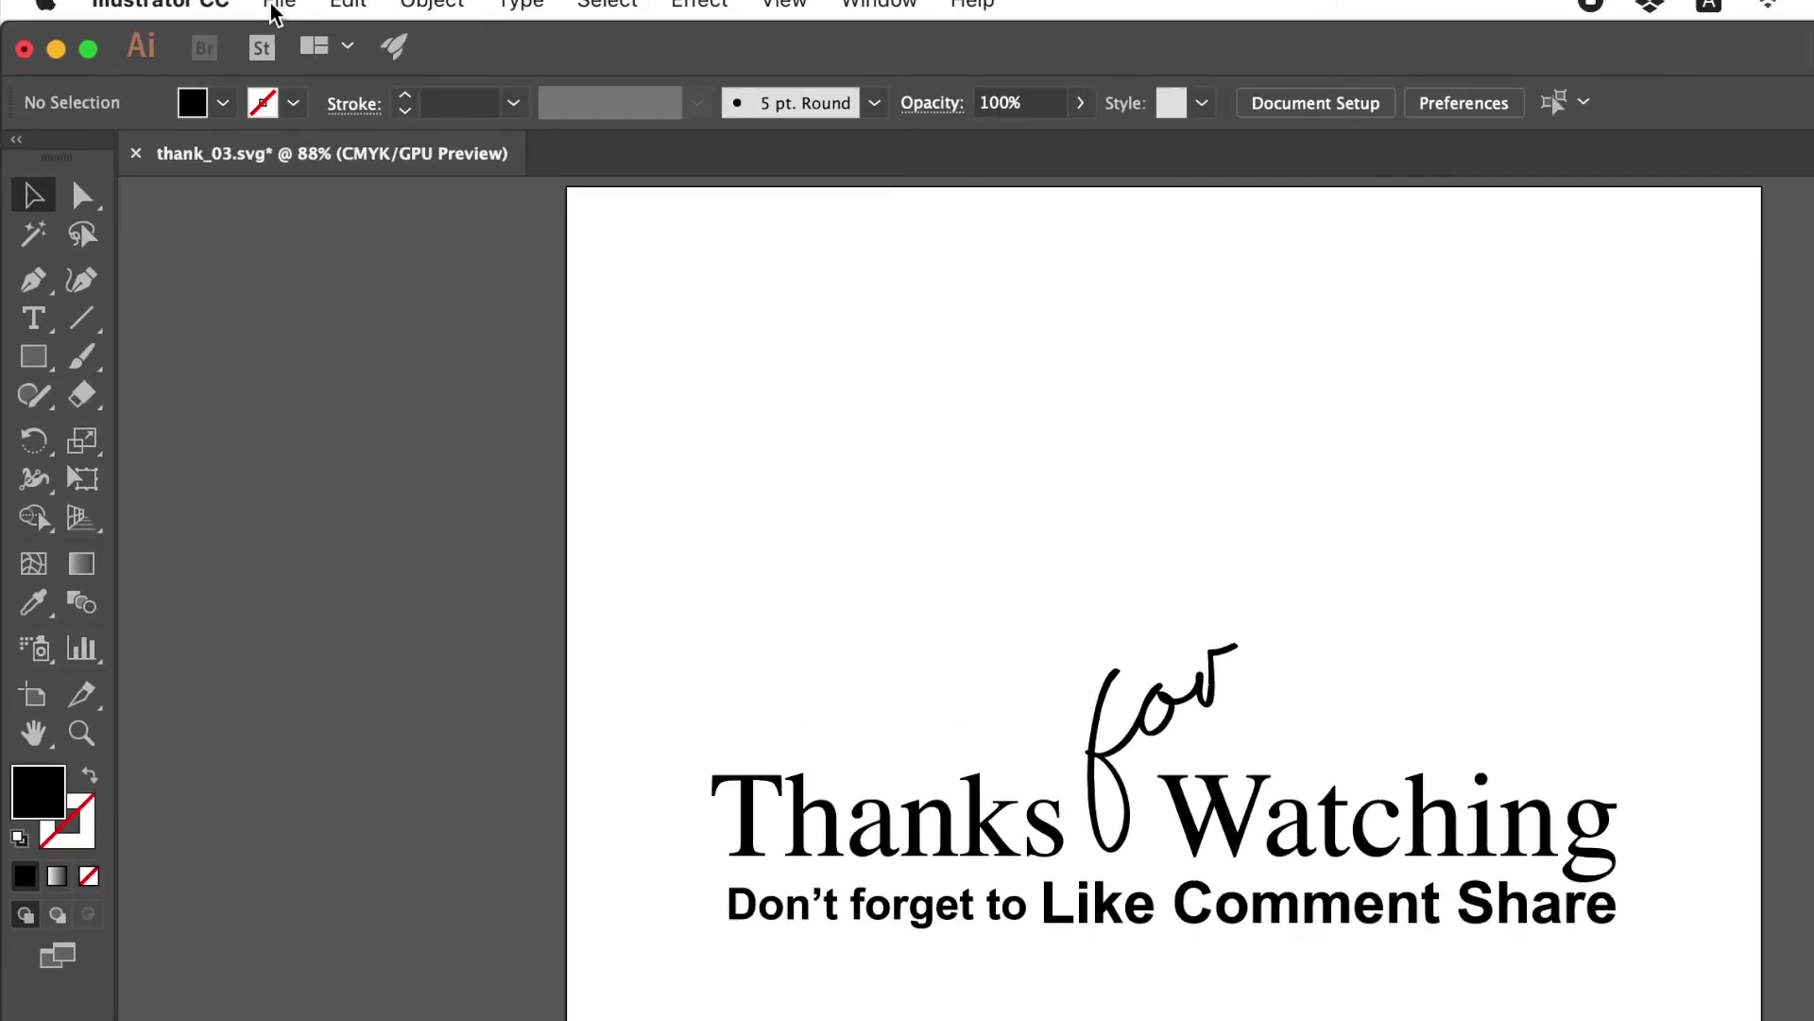
- Save the compound-path artwork as thank_03.svg in SVG format, accepting the SVG options
click(284, 5)
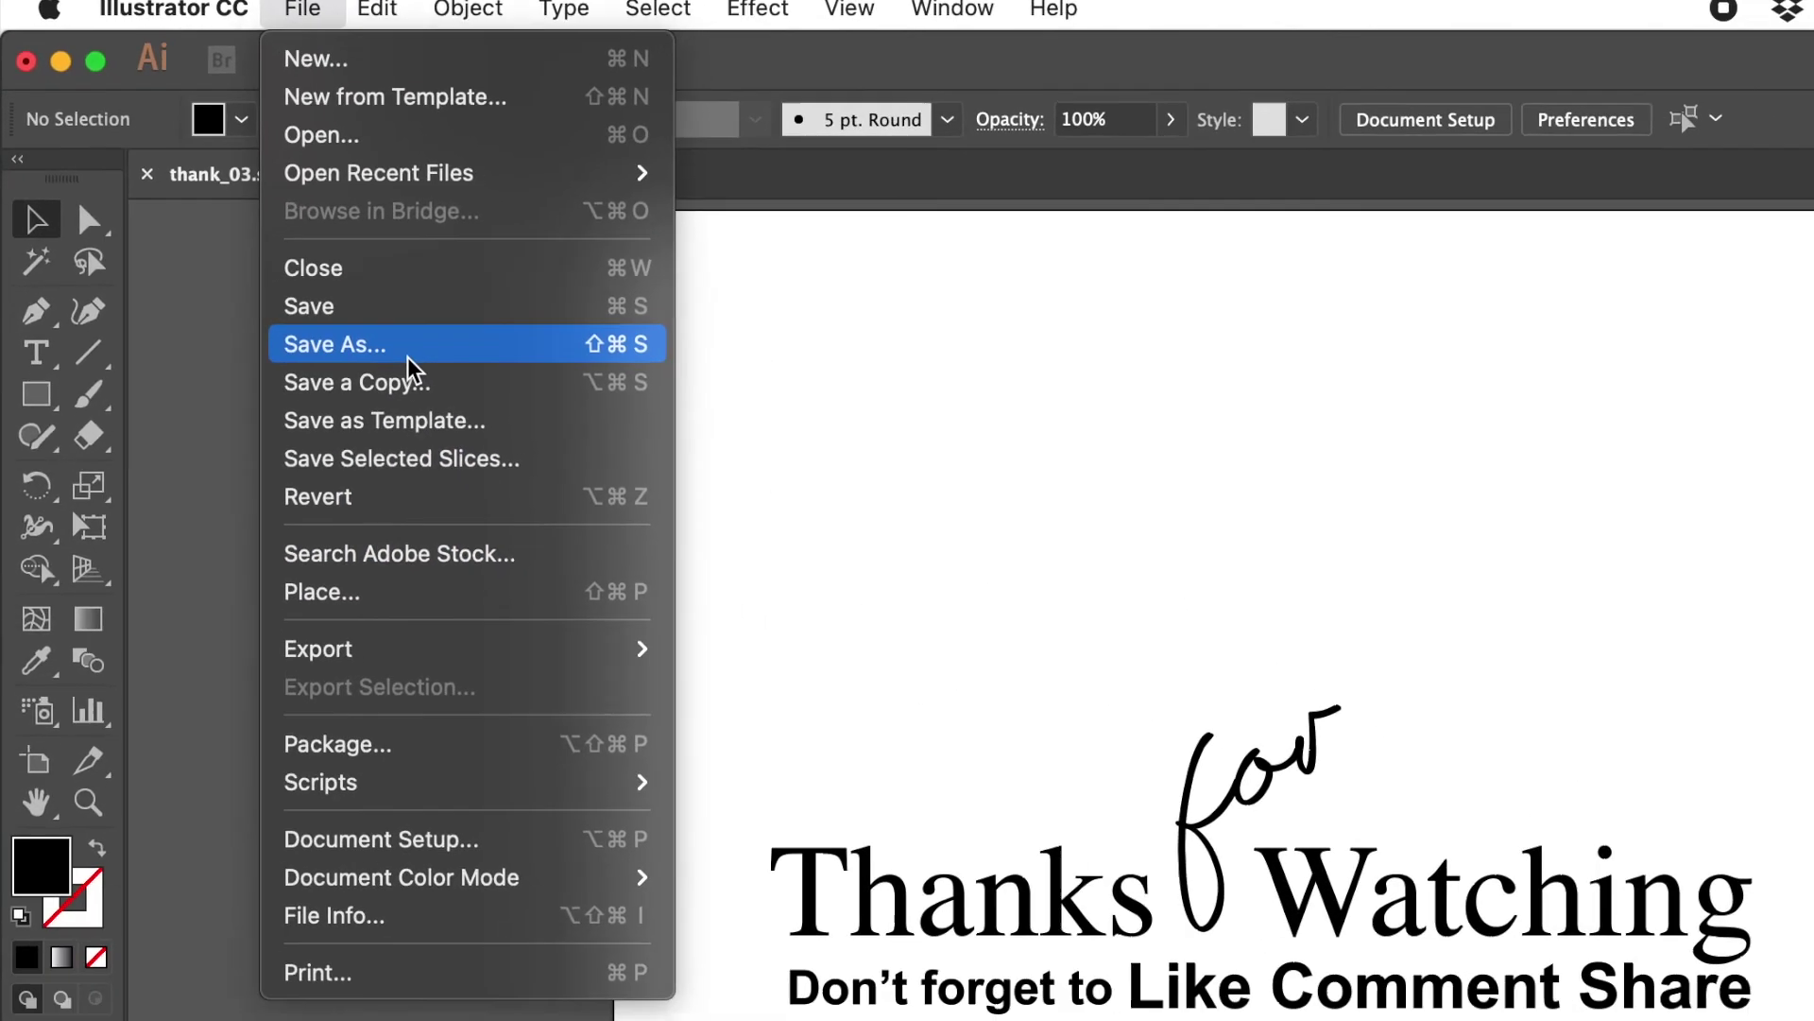
click(484, 443)
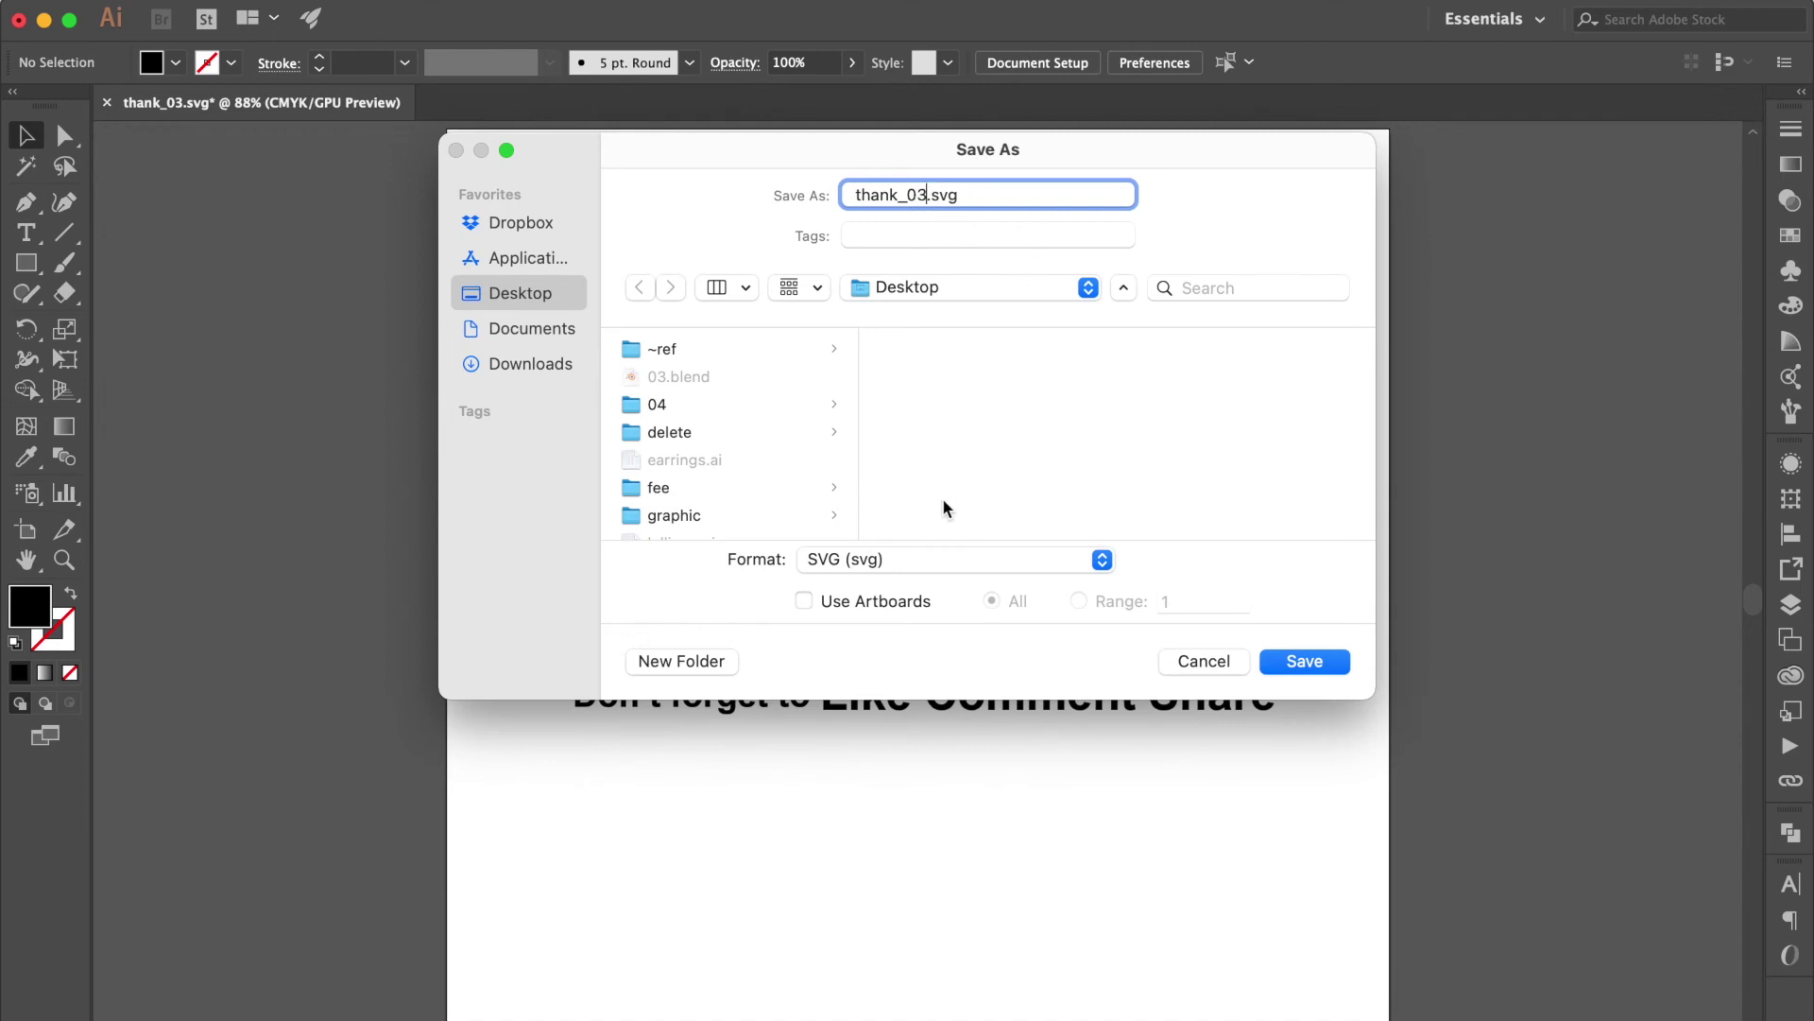
click(1300, 659)
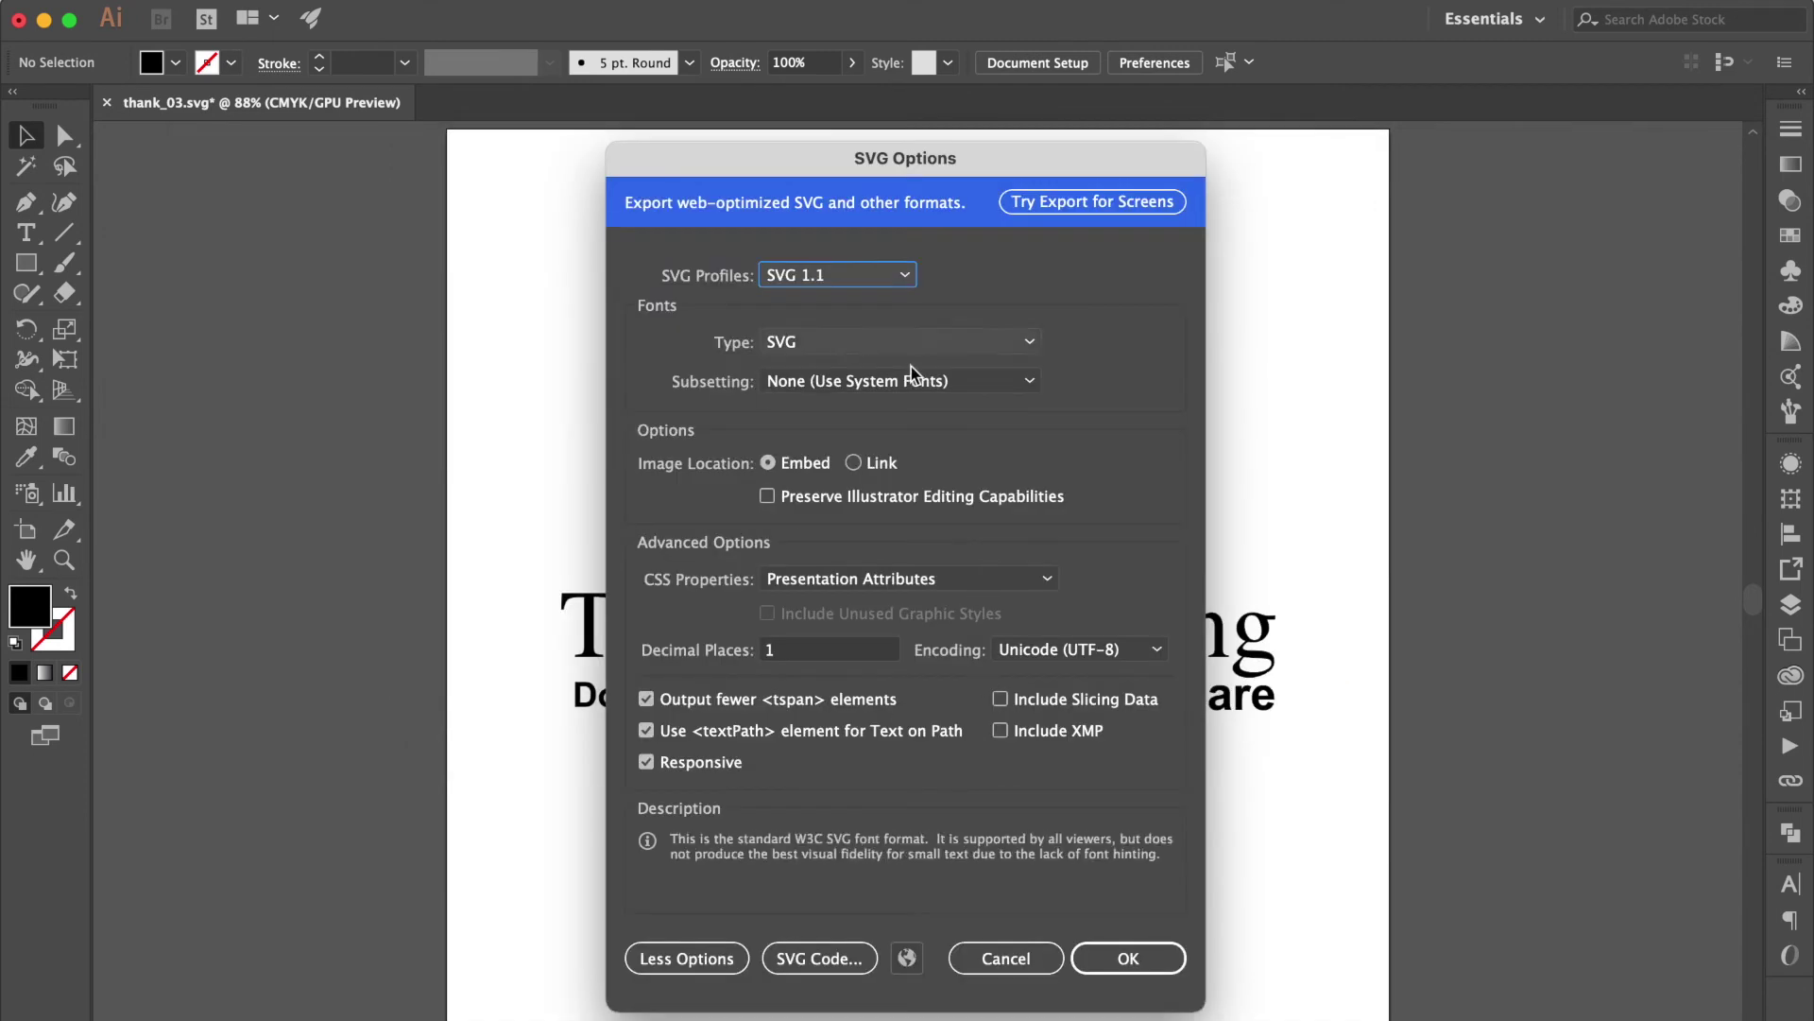
click(1121, 960)
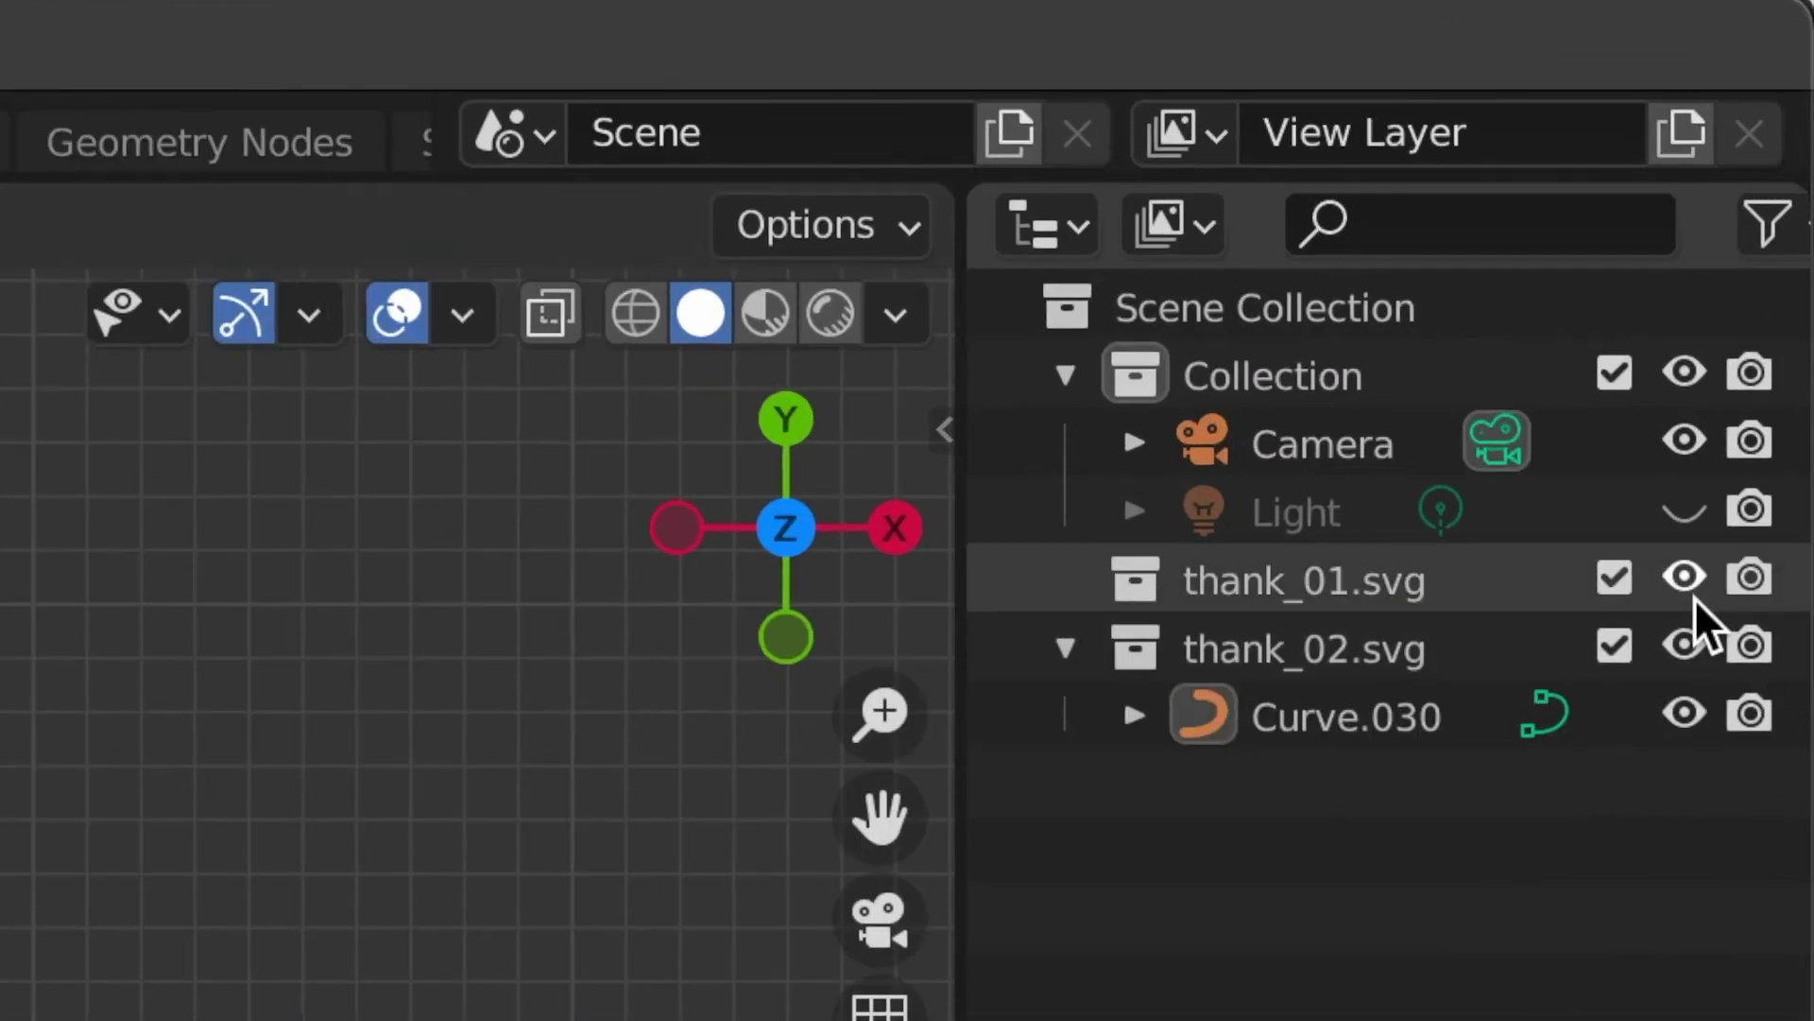
- Hide the thank_01 and thank_02 imports and import thank_03.svg
click(1686, 644)
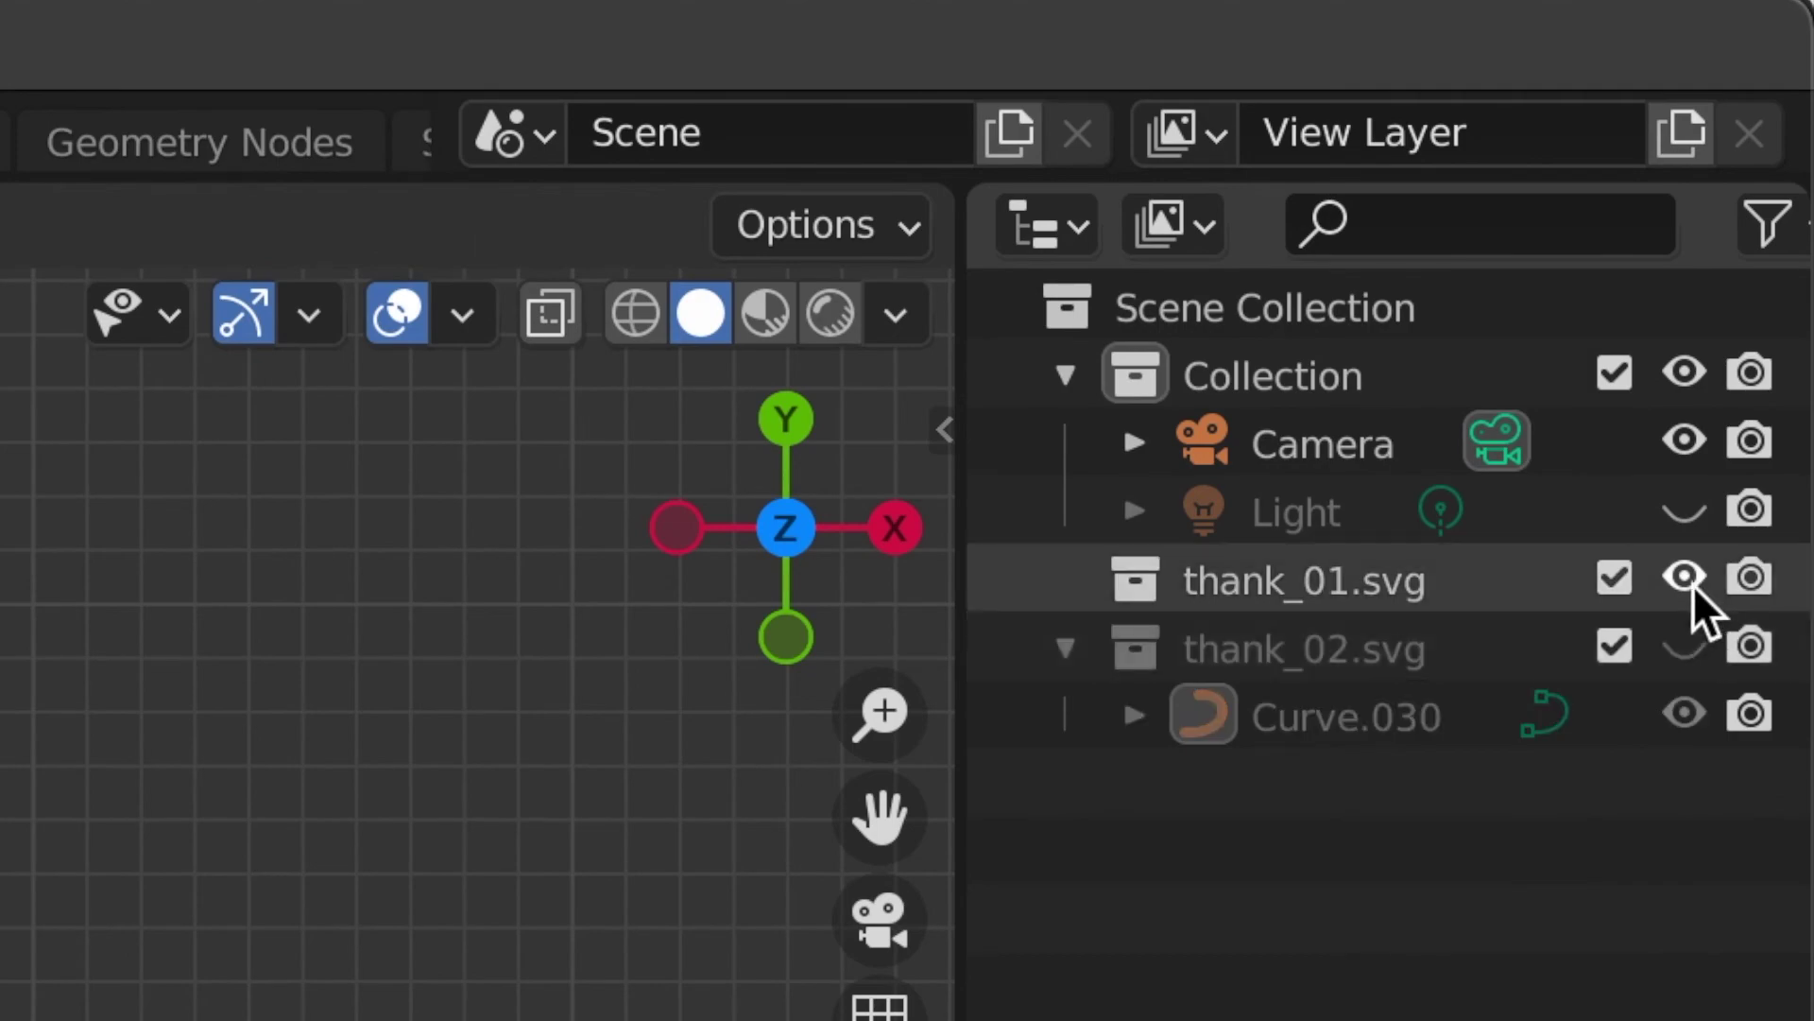
click(1686, 577)
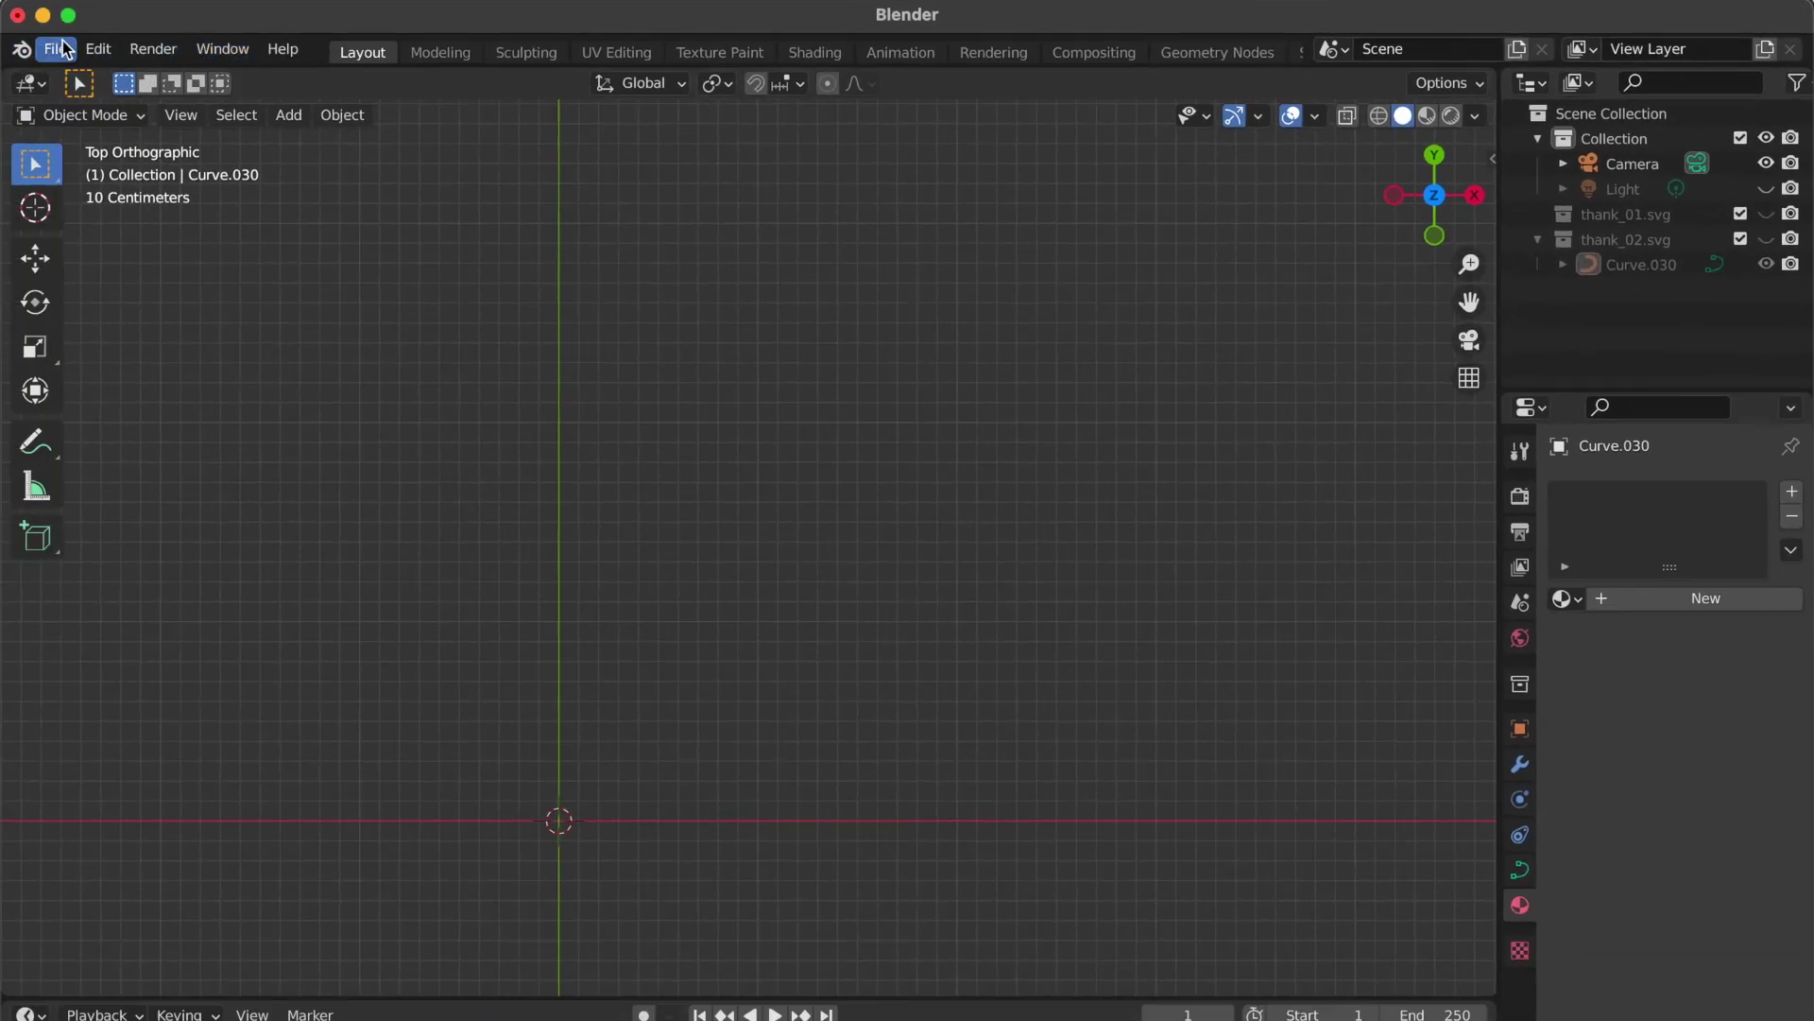
click(62, 48)
mouse_move(189, 387)
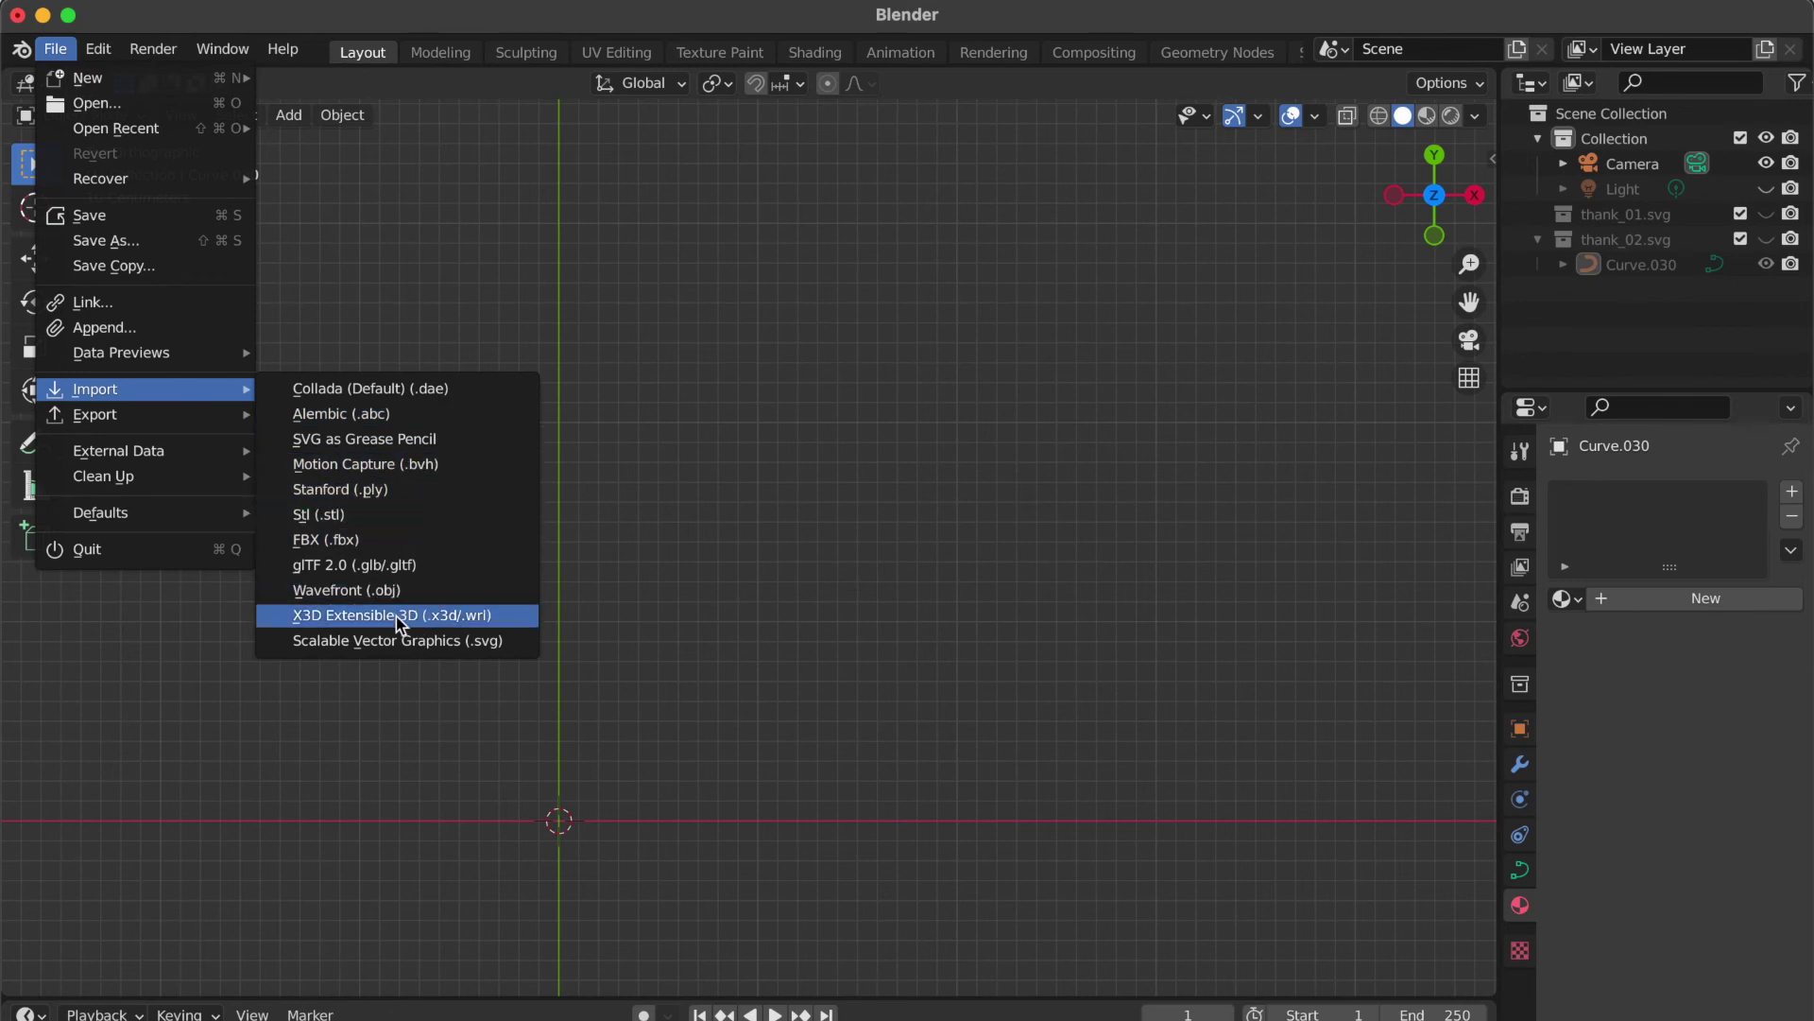
click(388, 643)
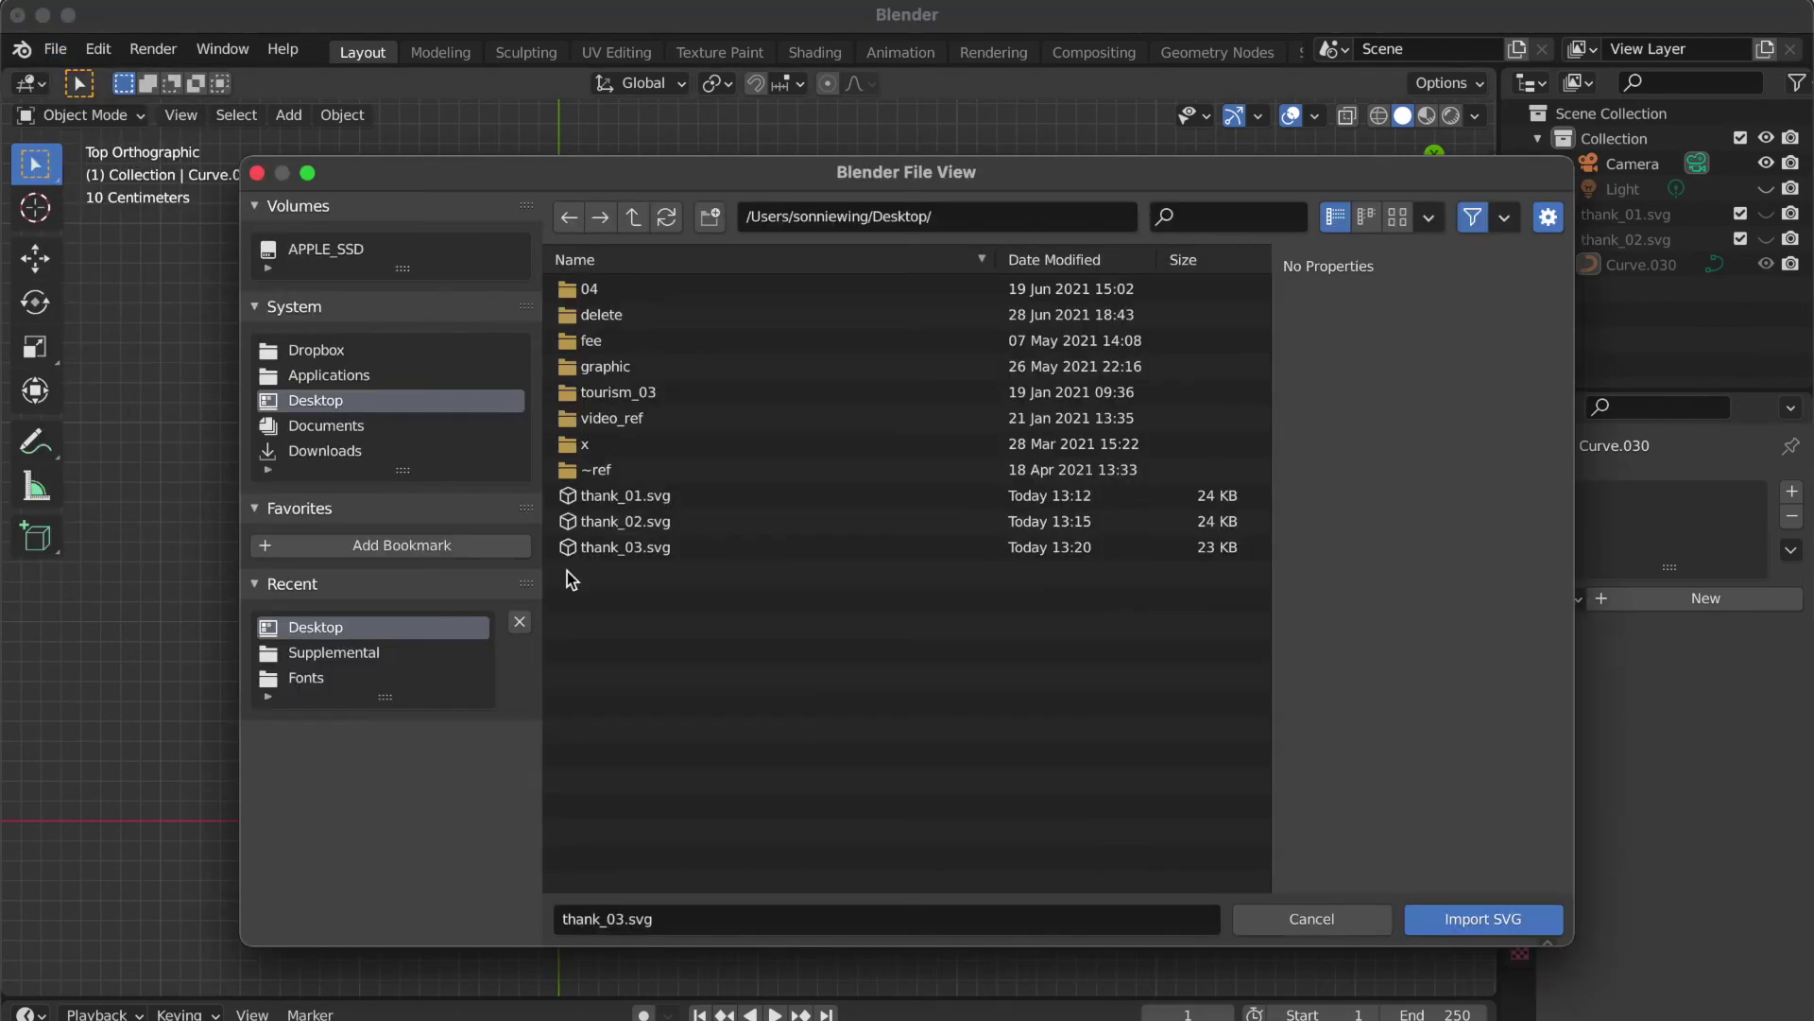
click(629, 548)
double_click(627, 547)
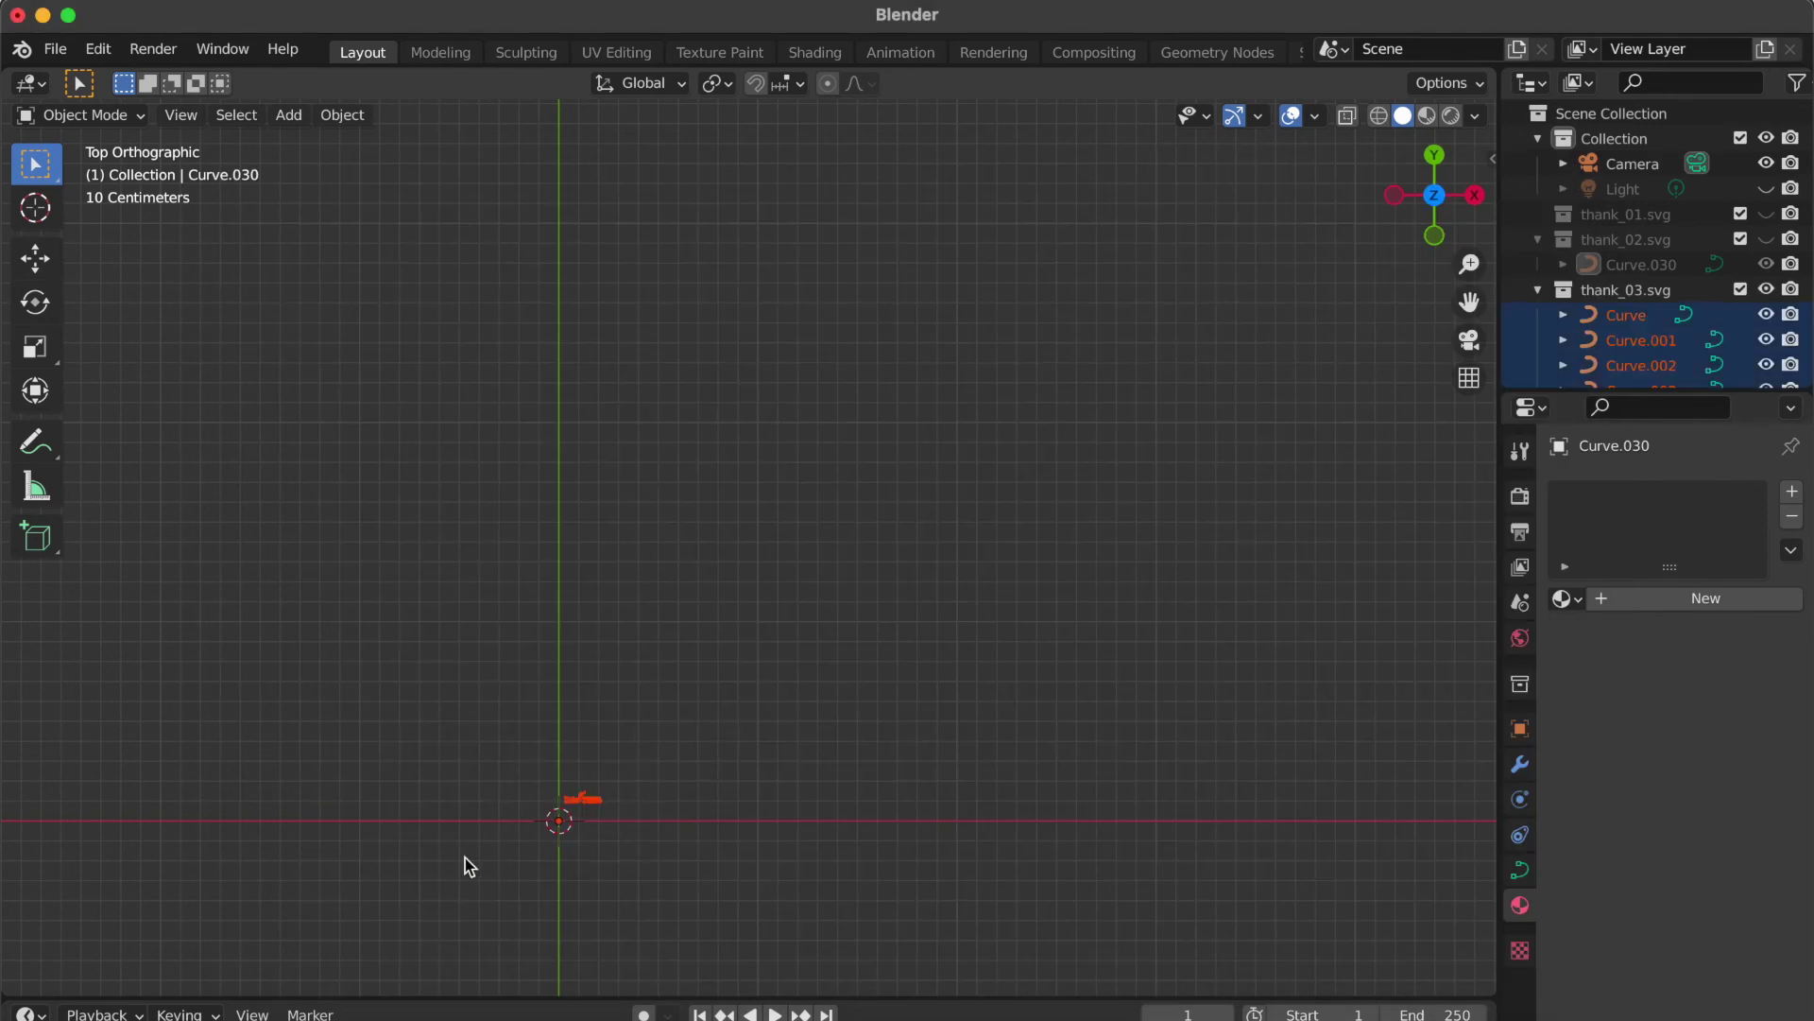
- Enlarge the thank_03 curves 27.77 times and place them just above the origin
key(s)
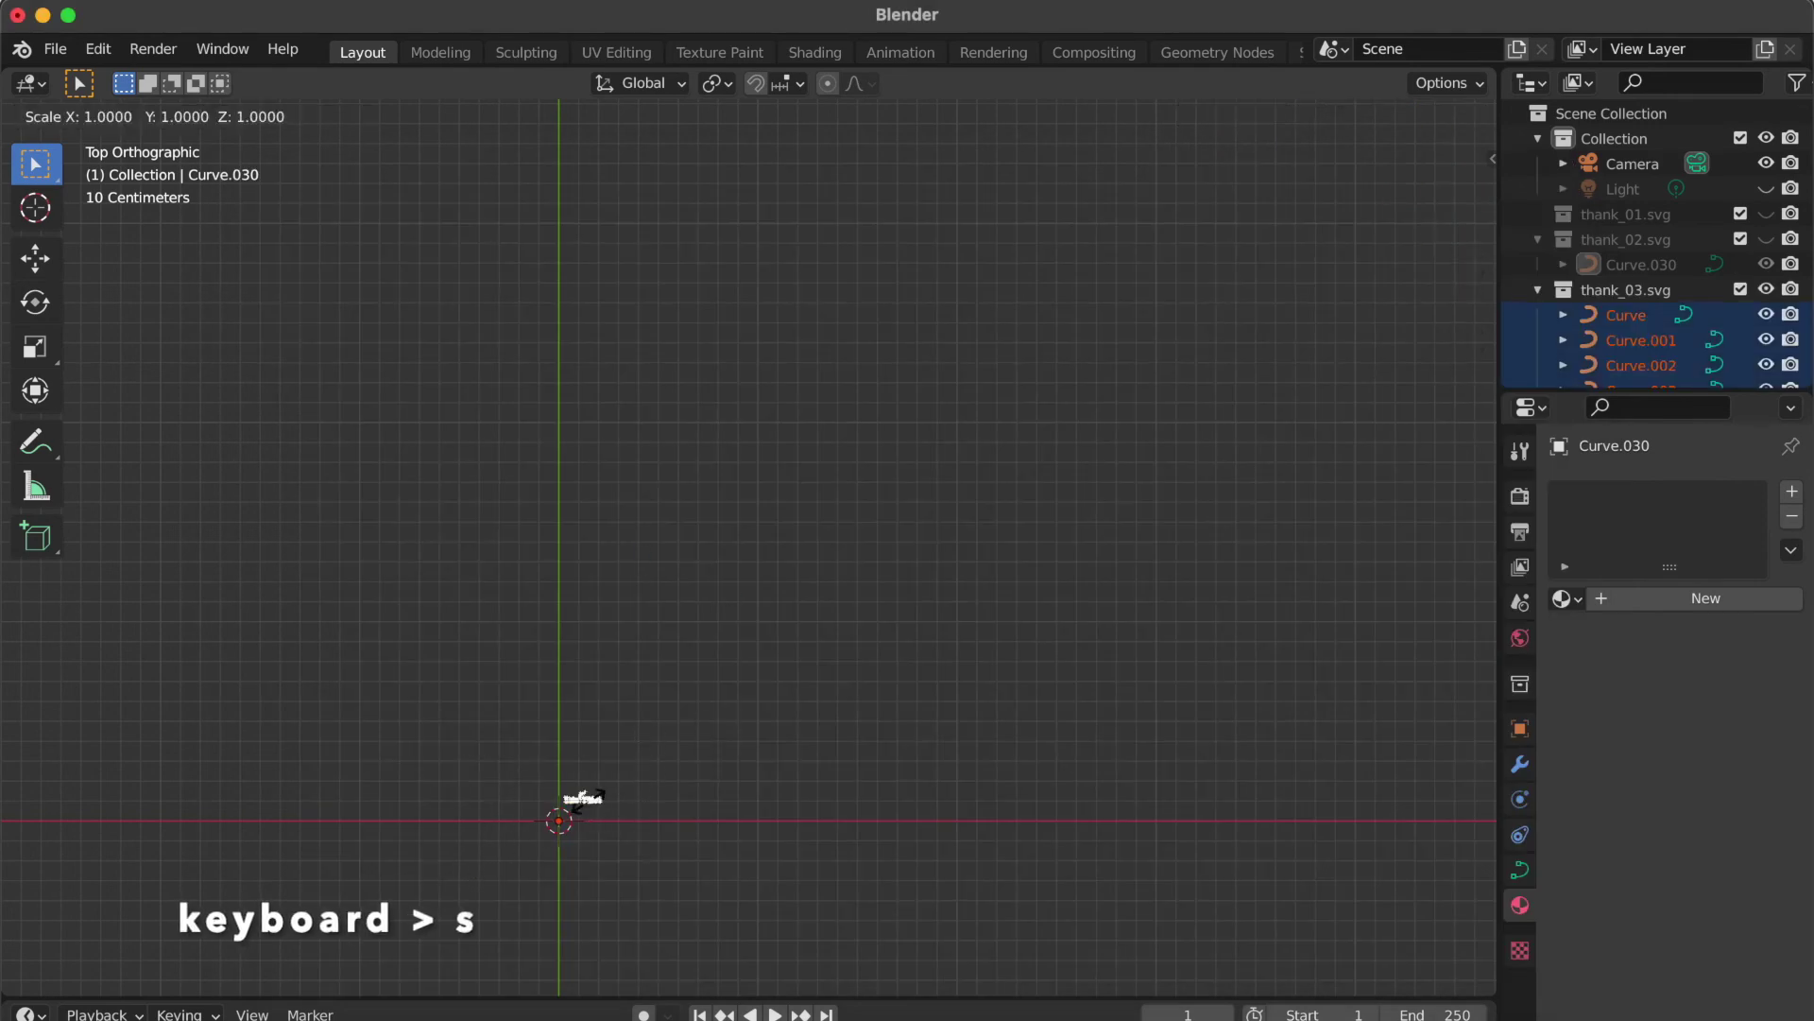
click(1332, 242)
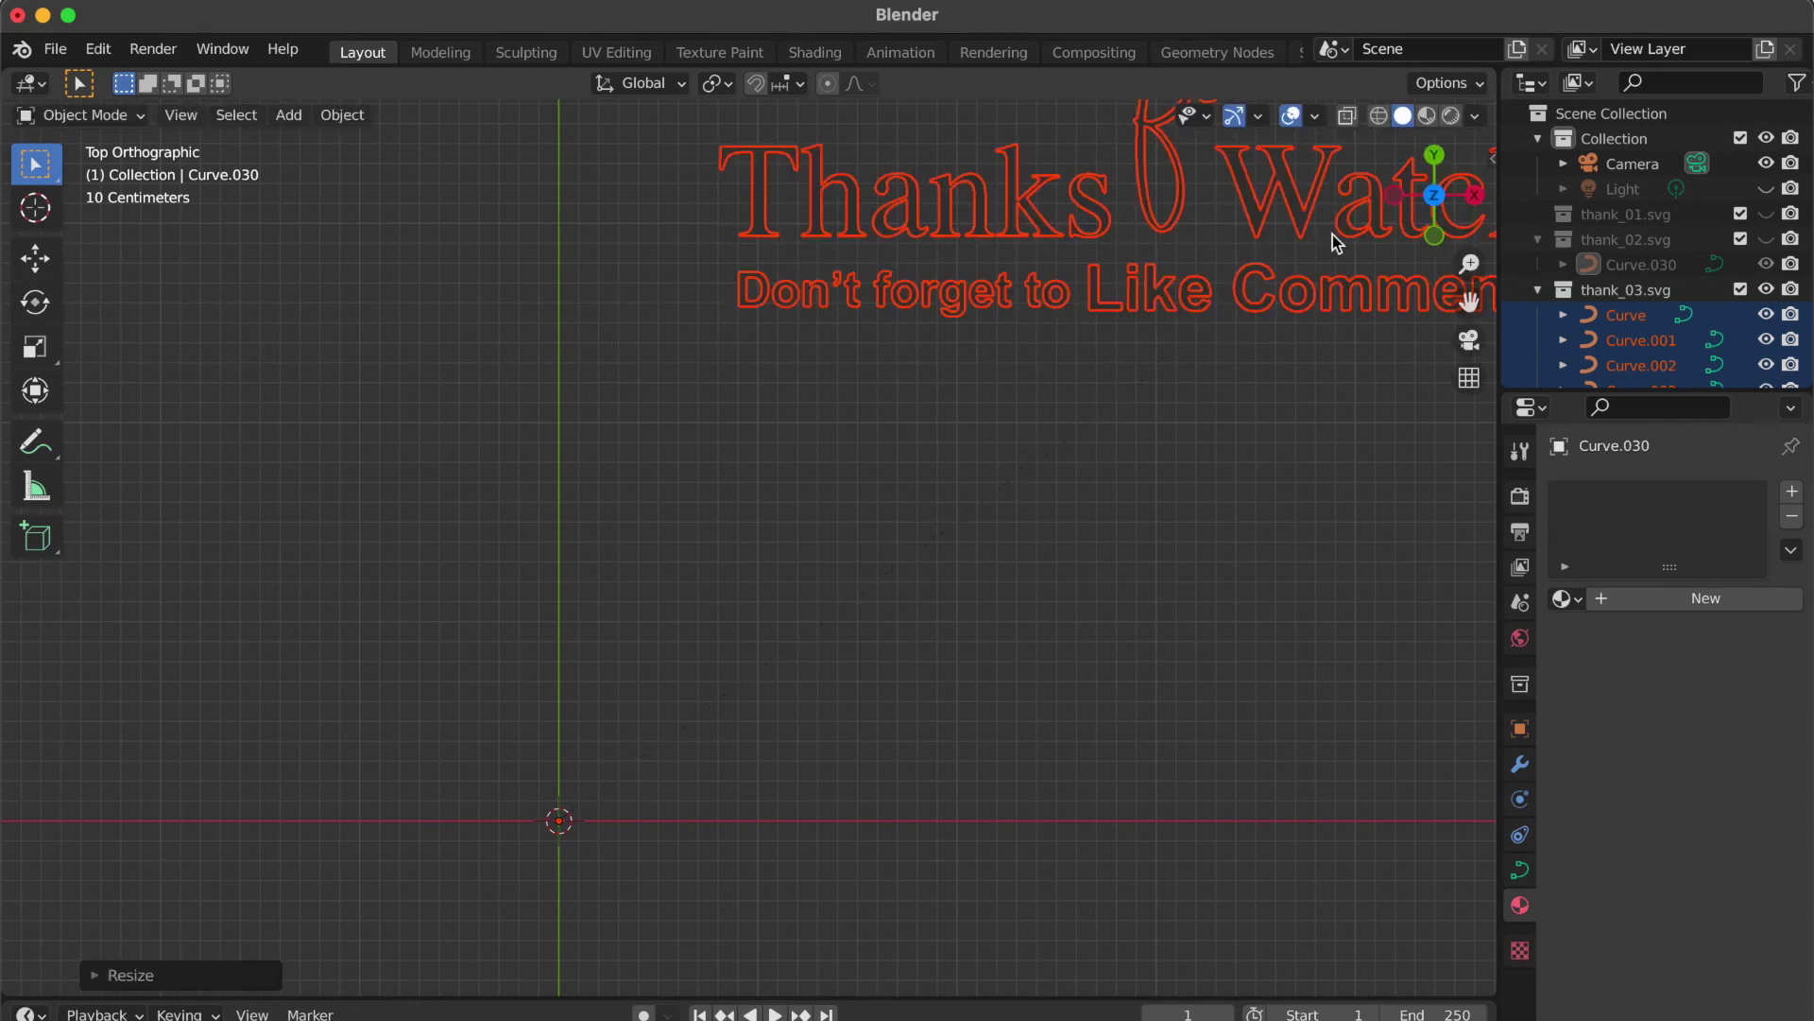
key(g)
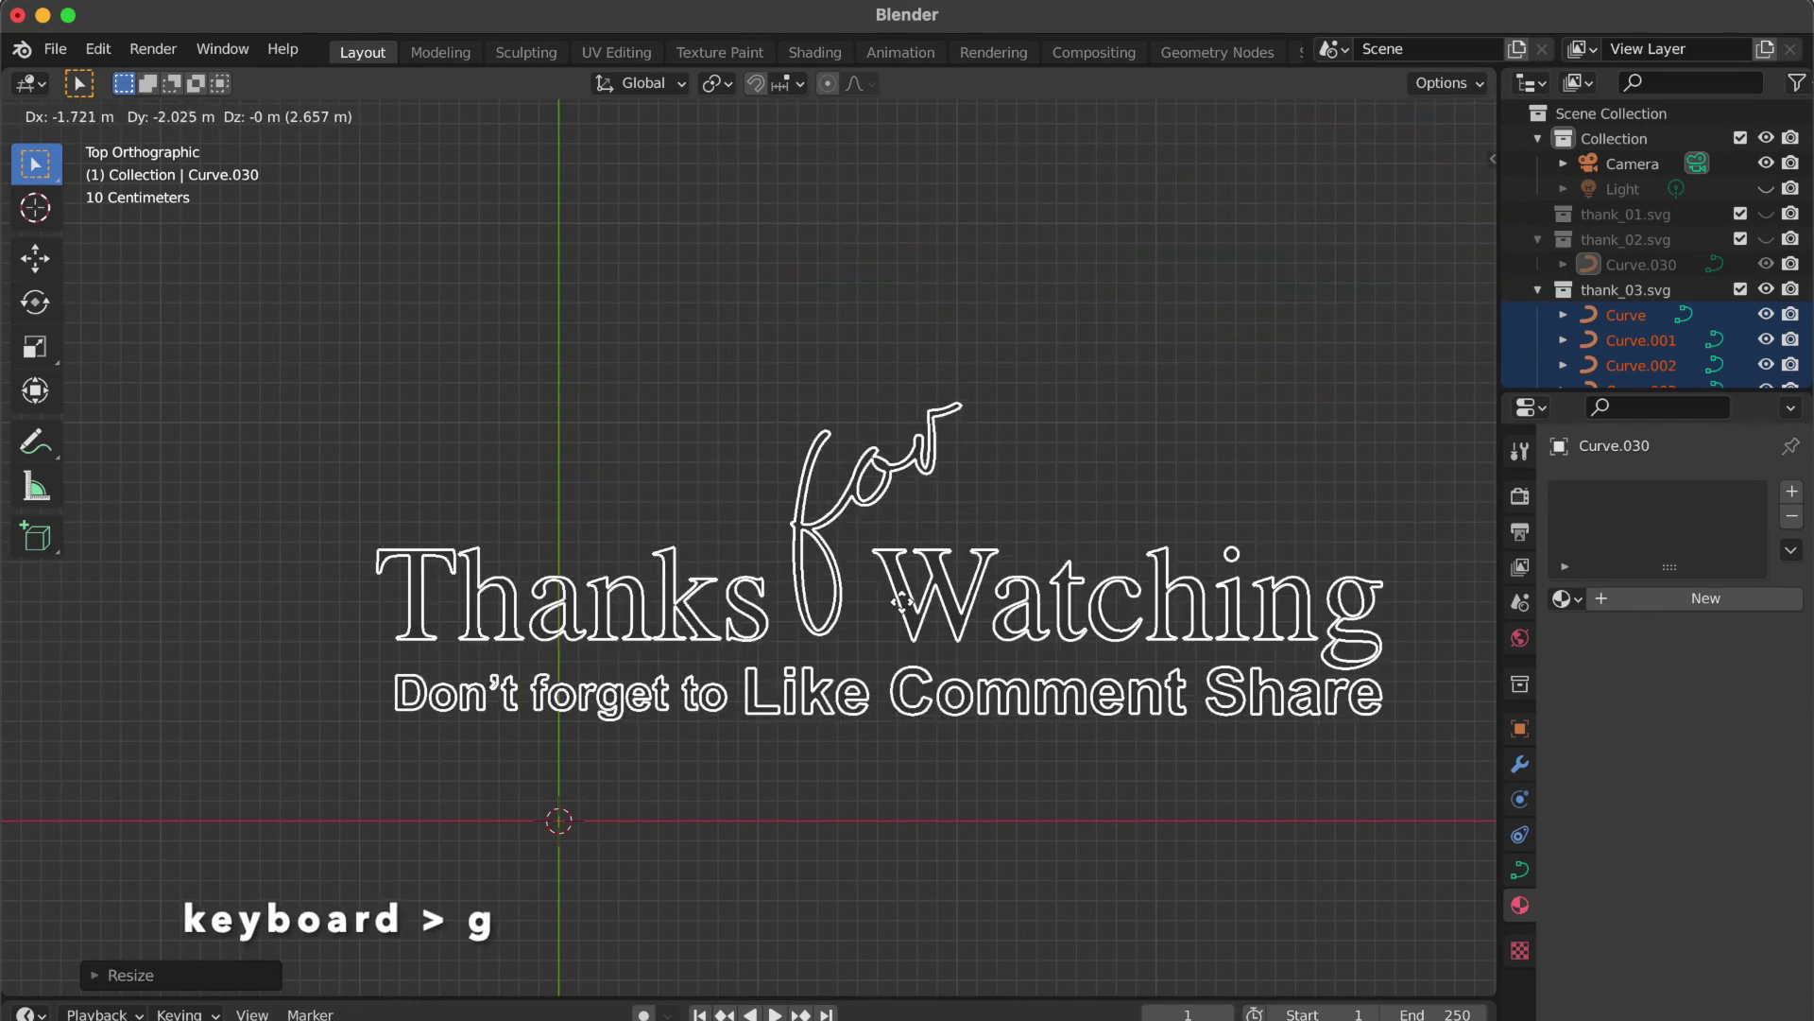
right_click(870, 628)
click(877, 624)
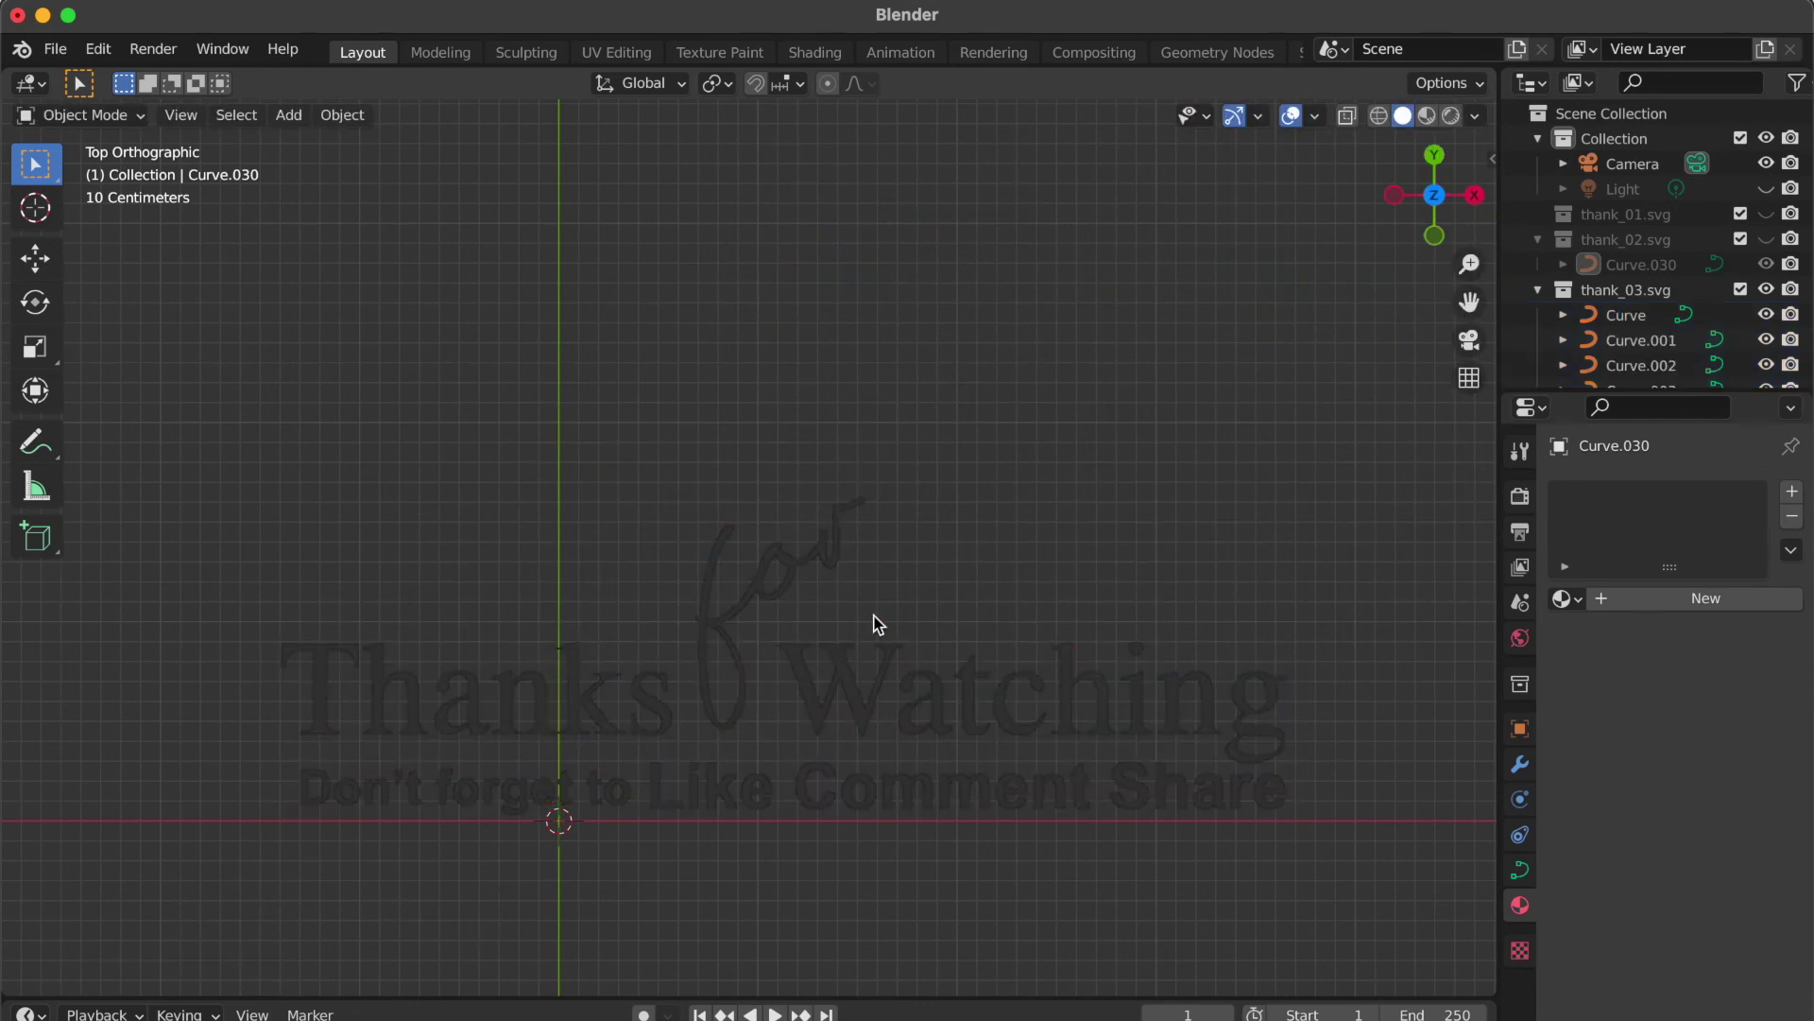
key(ctrl+z)
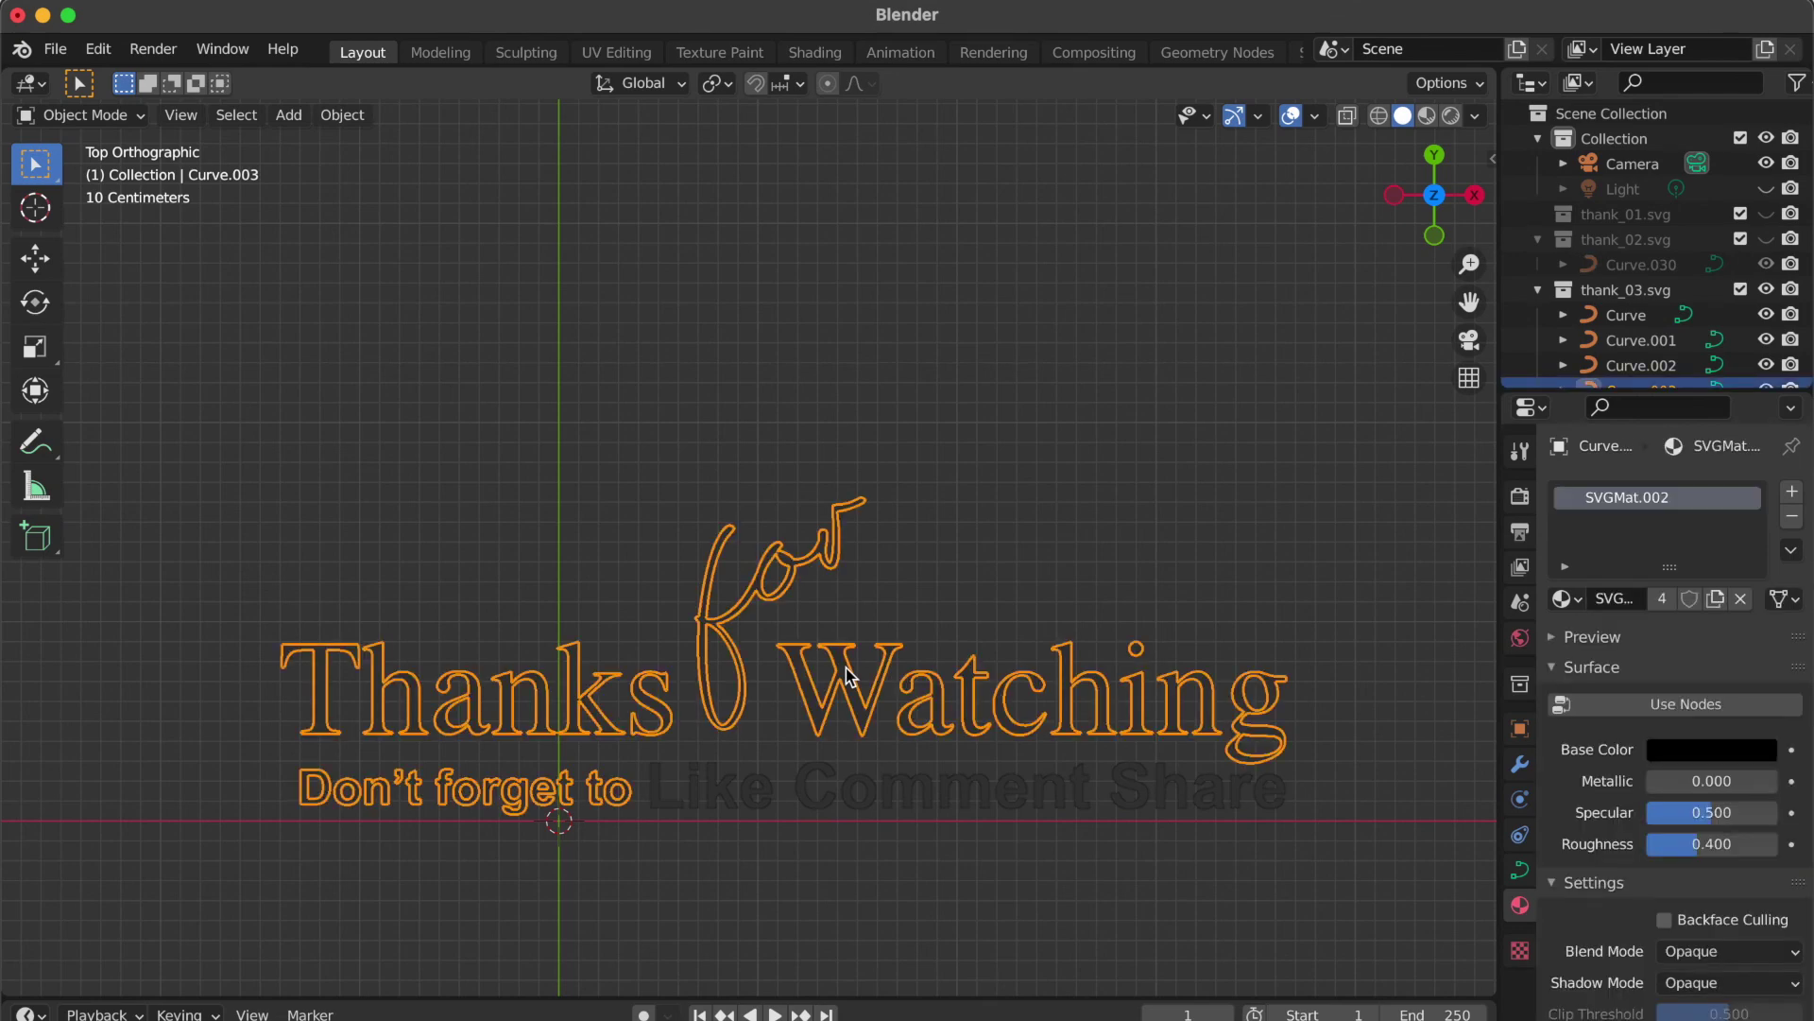